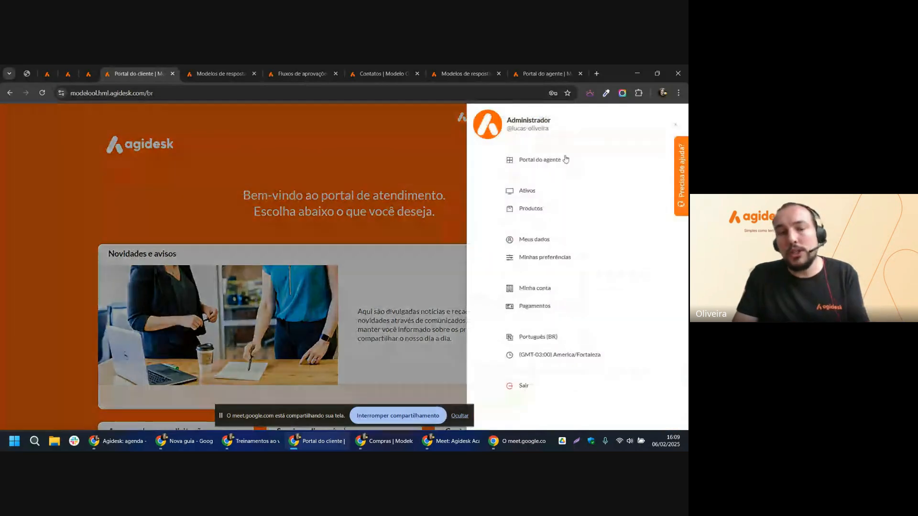
# Enter the agent portal and open the automation rules (Regras de automações) from the Operação settings.
pyautogui.click(566, 159)
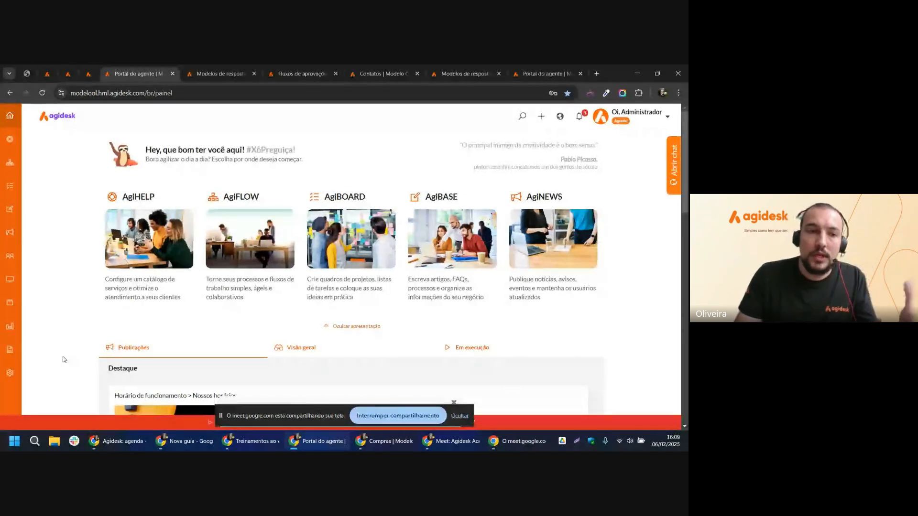
pyautogui.click(9, 373)
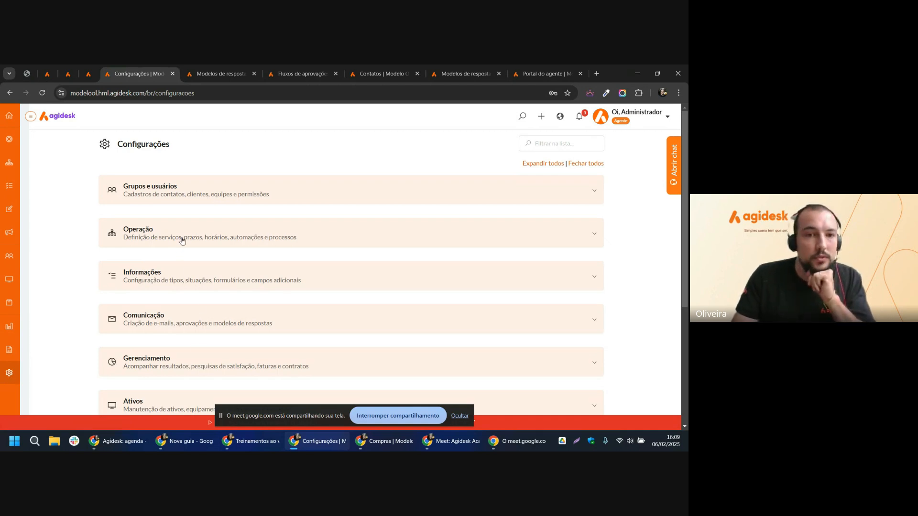
pyautogui.click(139, 233)
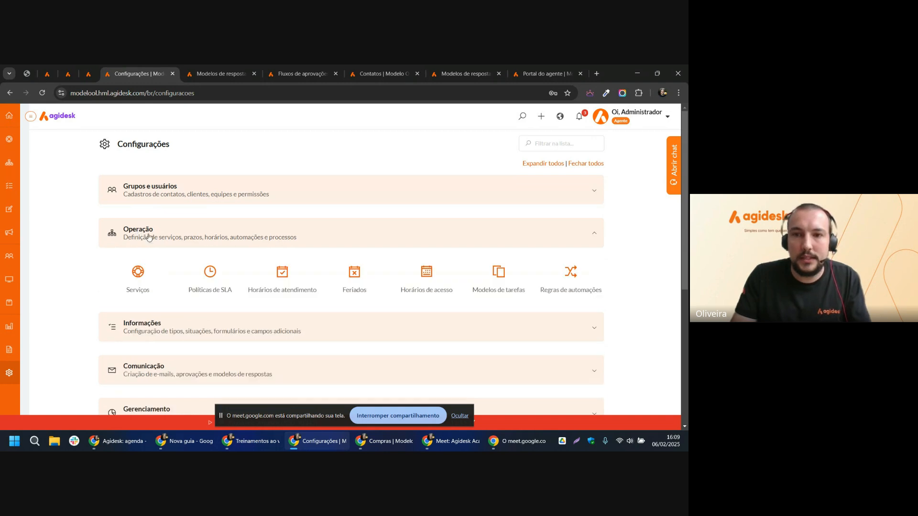
pyautogui.click(30, 117)
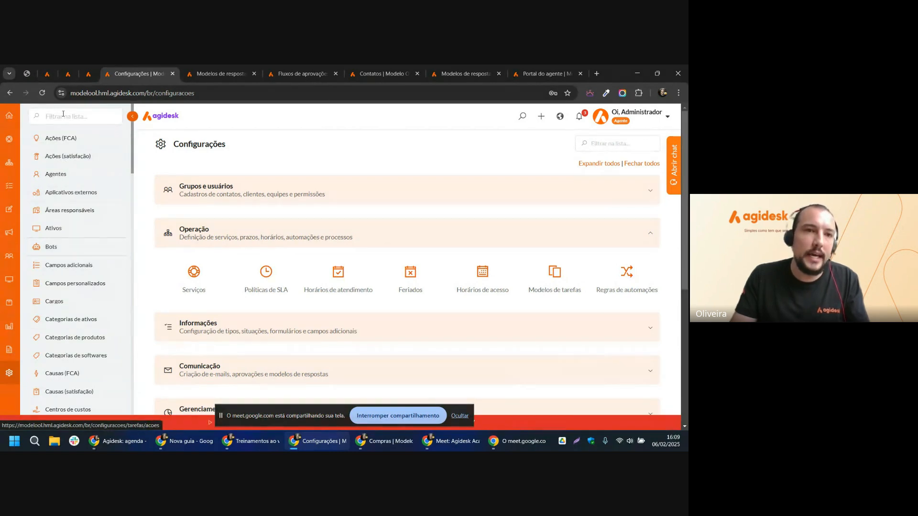
pyautogui.click(631, 275)
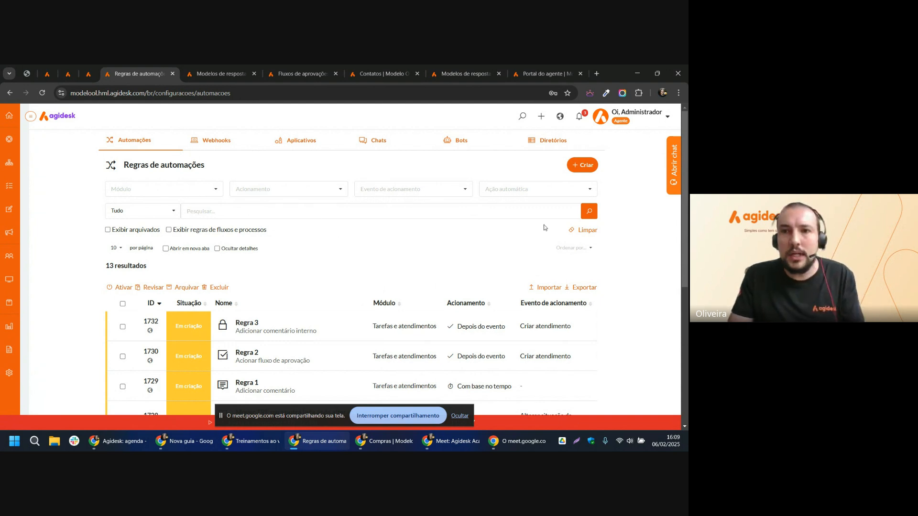
# Start a new automation rule named "Inclusão de comentário em atendimento aguardando cliente a 3 ou mais dias".
pyautogui.click(583, 165)
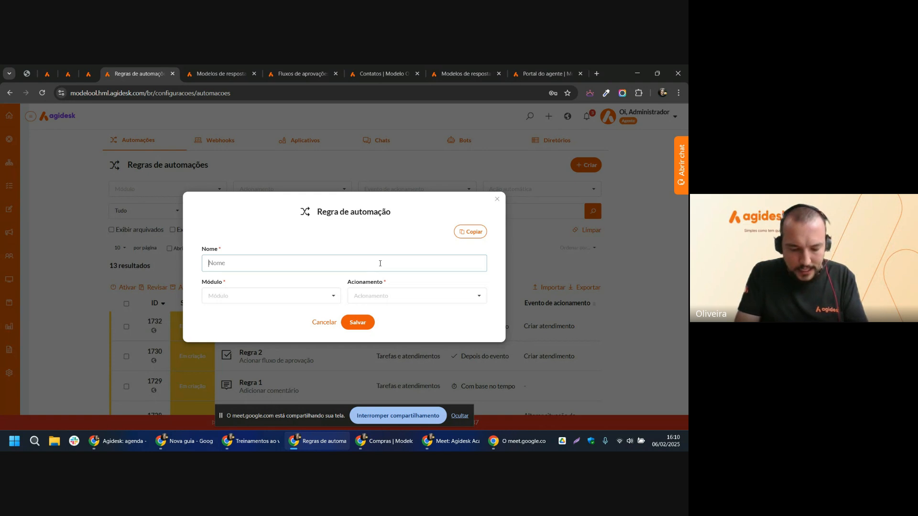
pyautogui.write('In')
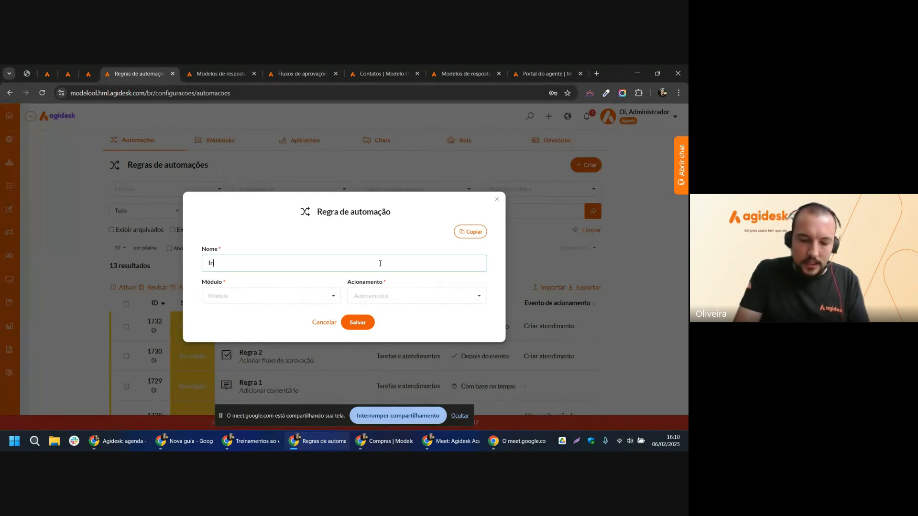
pyautogui.write('clusão de coe')
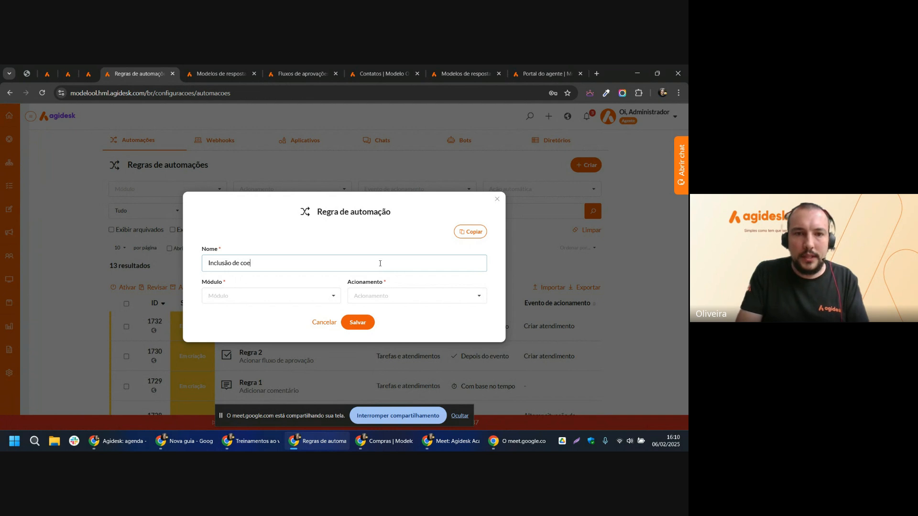
pyautogui.press('BackSpace')
pyautogui.write('mentário em')
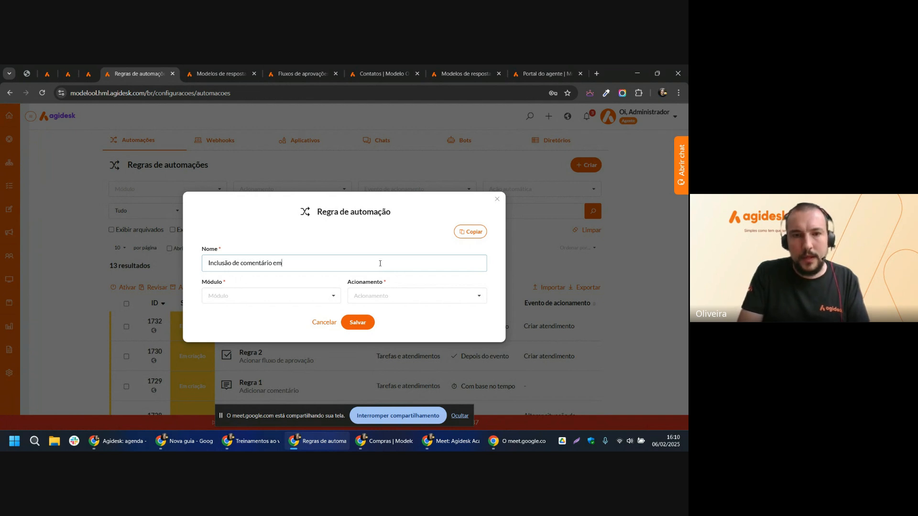
pyautogui.write(' atendimento ag')
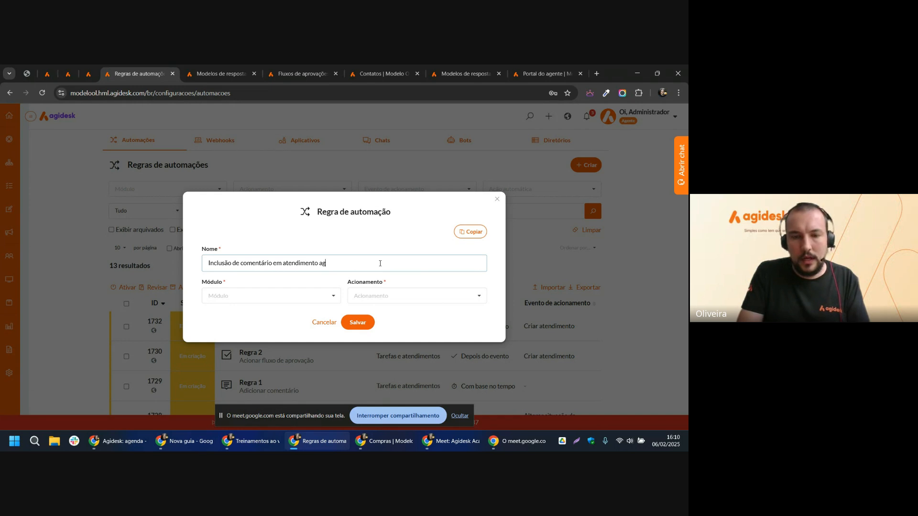
pyautogui.write('uardando cliente a 3')
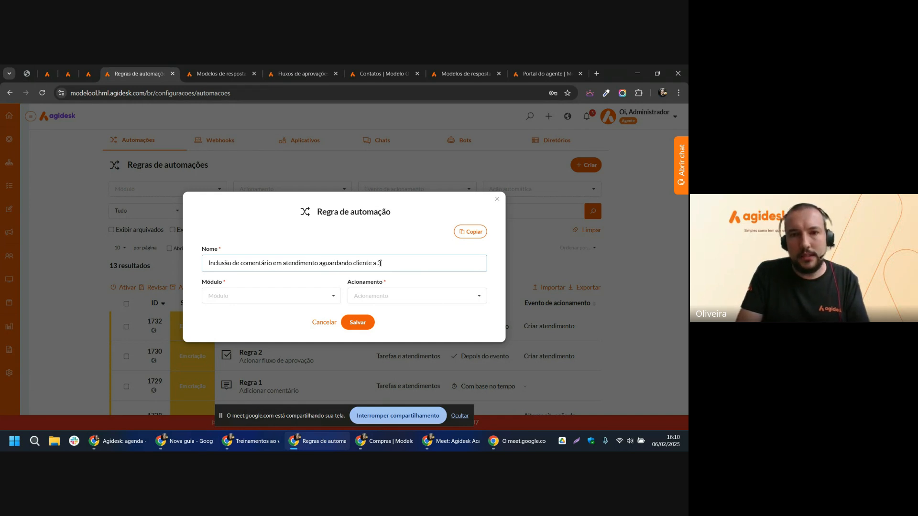
pyautogui.write(' dias')
pyautogui.press('BackSpace')
pyautogui.press('BackSpace')
pyautogui.press('BackSpace')
pyautogui.press('BackSpace')
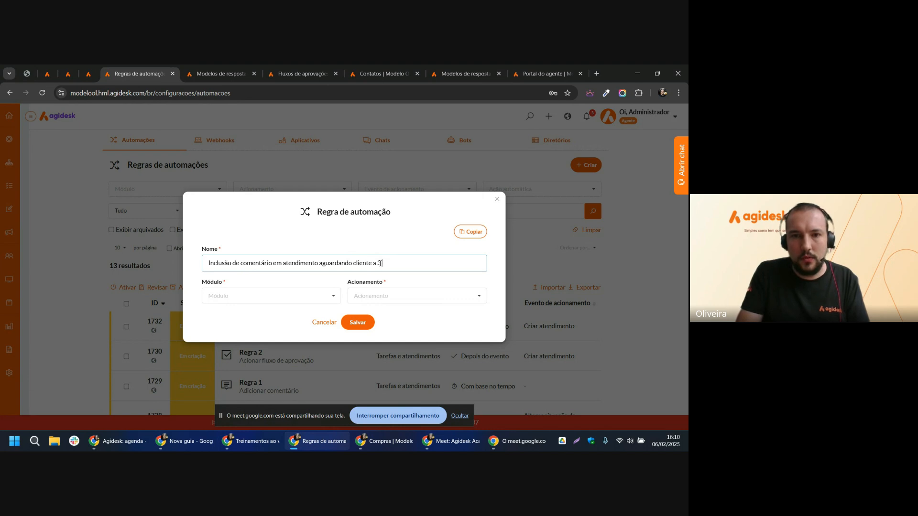
pyautogui.write('ou mais dias')
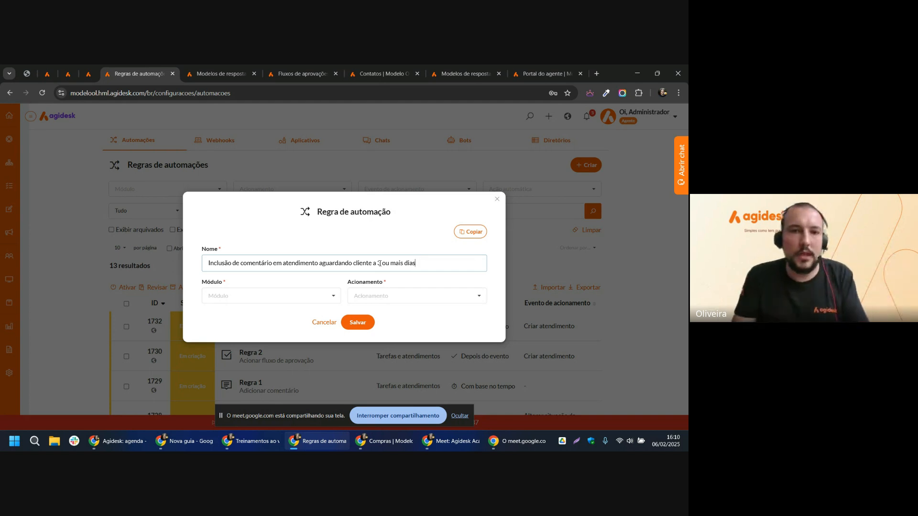
# Set the rule's module to Tarefas e atendimentos and its trigger to Com base no tempo, and save it.
pyautogui.click(323, 301)
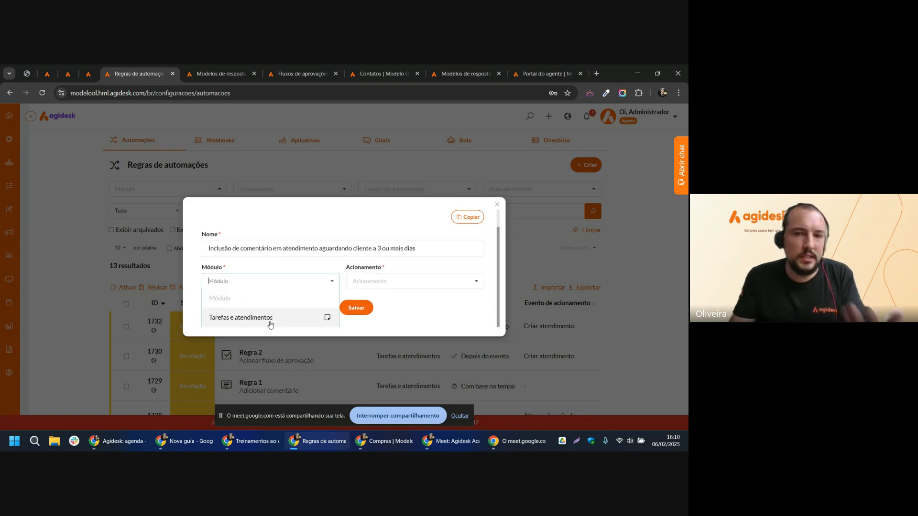
pyautogui.click(269, 318)
pyautogui.click(448, 289)
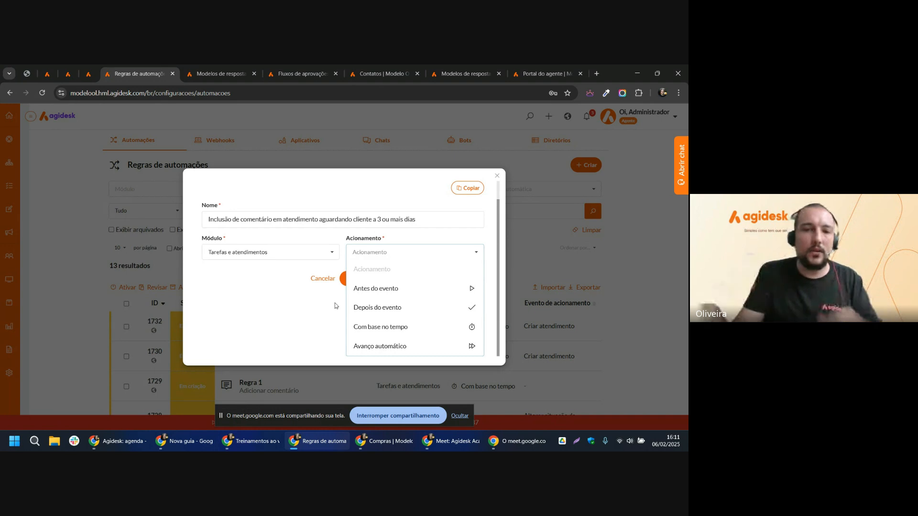
pyautogui.click(374, 337)
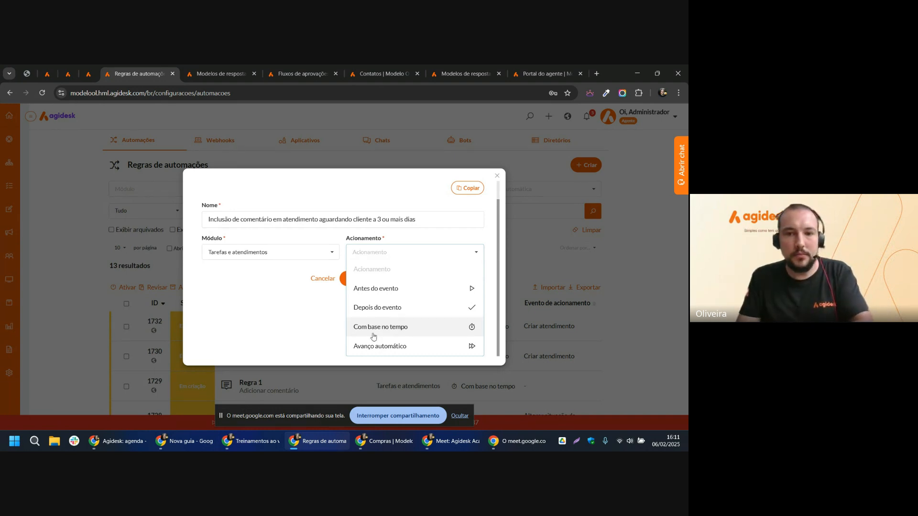
pyautogui.click(365, 323)
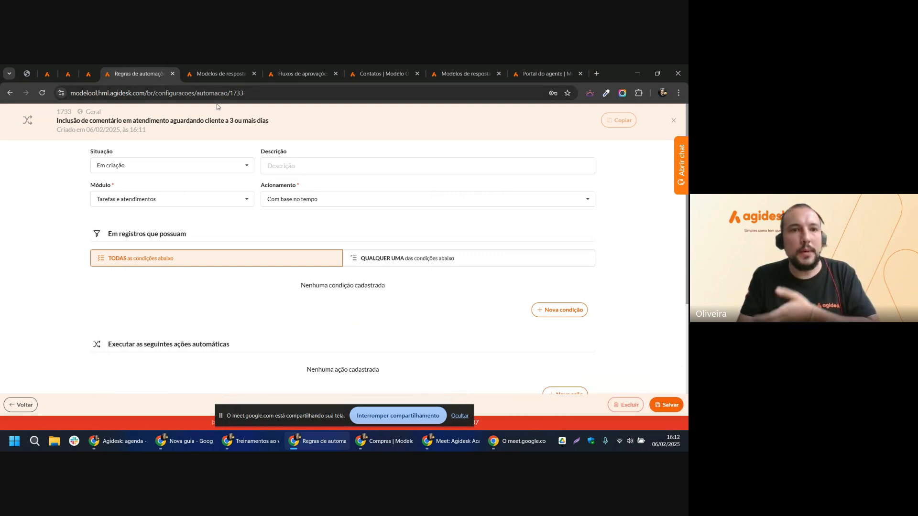
pyautogui.click(215, 123)
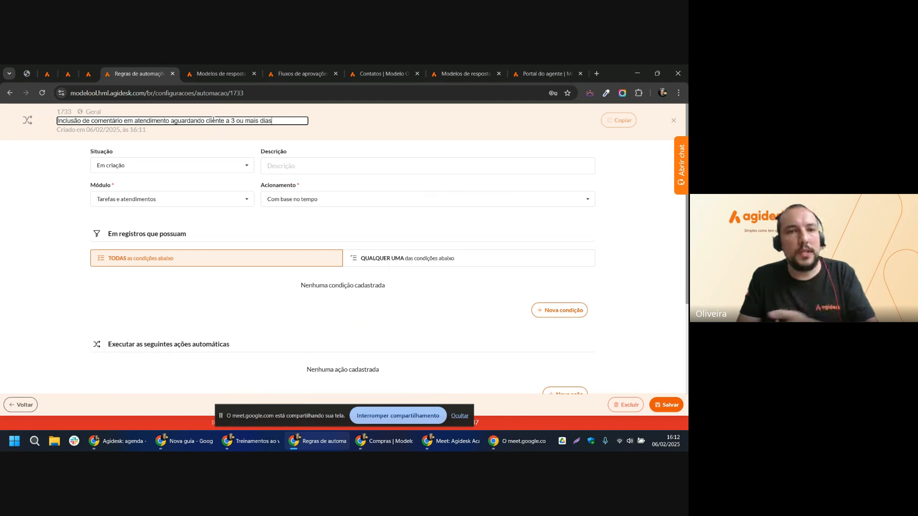
pyautogui.click(66, 180)
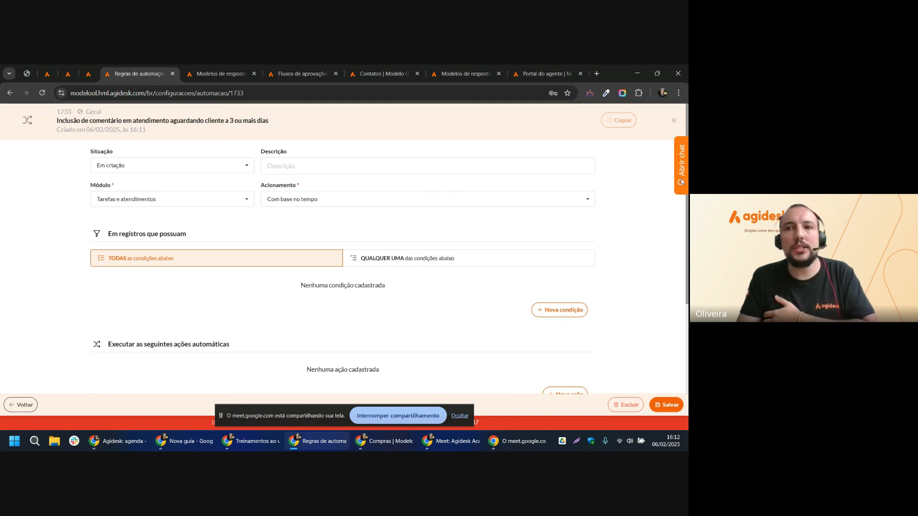
pyautogui.click(615, 125)
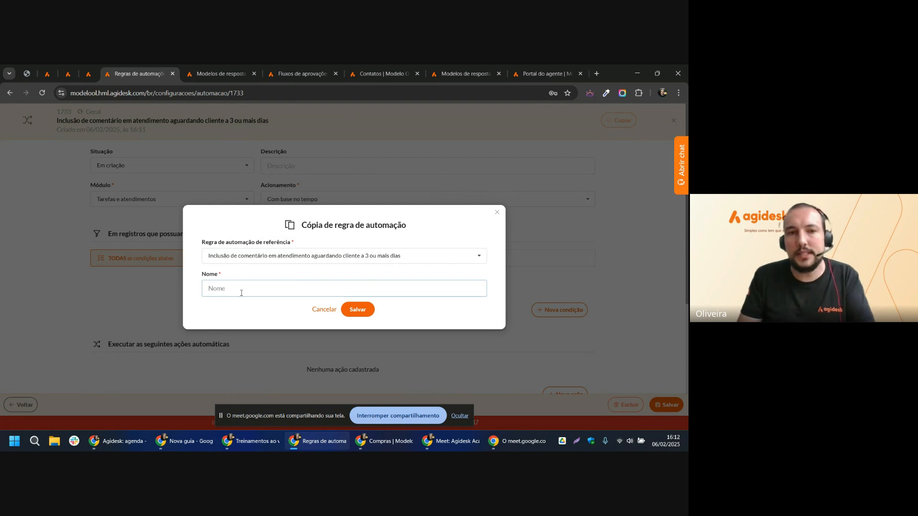
pyautogui.click(327, 311)
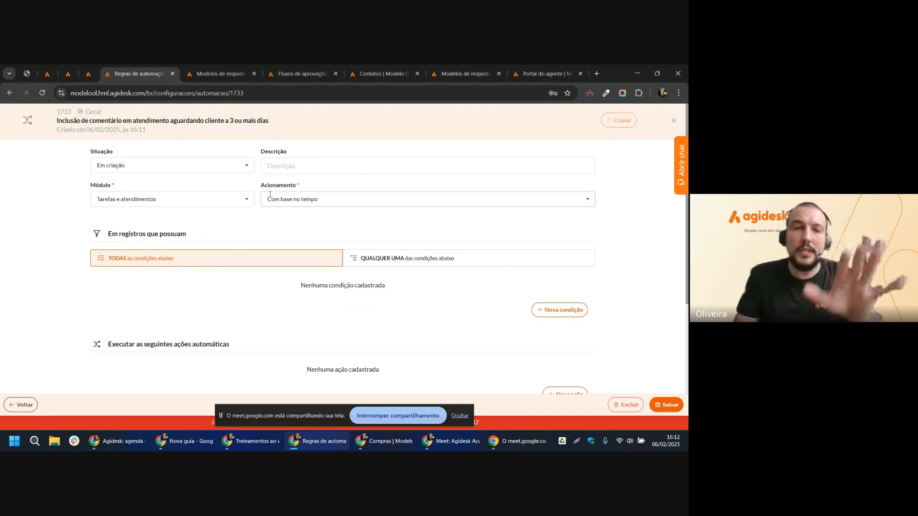
# Set the automation rule's Situação to Ativa, leaving the description empty.
pyautogui.click(189, 170)
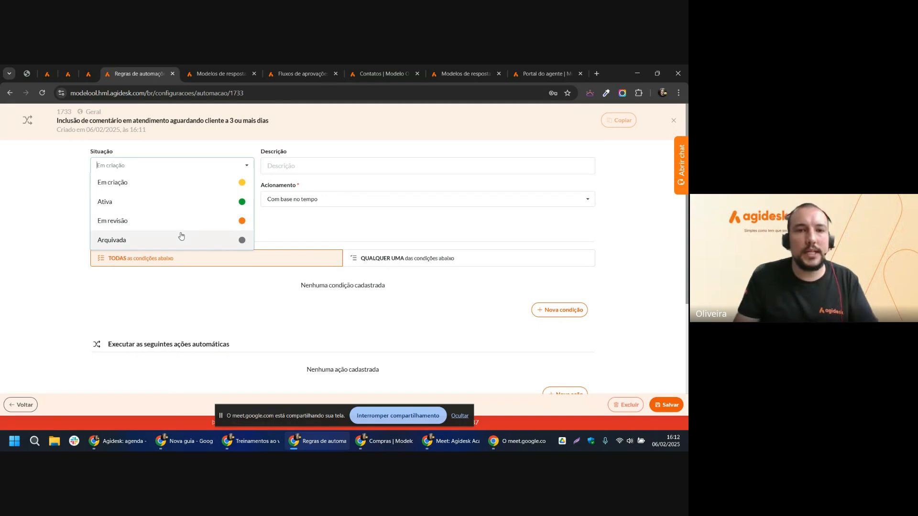
pyautogui.click(174, 201)
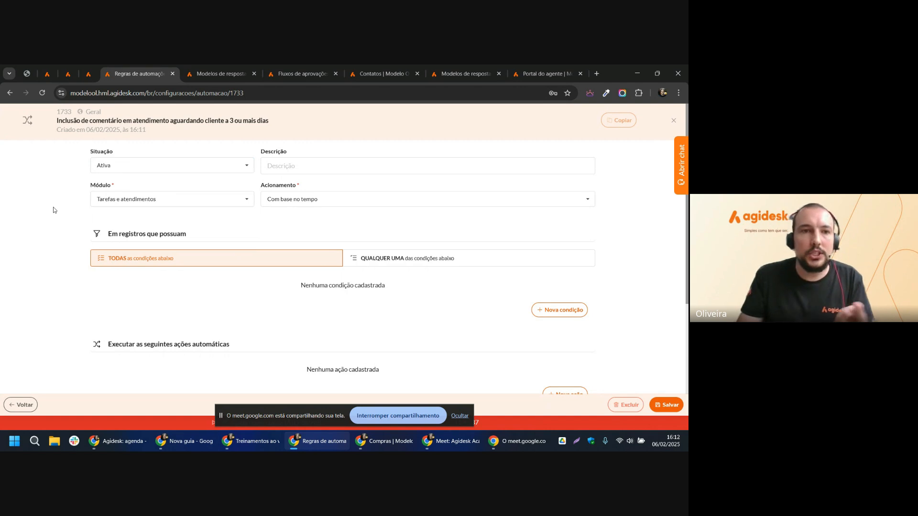
pyautogui.click(314, 165)
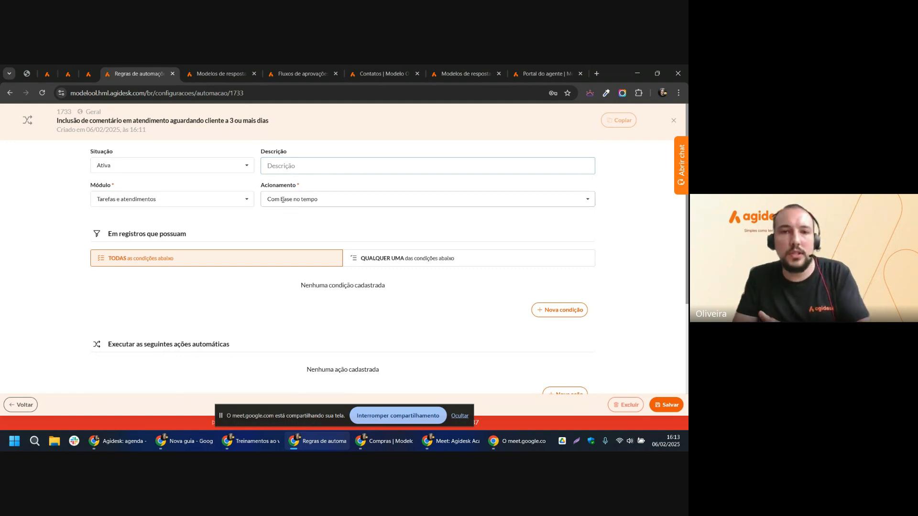
pyautogui.click(41, 255)
# Start a new condition (Condição de acionamento) under Em registros que possuam and open its list of condition types.
pyautogui.scroll(-1, 57, 261)
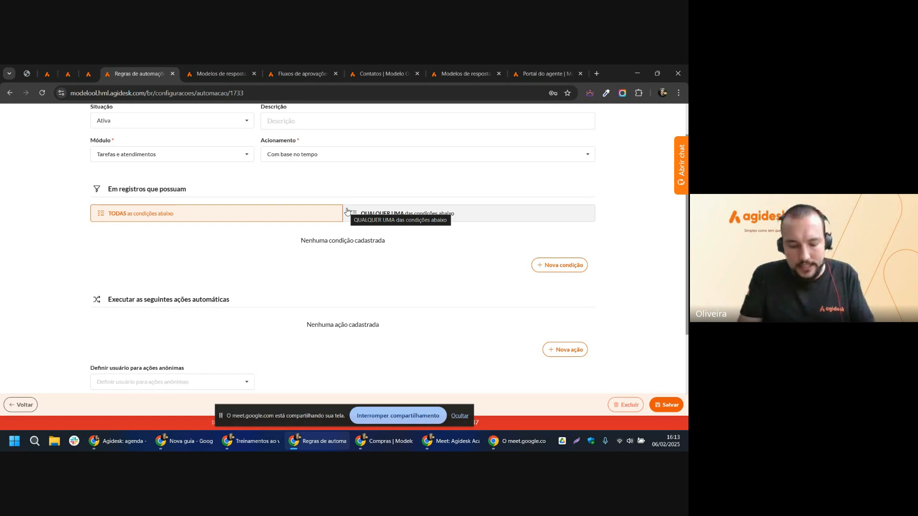
pyautogui.click(559, 266)
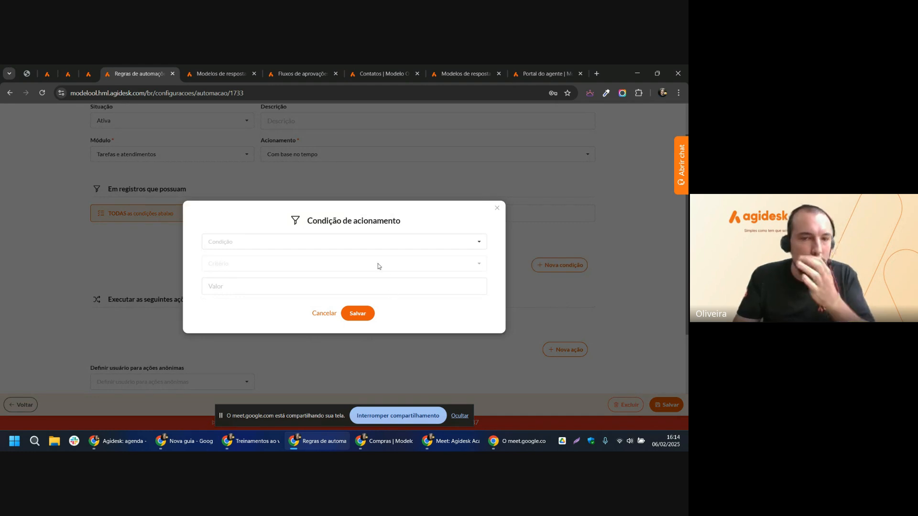
pyautogui.click(334, 241)
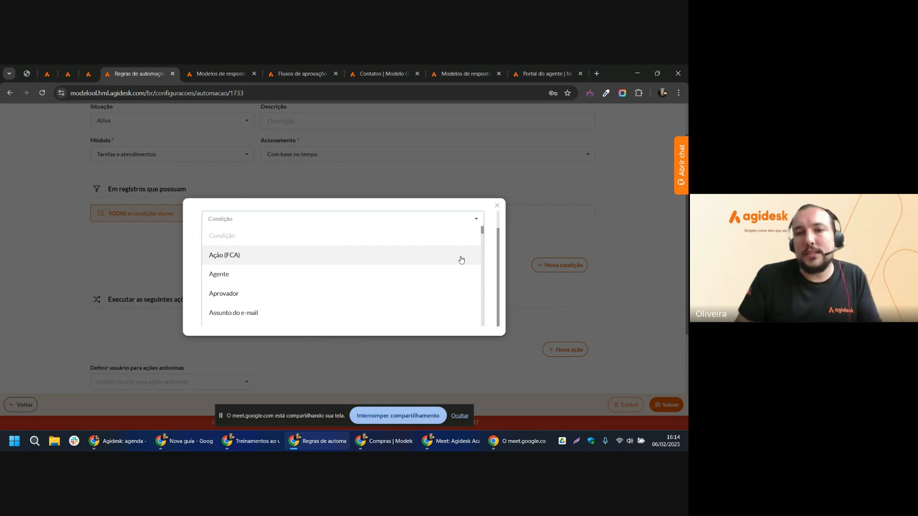
# Examine the condition types available for the rule, such as agent, additional field, contact, content and date conditions.
pyautogui.scroll(-8, 356, 259)
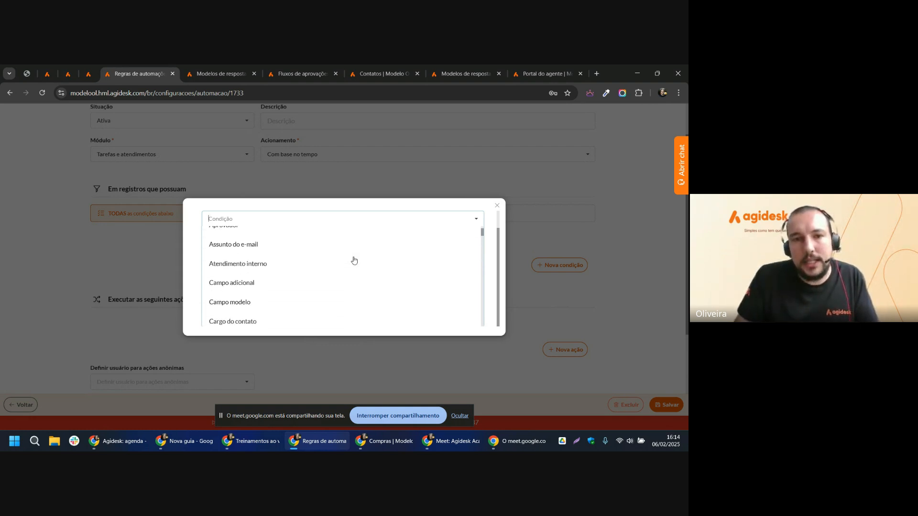
pyautogui.scroll(-3, 348, 251)
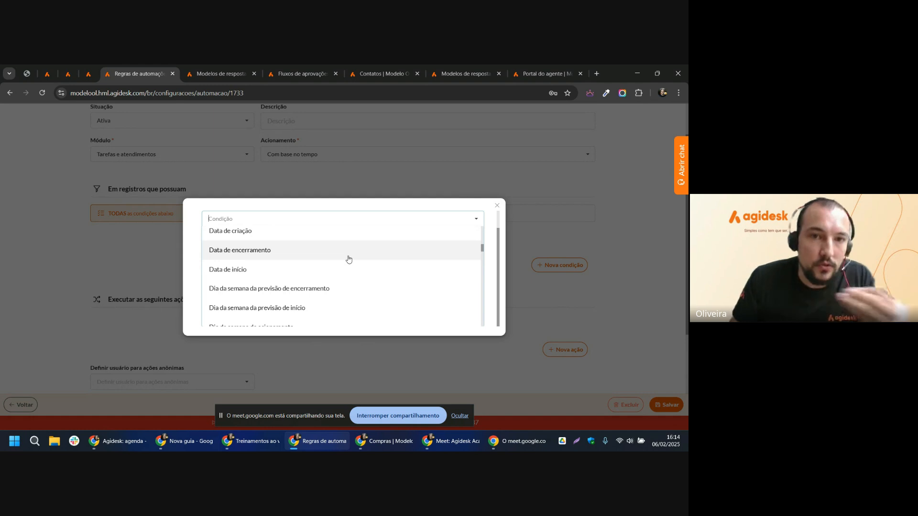
pyautogui.scroll(12, 349, 259)
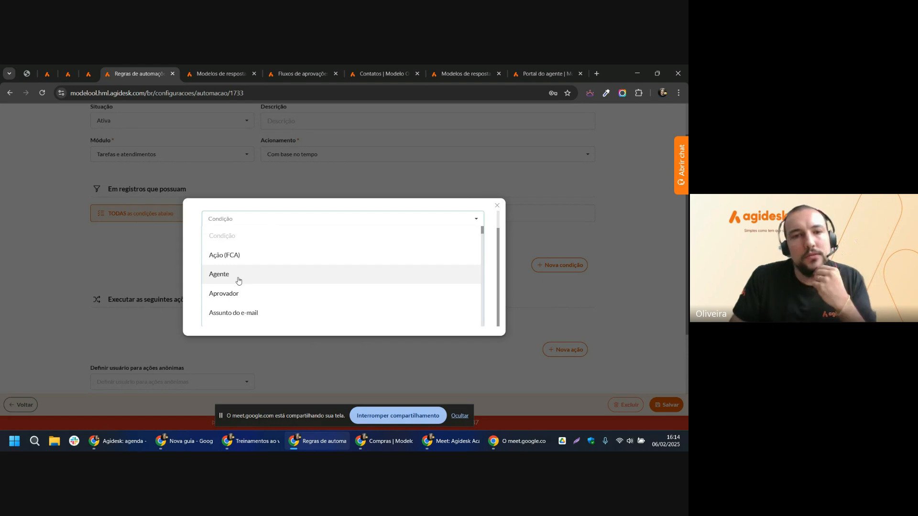
pyautogui.scroll(-1, 238, 281)
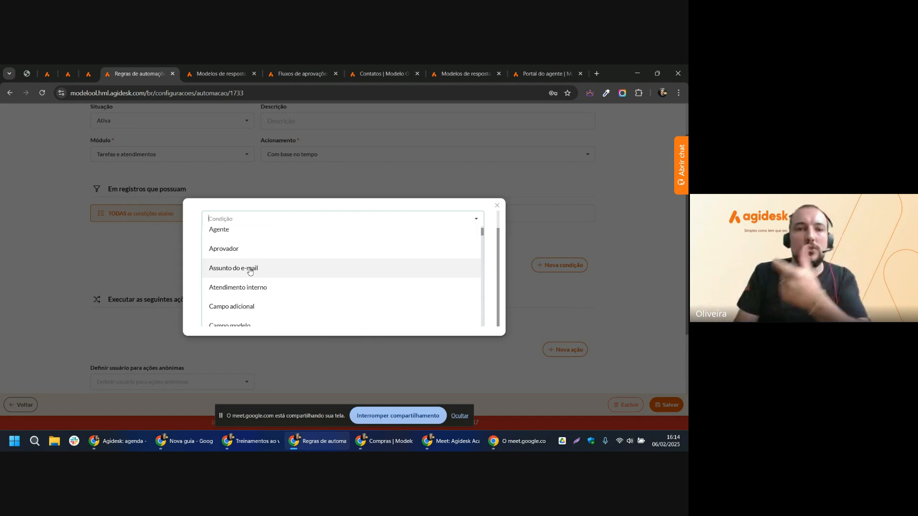
pyautogui.scroll(-1, 249, 271)
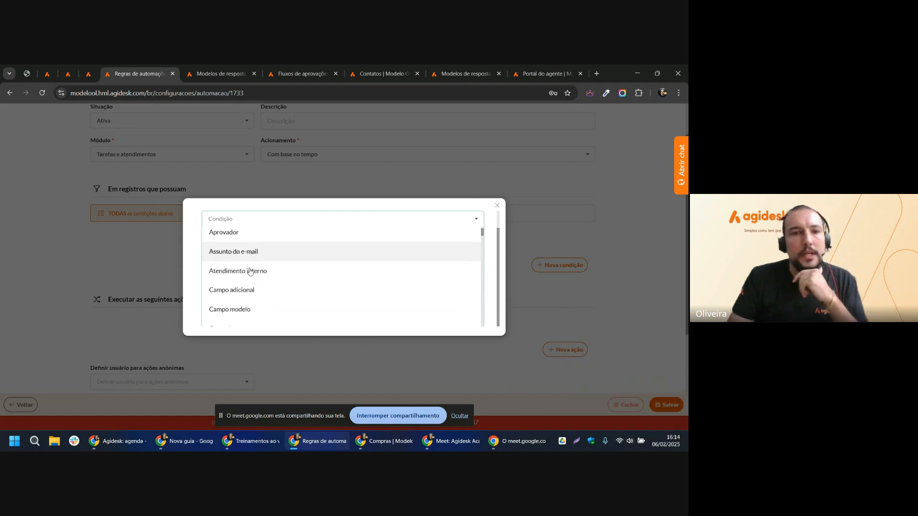
pyautogui.scroll(-1, 250, 271)
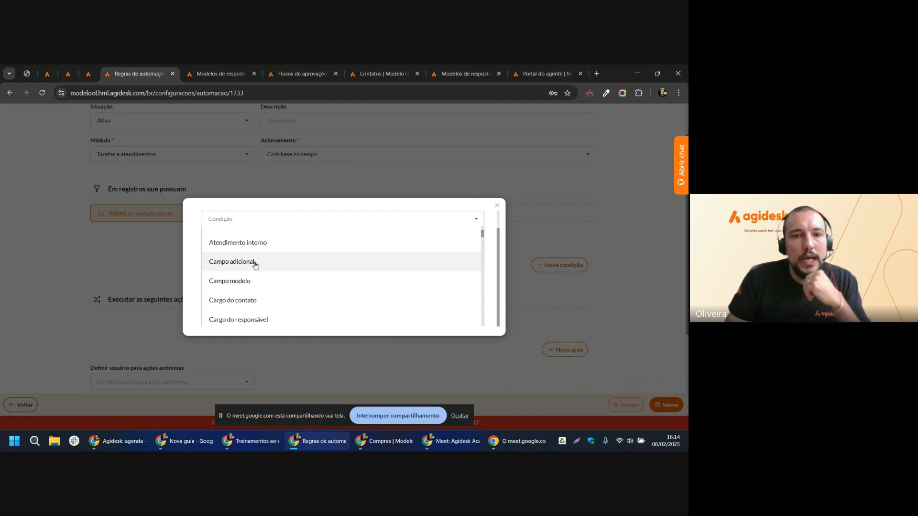
pyautogui.scroll(-2, 252, 268)
pyautogui.scroll(2, 246, 239)
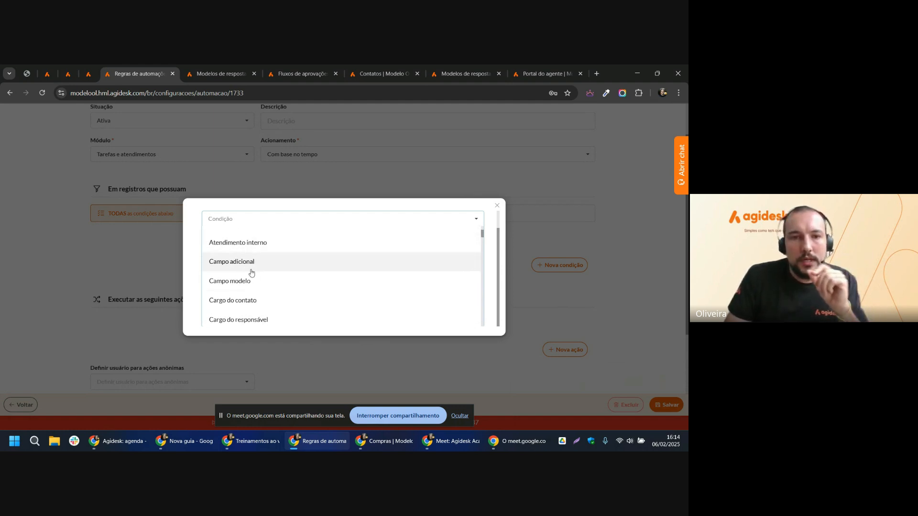
pyautogui.scroll(-2, 247, 270)
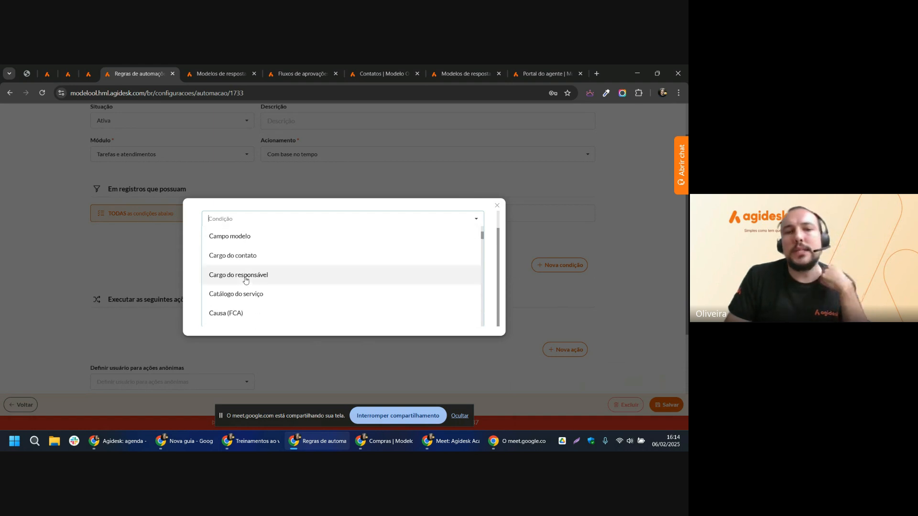
pyautogui.scroll(-4, 246, 280)
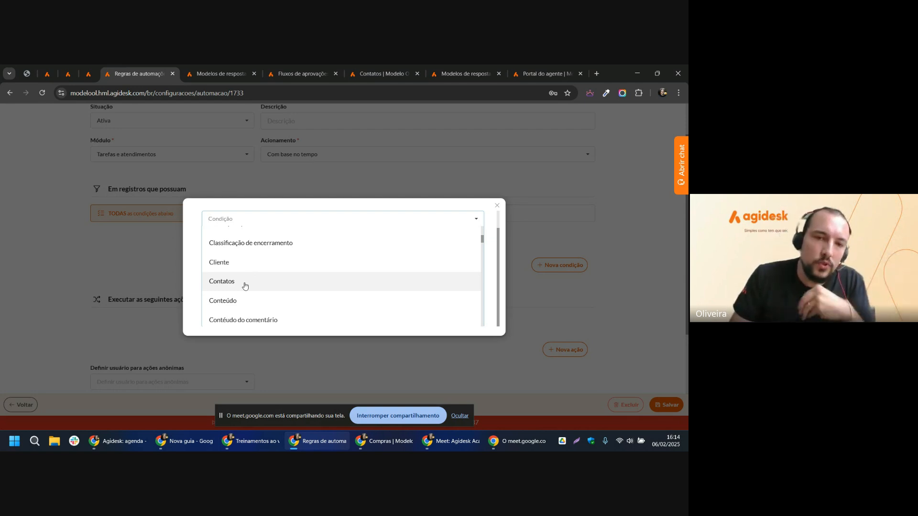
pyautogui.scroll(-1, 243, 279)
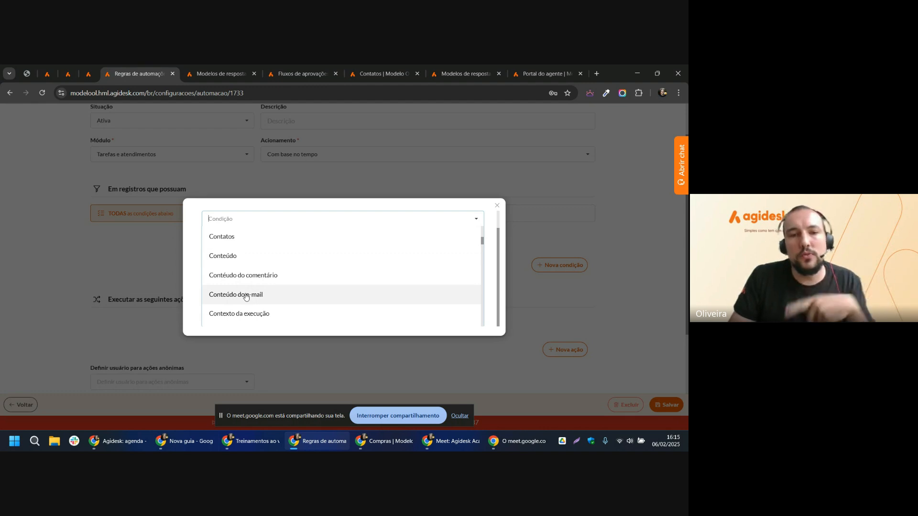
pyautogui.scroll(-3, 246, 296)
pyautogui.scroll(-8, 267, 284)
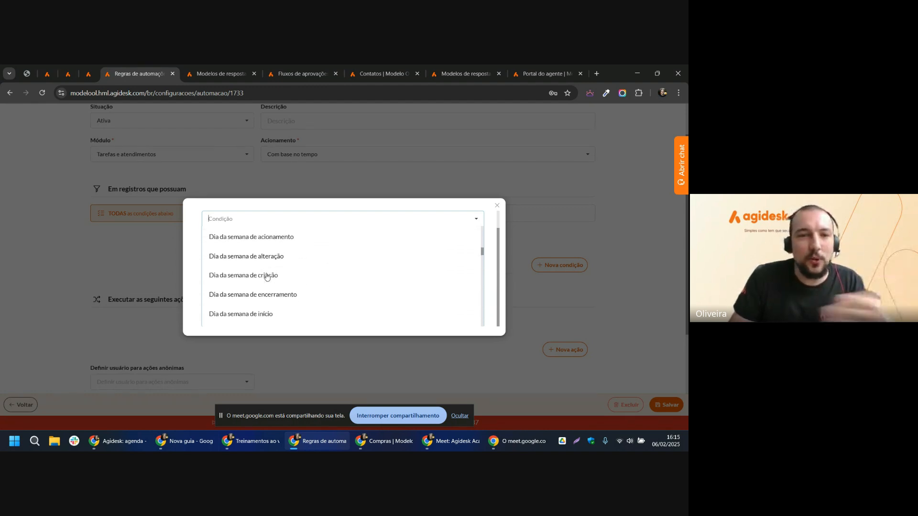
# Filter the condition types by "dias" and choose Dias aguardando cliente as the condition.
pyautogui.scroll(-6, 279, 291)
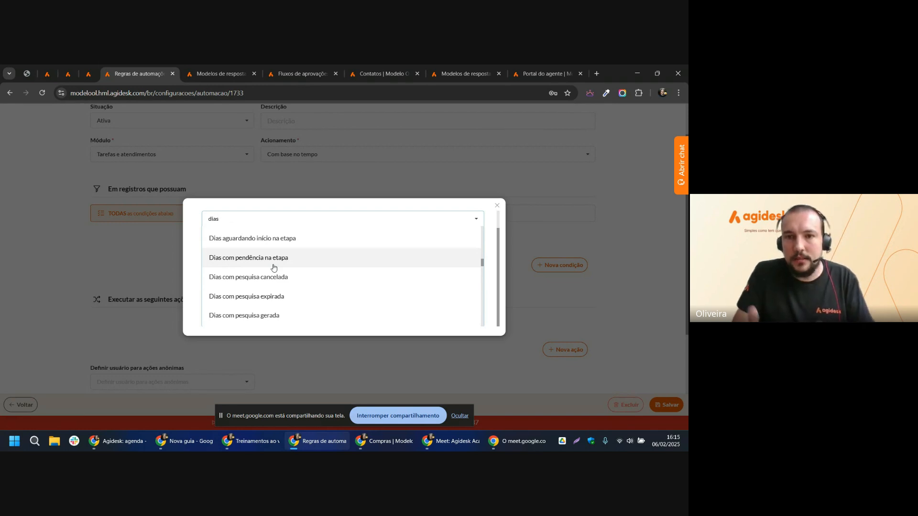
pyautogui.scroll(-4, 274, 268)
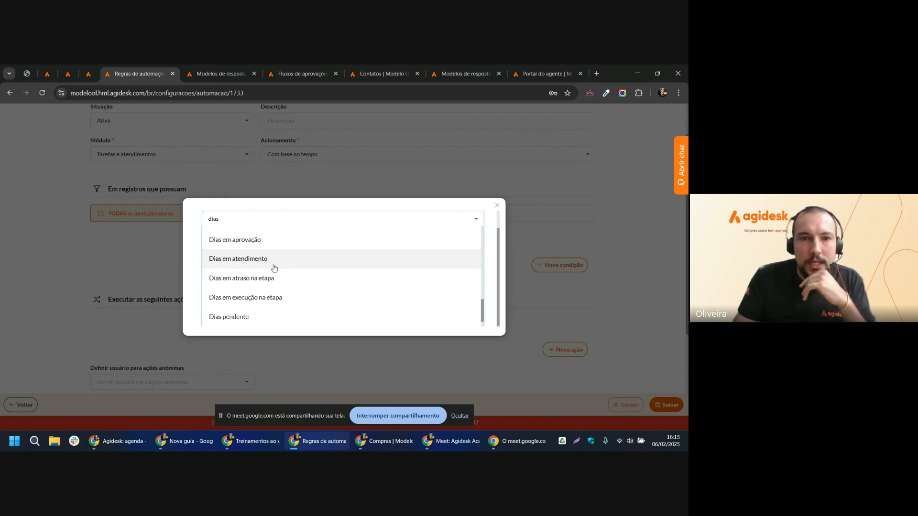
pyautogui.scroll(6, 274, 268)
pyautogui.scroll(2, 317, 282)
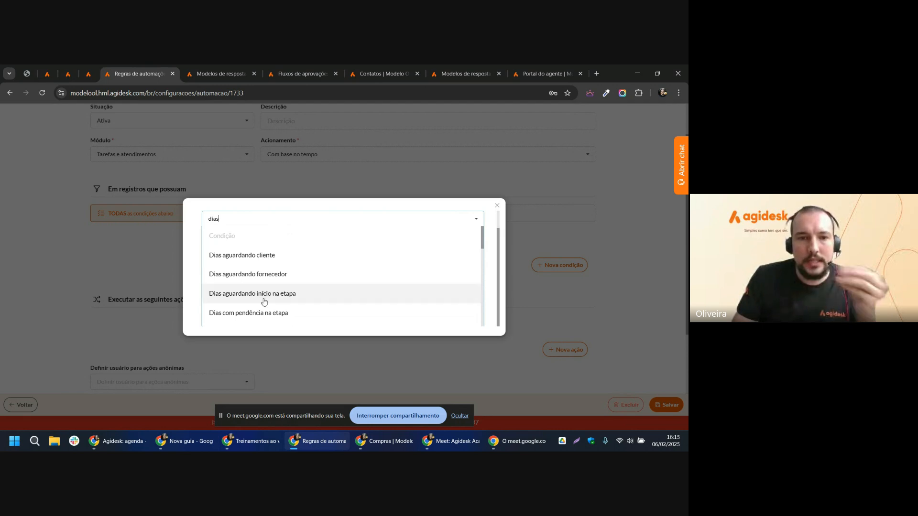
pyautogui.scroll(-2, 275, 293)
pyautogui.scroll(-7, 275, 293)
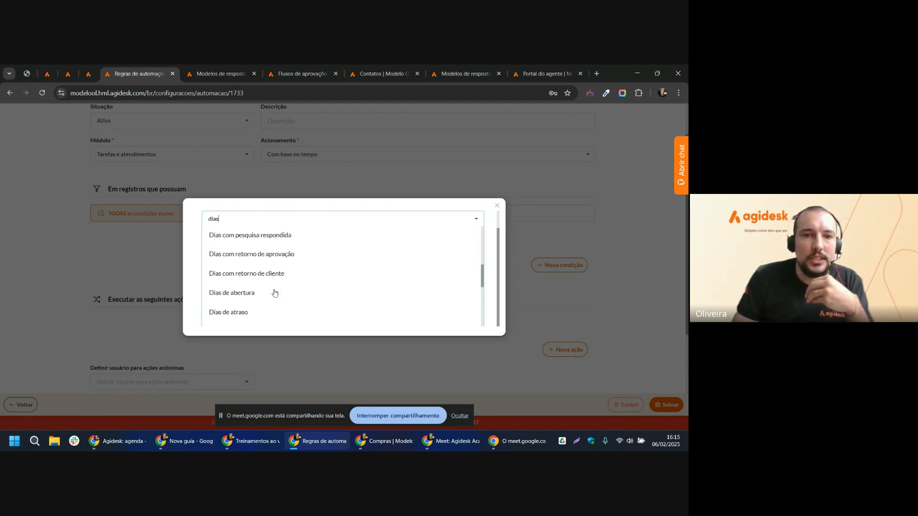
pyautogui.scroll(6, 276, 290)
pyautogui.scroll(4, 277, 285)
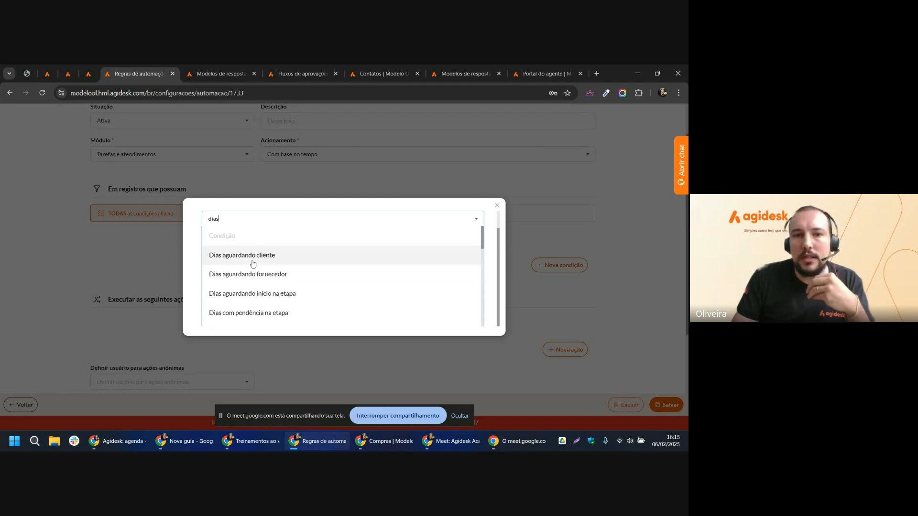
pyautogui.click(251, 253)
# Set the criterion of the Dias aguardando cliente condition to É (ou era) maior ou igual a (>=).
pyautogui.click(229, 264)
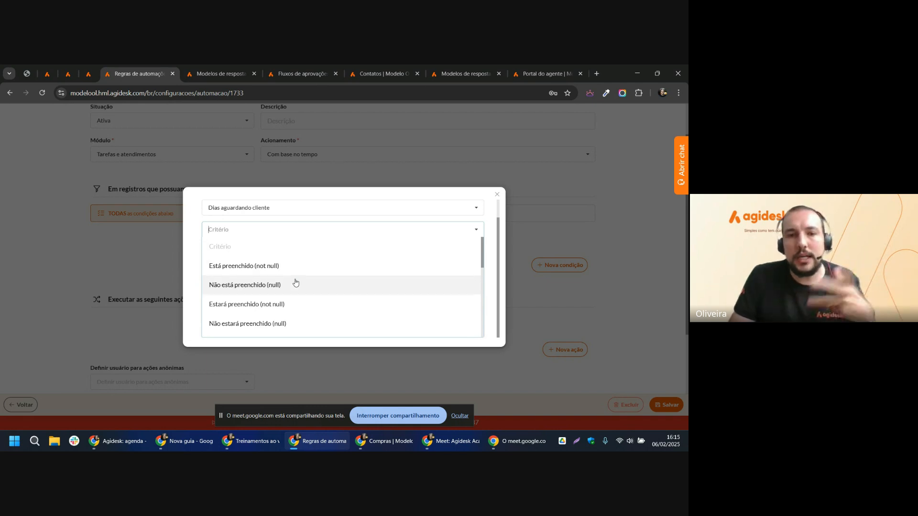
pyautogui.scroll(-1, 294, 282)
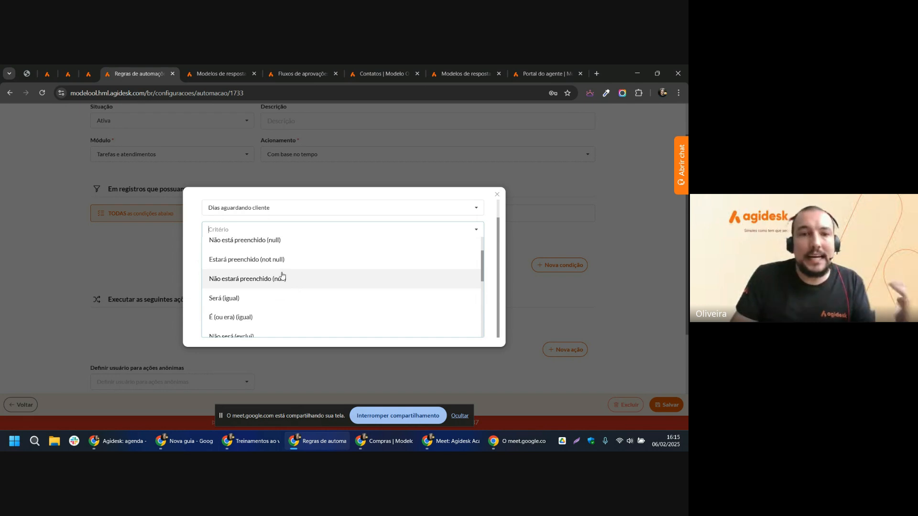
pyautogui.scroll(-1, 275, 273)
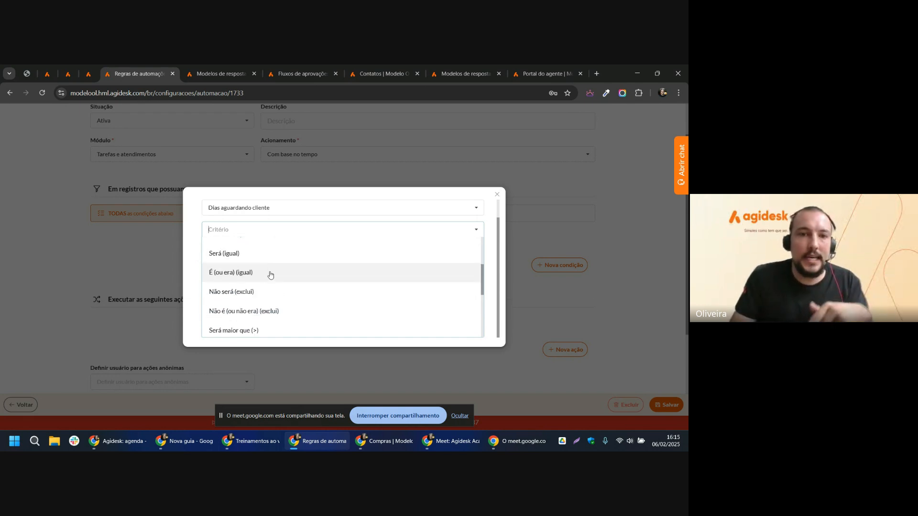
pyautogui.scroll(-2, 269, 301)
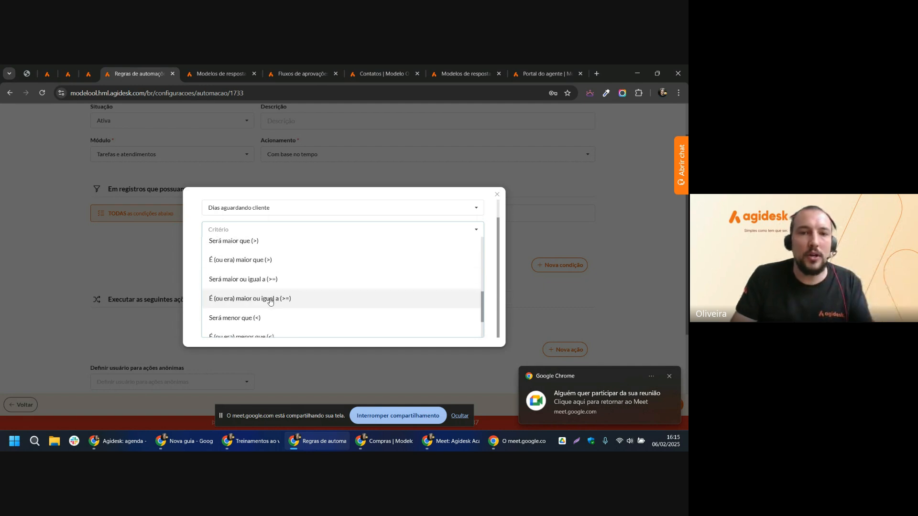
pyautogui.scroll(-2, 270, 301)
pyautogui.scroll(3, 288, 299)
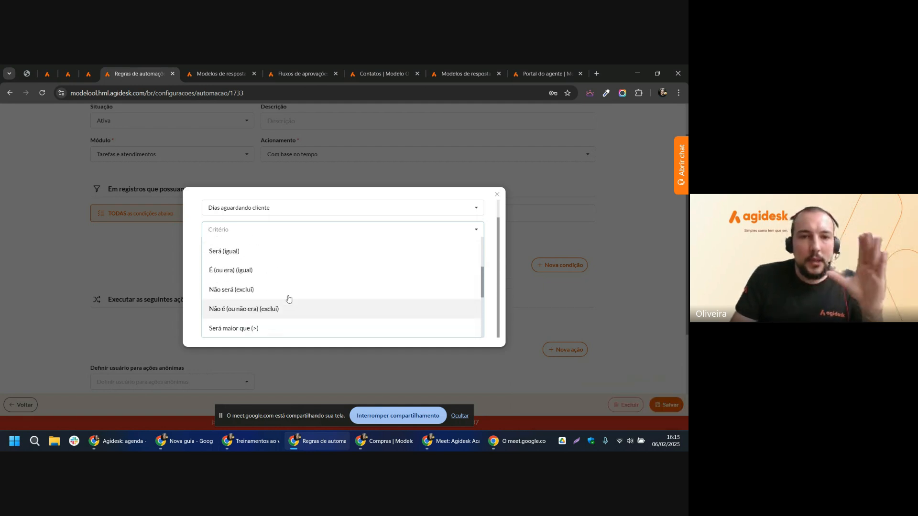
pyautogui.scroll(2, 286, 295)
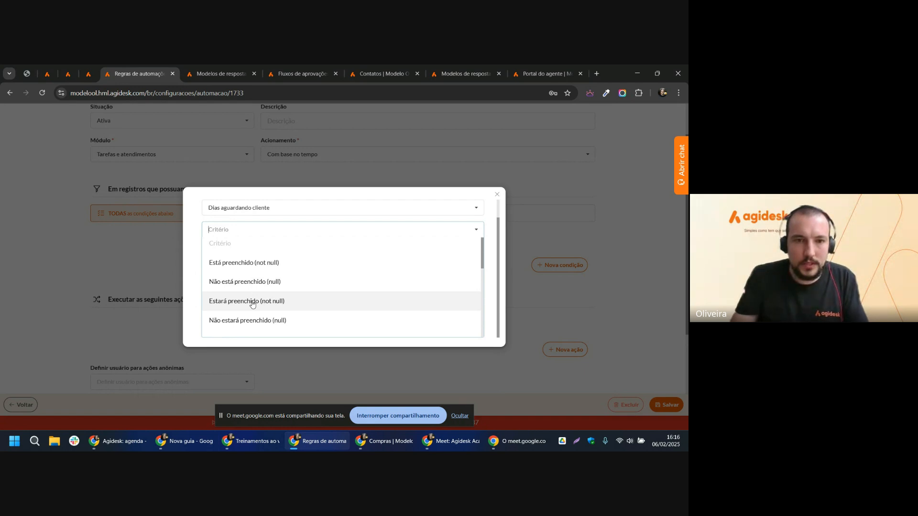
pyautogui.scroll(-10, 254, 304)
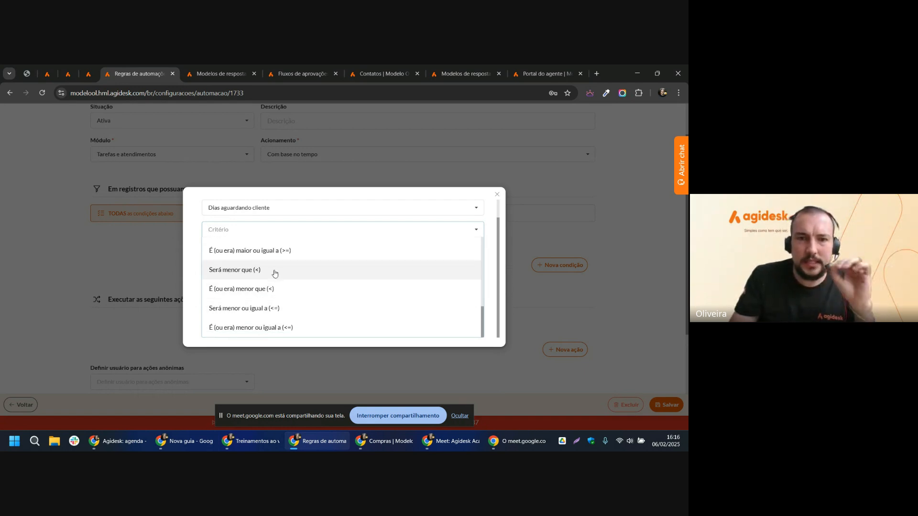
pyautogui.click(251, 258)
# Set the condition's value to 3 and save the condition.
pyautogui.click(257, 285)
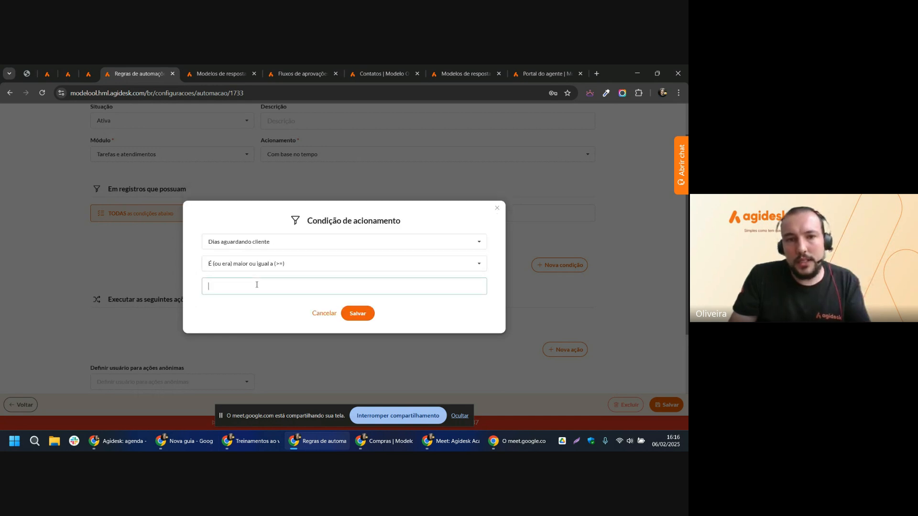
pyautogui.write('3')
pyautogui.click(262, 316)
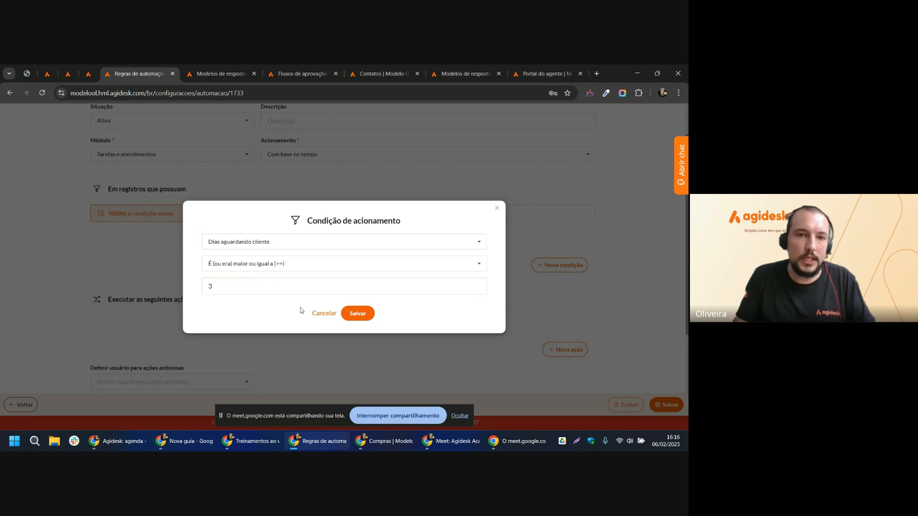
pyautogui.click(357, 313)
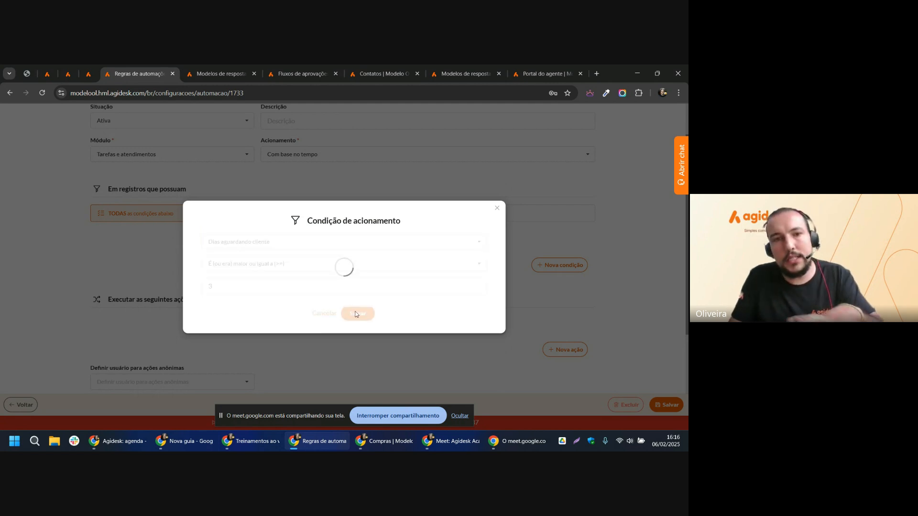
# Start a new automatic action for the rule and open its list of action types.
pyautogui.scroll(-1, 355, 314)
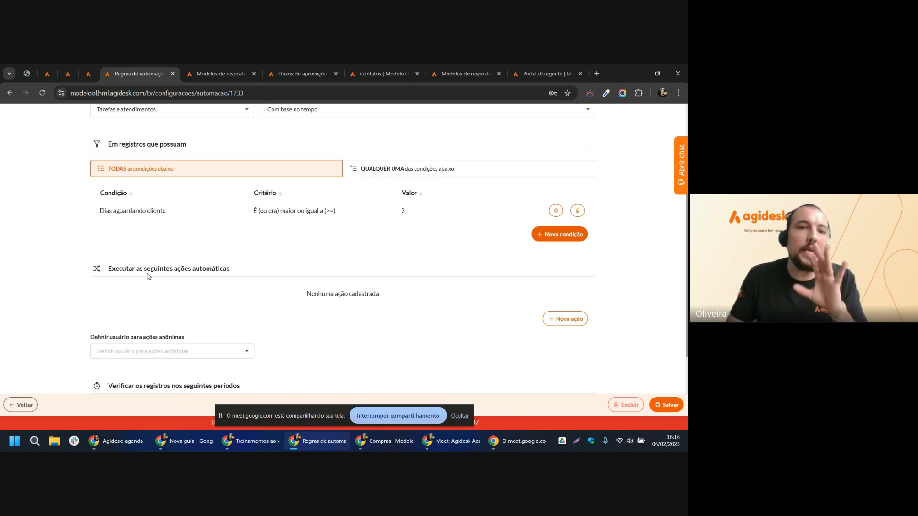
pyautogui.scroll(1, 91, 279)
pyautogui.scroll(1, 91, 280)
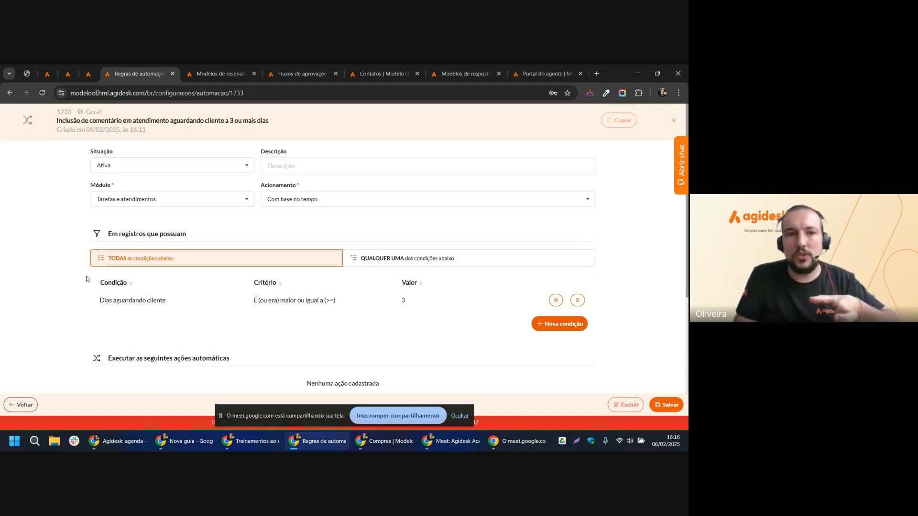
pyautogui.scroll(-3, 87, 279)
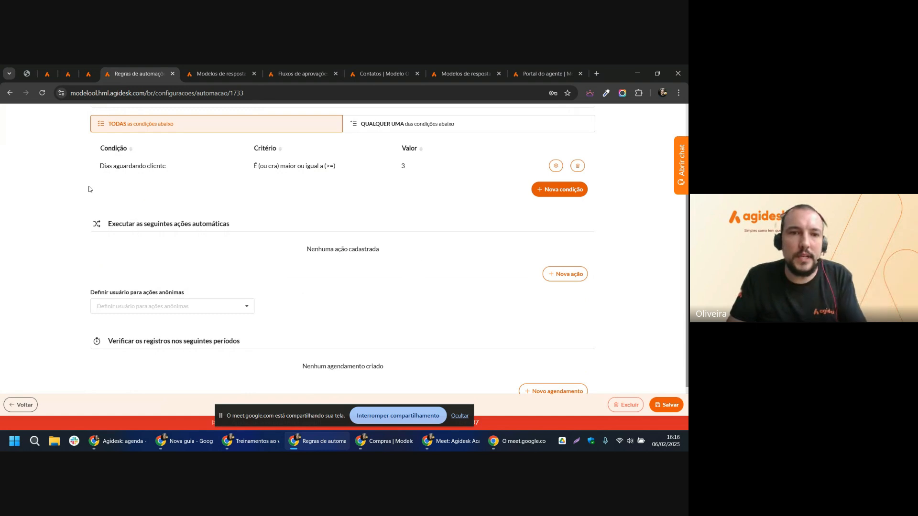
pyautogui.click(550, 275)
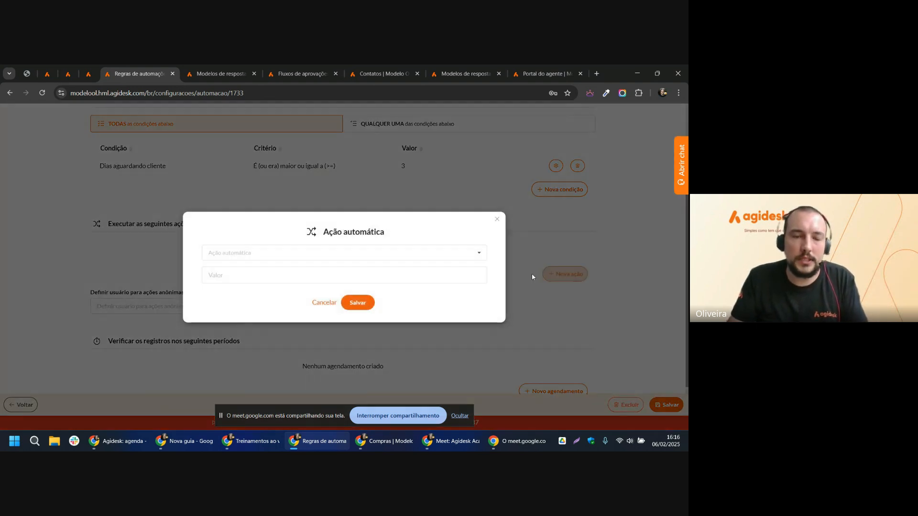
pyautogui.click(300, 256)
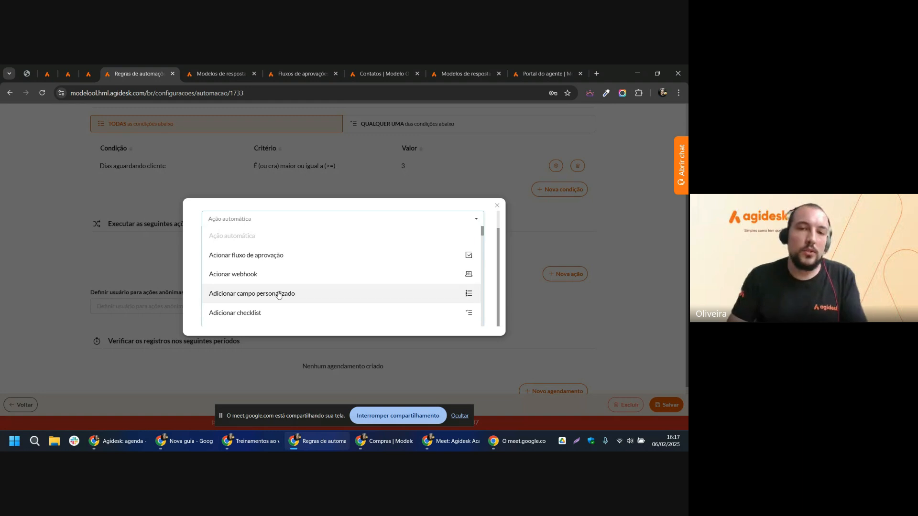
# Examine the automatic action types available, such as adding comments, changing fields, creating tickets or tasks, sending e-mail and removing items.
pyautogui.scroll(-2, 279, 295)
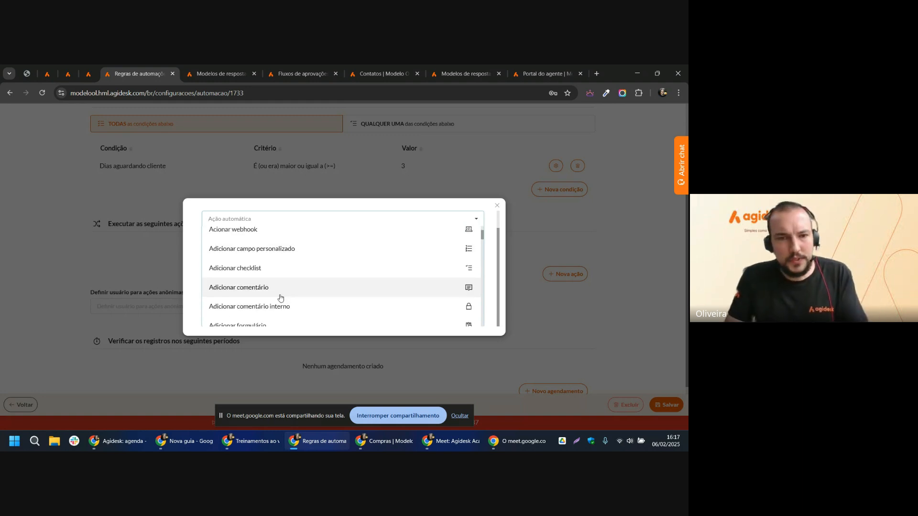
pyautogui.scroll(-1, 280, 295)
pyautogui.scroll(-2, 280, 295)
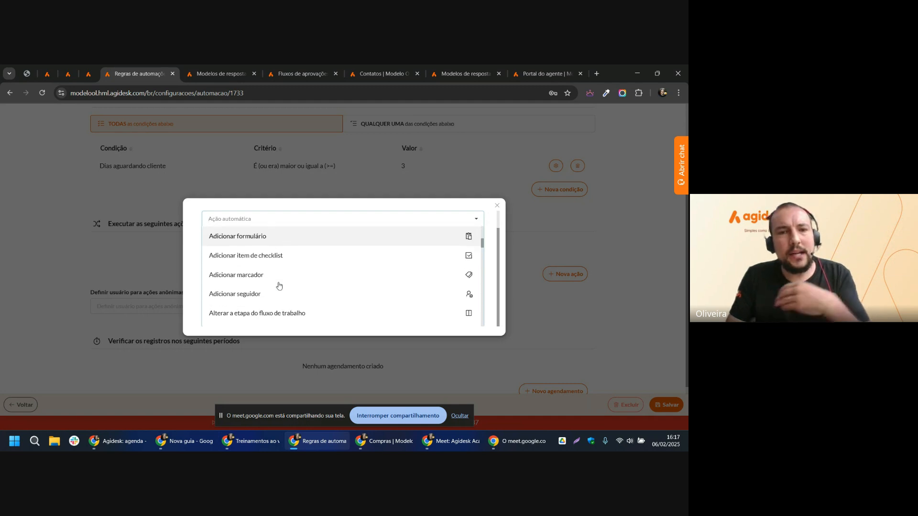
pyautogui.scroll(-3, 278, 286)
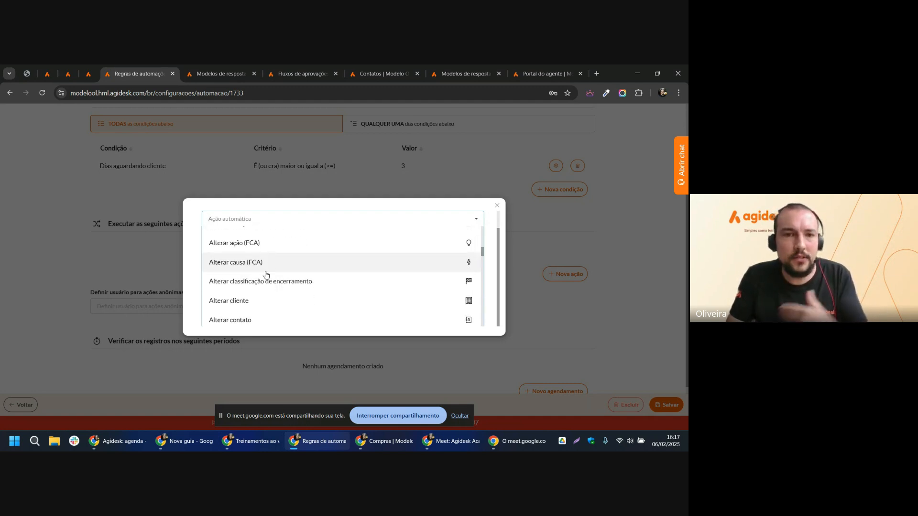
pyautogui.scroll(2, 266, 274)
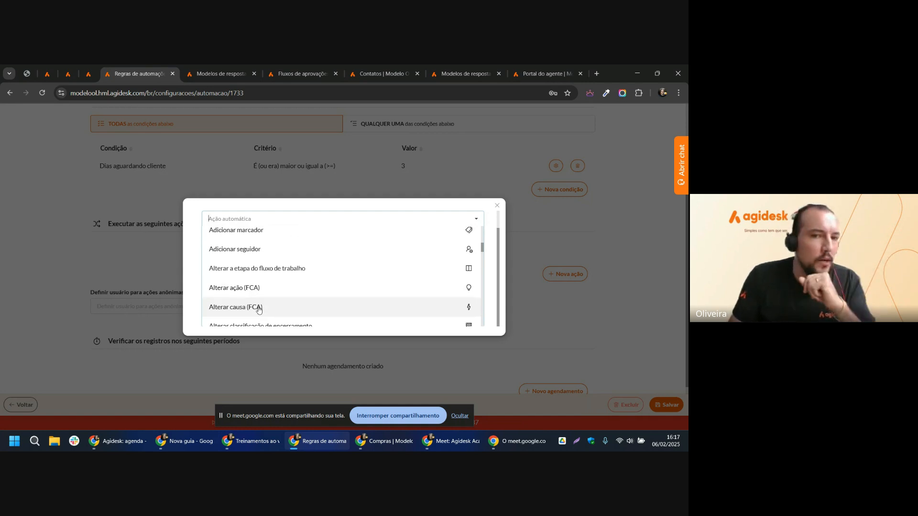
pyautogui.scroll(-2, 259, 310)
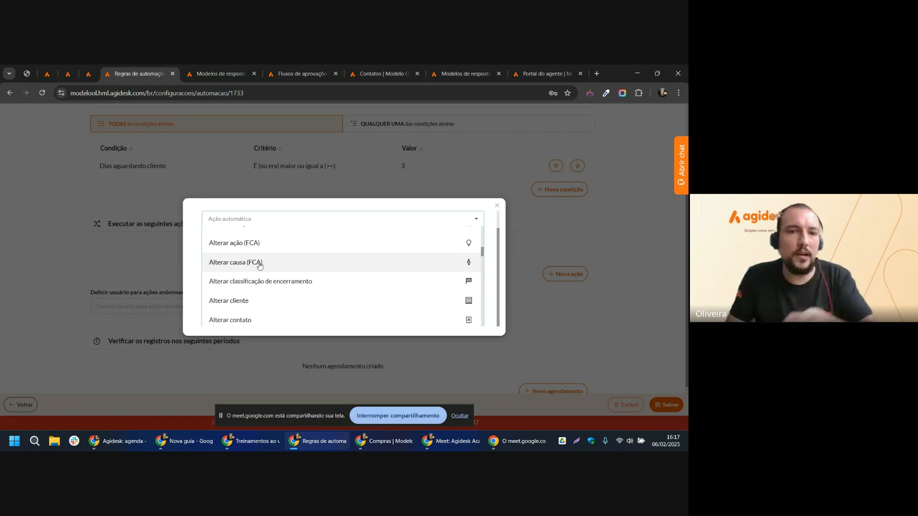
pyautogui.scroll(-5, 259, 277)
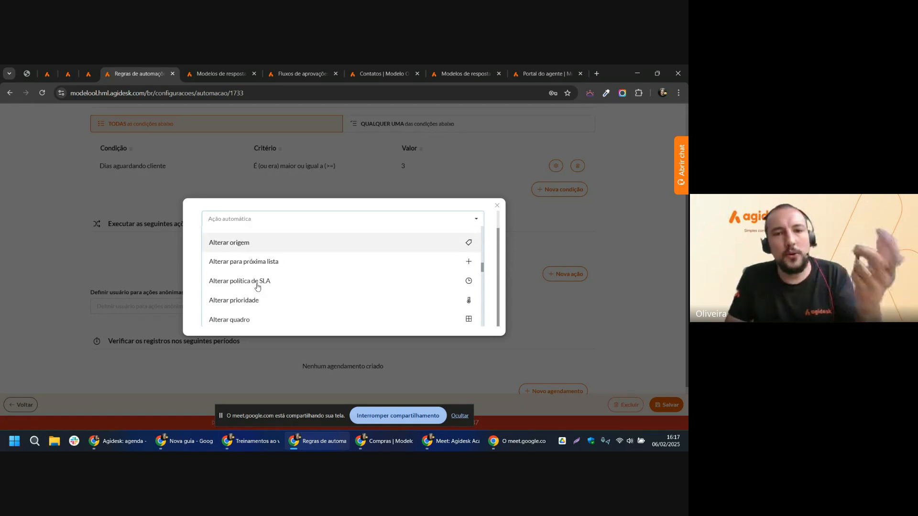
pyautogui.scroll(-8, 258, 286)
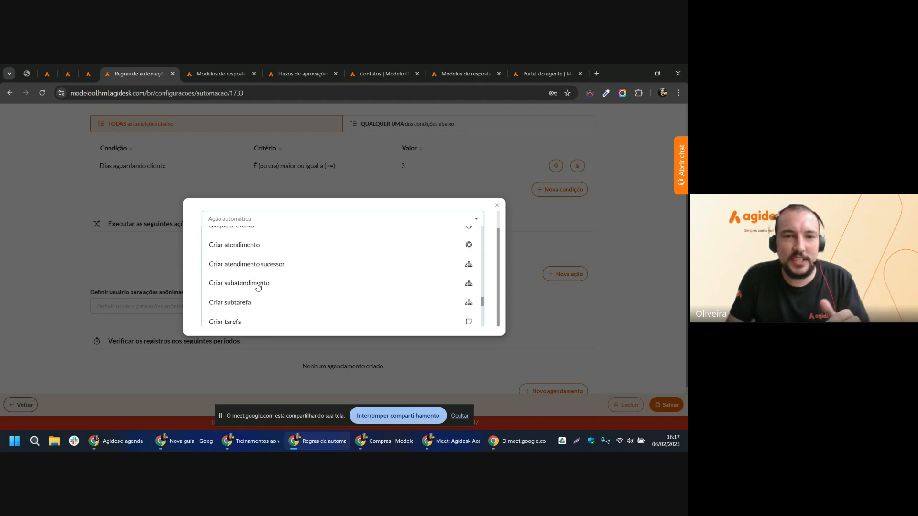
pyautogui.scroll(2, 257, 286)
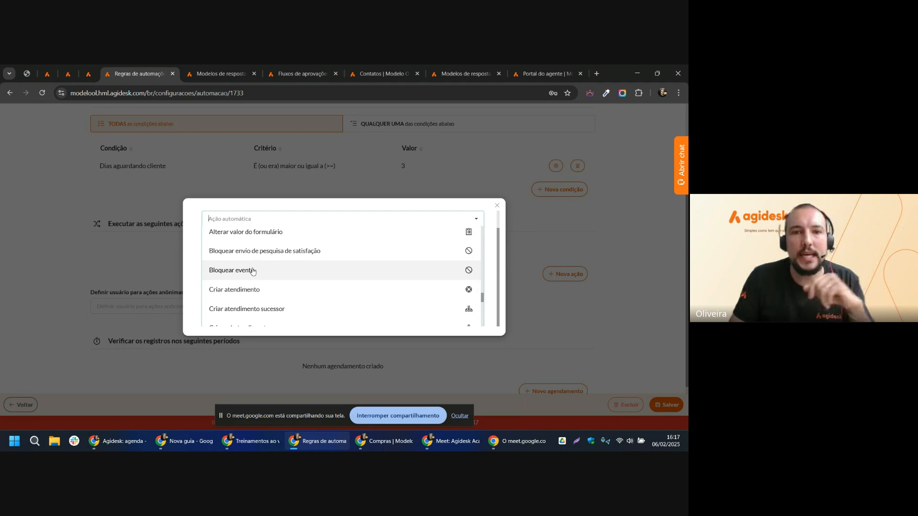
pyautogui.scroll(-2, 253, 271)
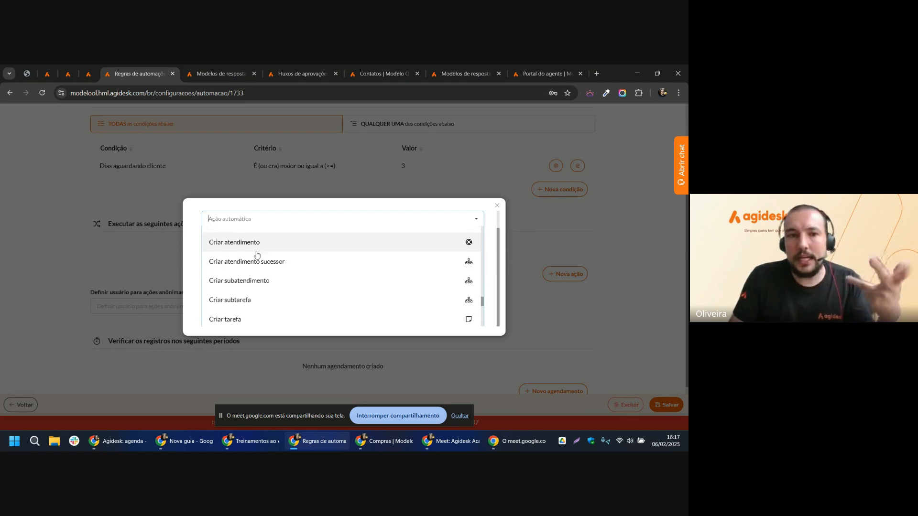
pyautogui.scroll(-2, 257, 268)
pyautogui.scroll(-2, 259, 276)
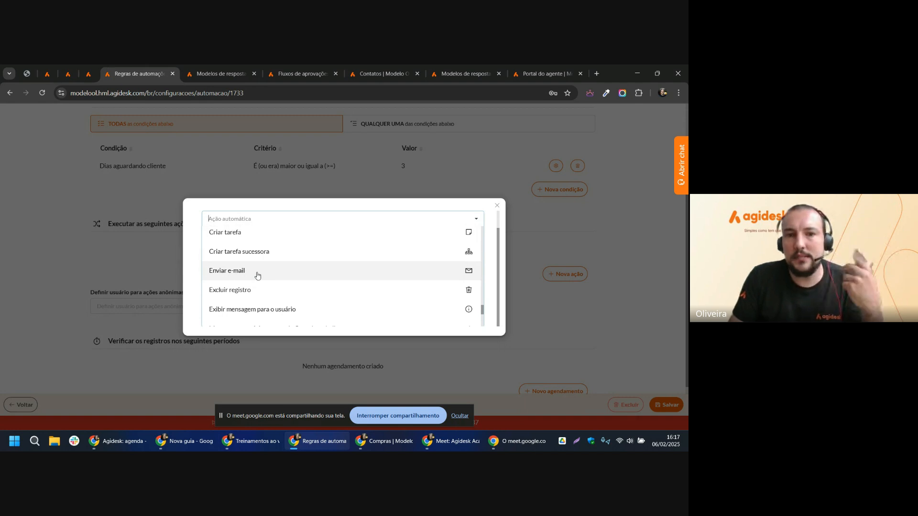
pyautogui.scroll(-5, 257, 277)
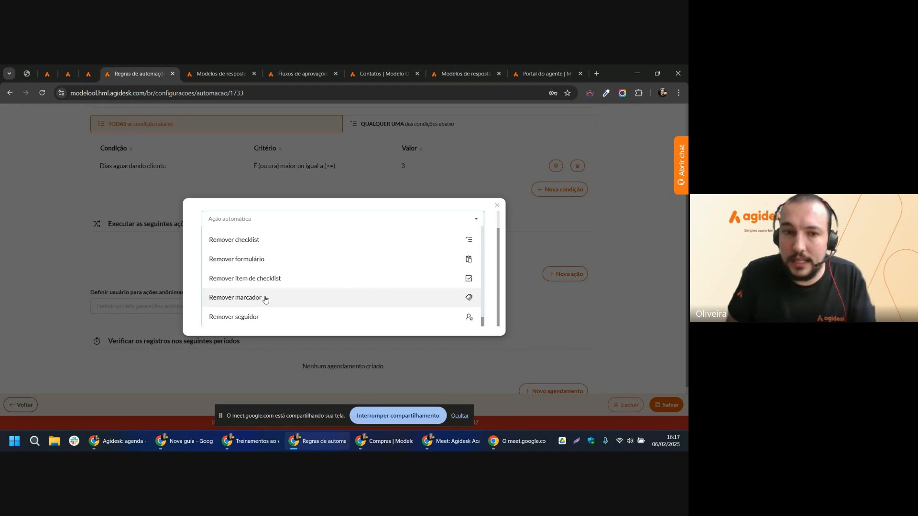
pyautogui.scroll(5, 266, 300)
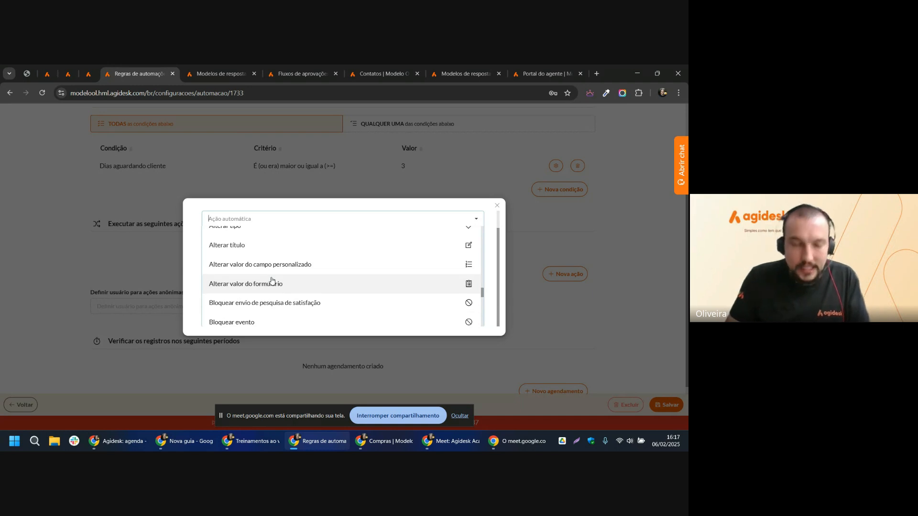
pyautogui.scroll(10, 265, 287)
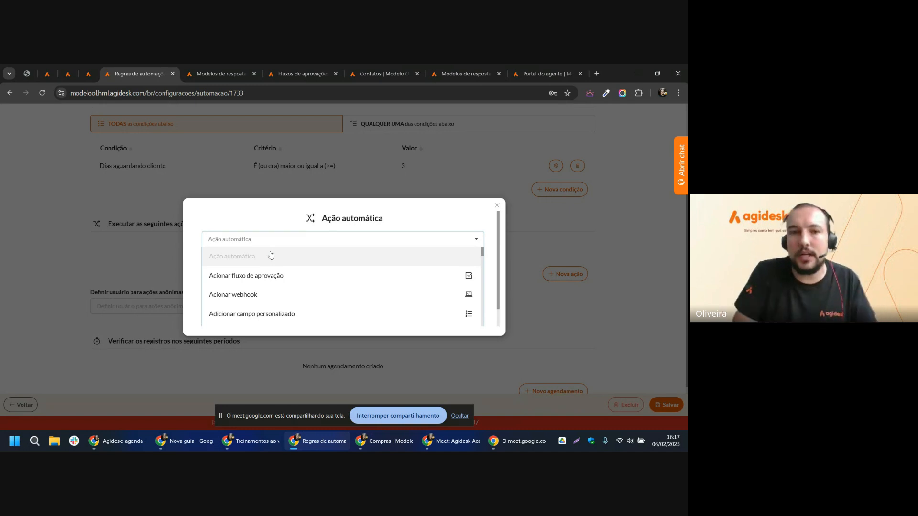
# Filter the action types by "adicio", choose Adicionar comentário with the response template Cobrar retorno de solicitante, and save the action.
pyautogui.write('adicio')
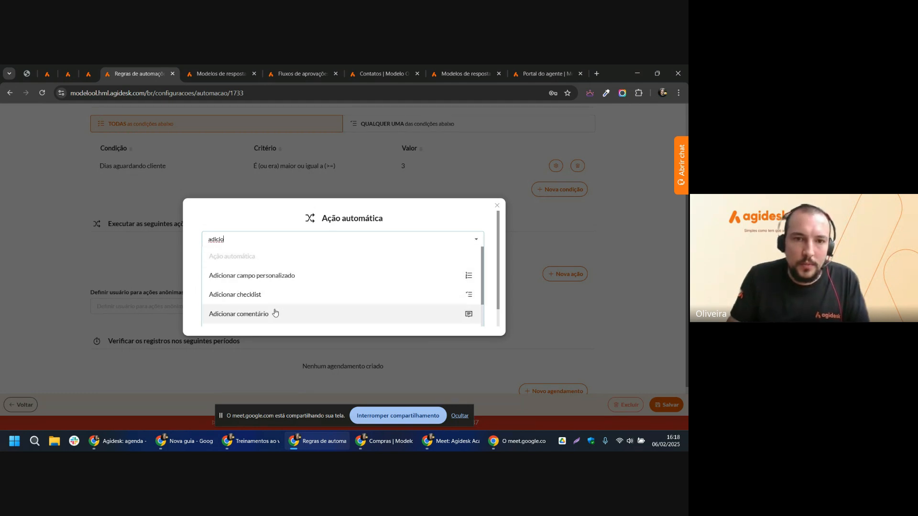
pyautogui.click(275, 313)
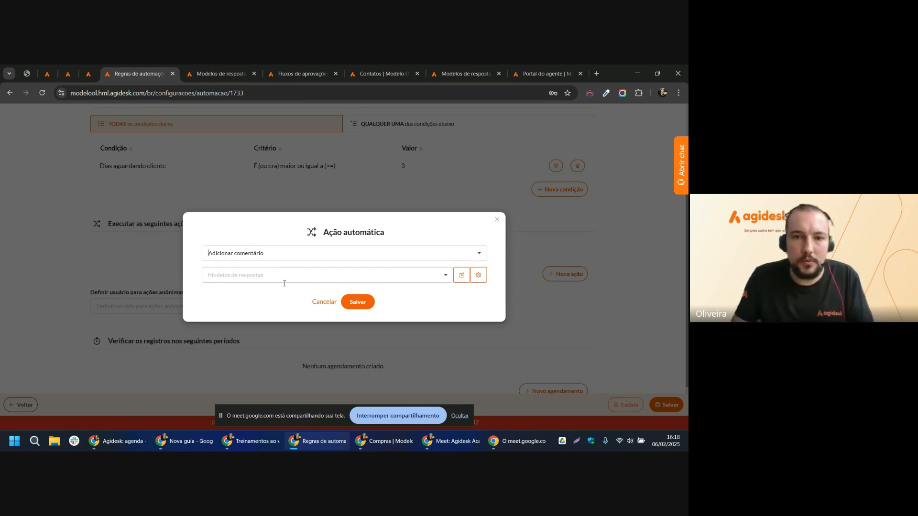
pyautogui.click(311, 276)
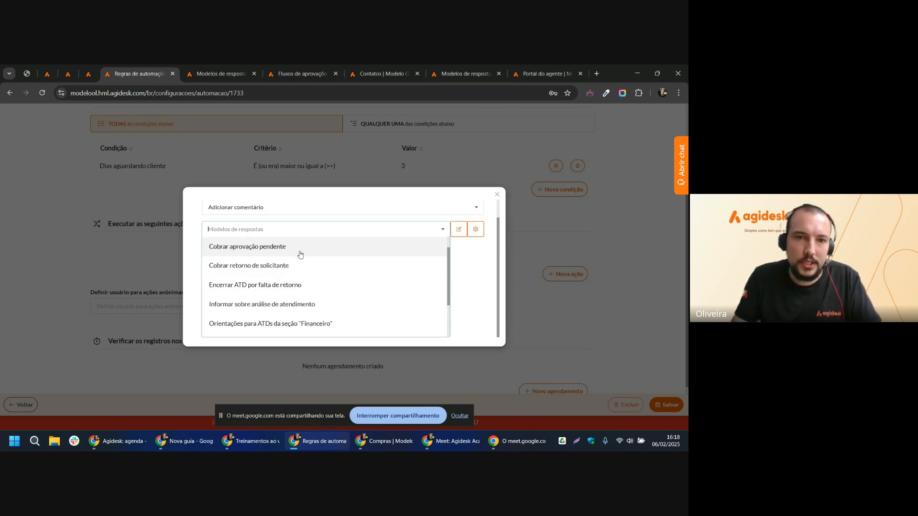
pyautogui.scroll(-2, 276, 304)
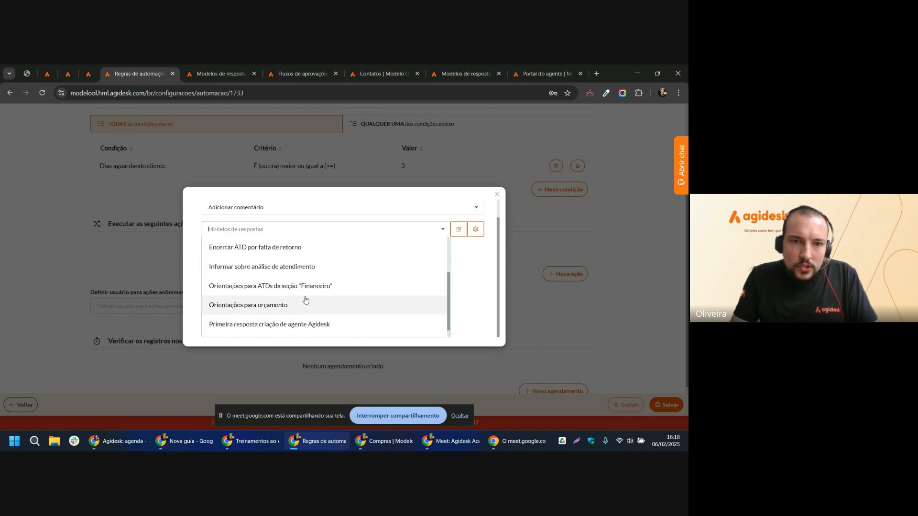
pyautogui.scroll(3, 305, 300)
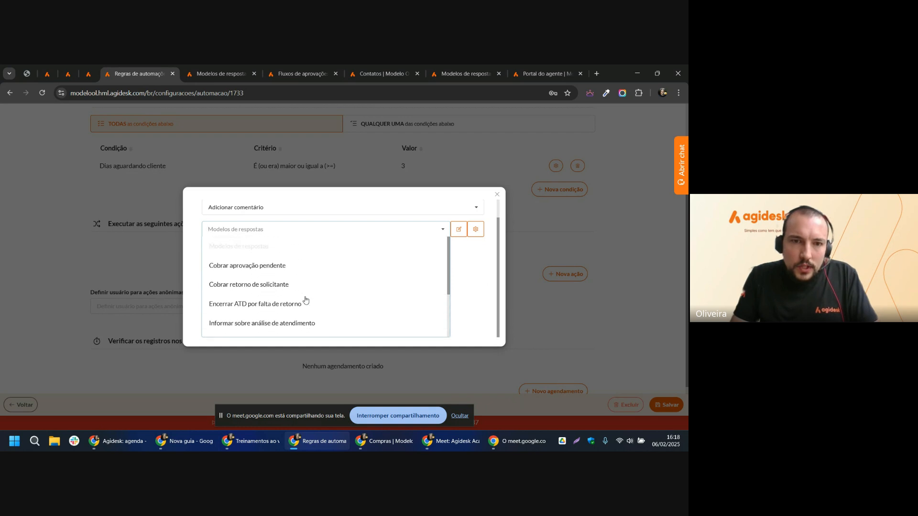
pyautogui.click(269, 287)
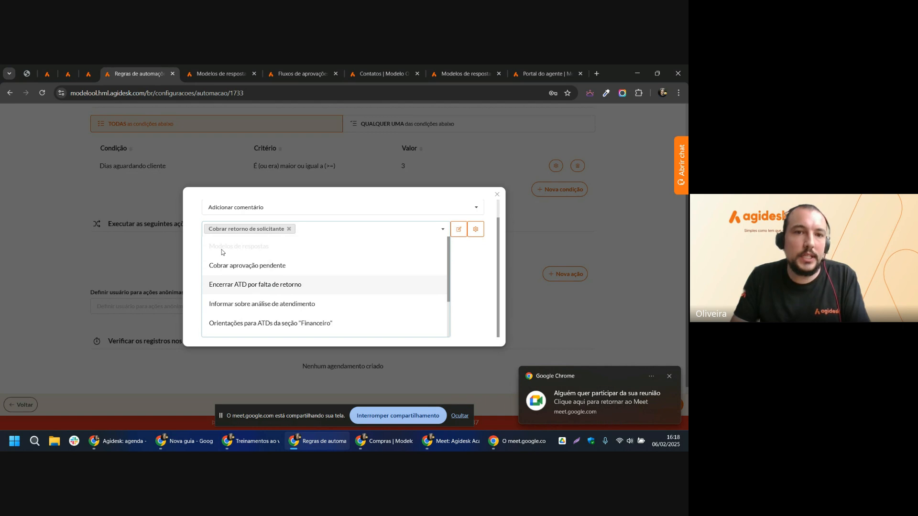
pyautogui.click(192, 259)
pyautogui.click(363, 304)
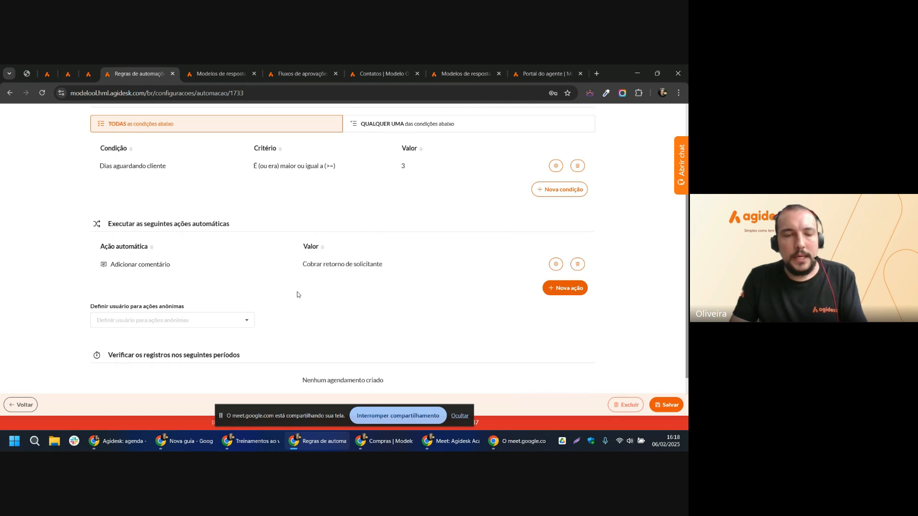
# Set the user for the rule's anonymous actions to Automações.
pyautogui.scroll(-1, 194, 305)
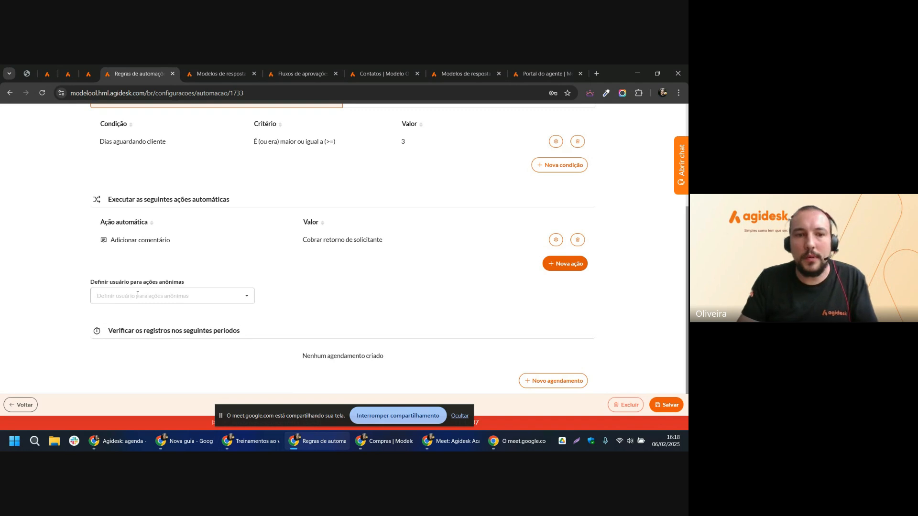
pyautogui.click(137, 296)
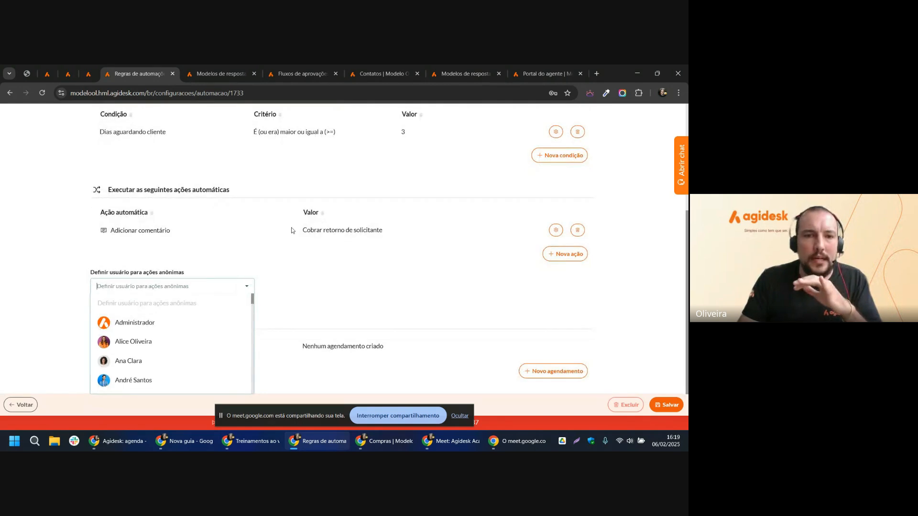
pyautogui.scroll(-3, 154, 342)
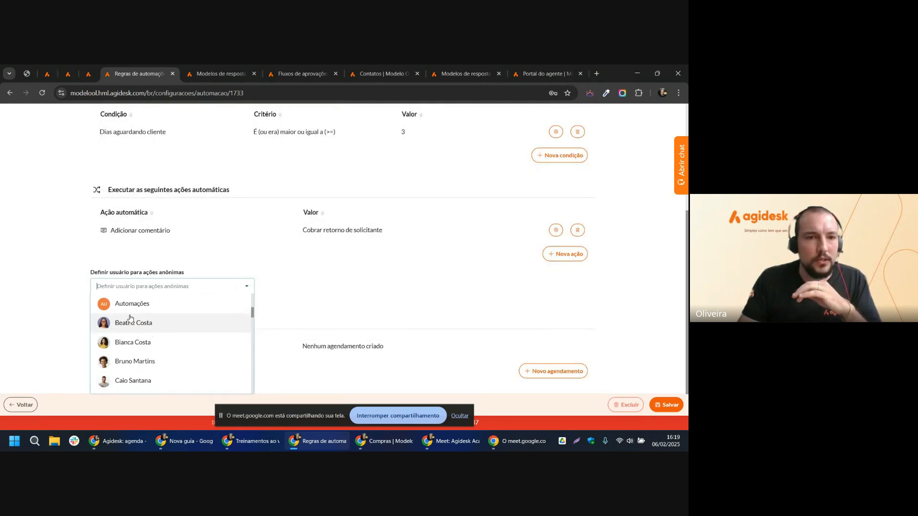
pyautogui.click(131, 303)
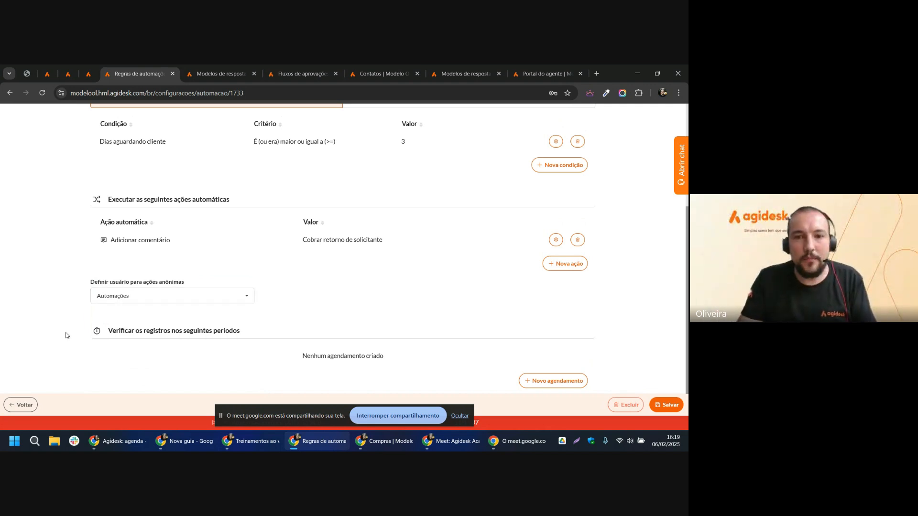
# Add a schedule to the rule with Diária repetition, every 1 day at 17:00.
pyautogui.scroll(1, 424, 191)
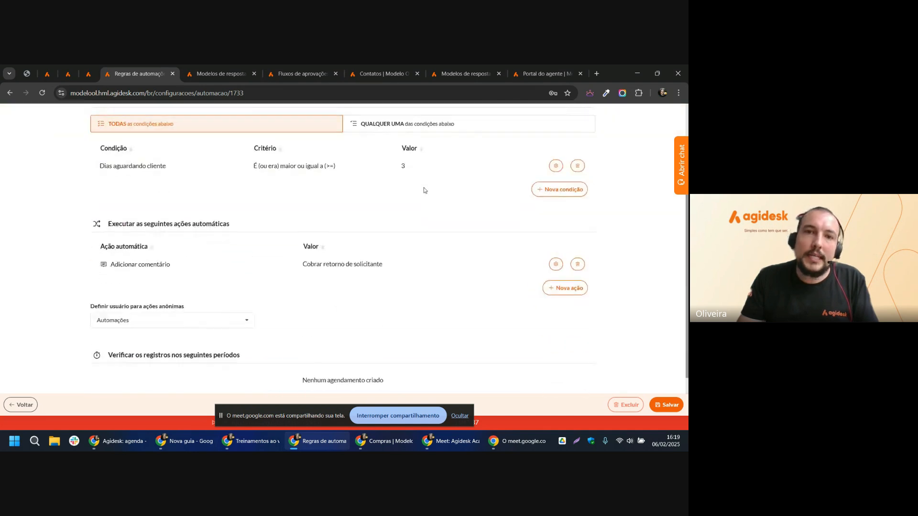
pyautogui.scroll(3, 423, 190)
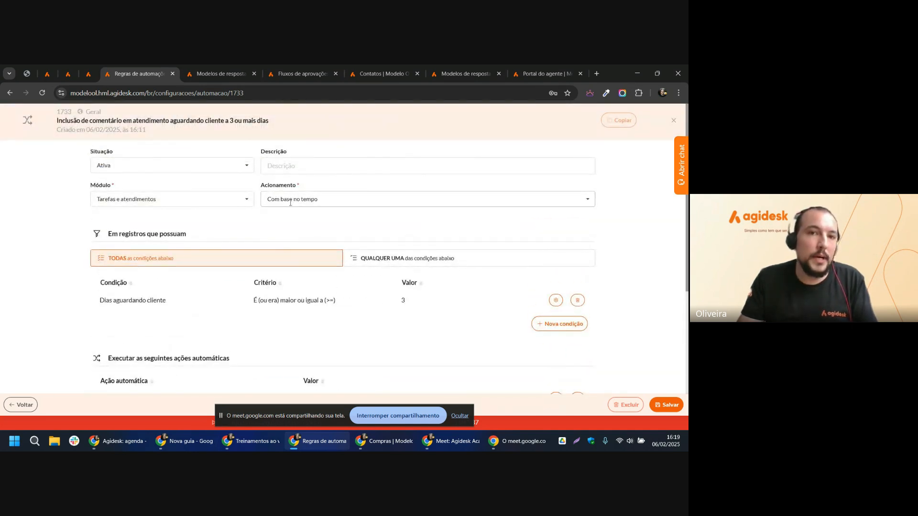
pyautogui.scroll(-3, 291, 203)
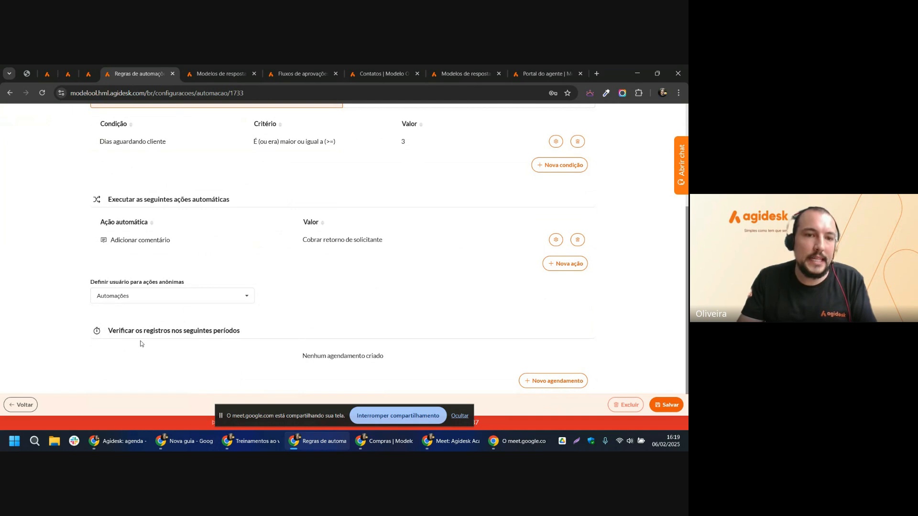
pyautogui.click(550, 381)
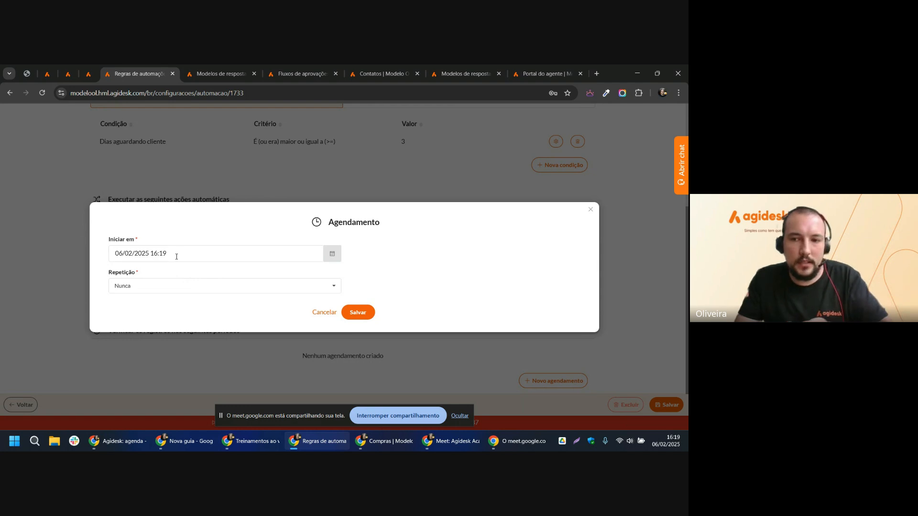
pyautogui.click(241, 287)
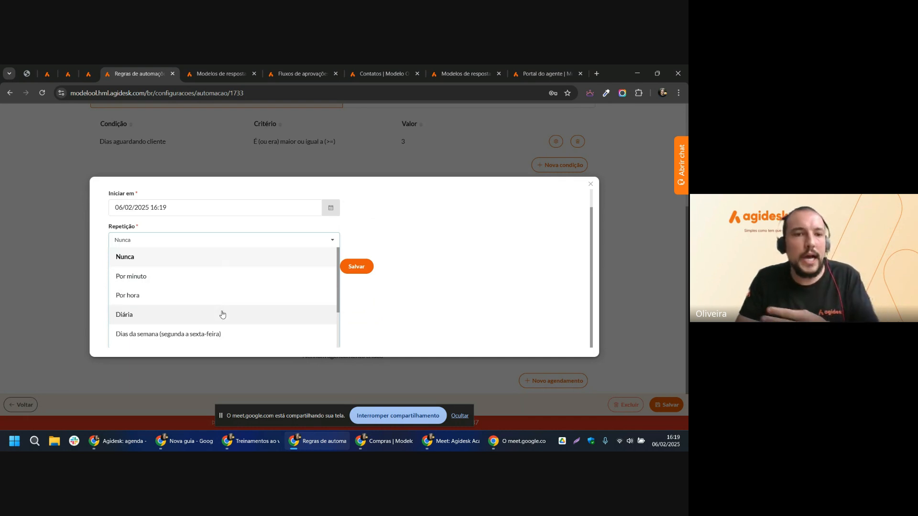
pyautogui.scroll(-3, 173, 314)
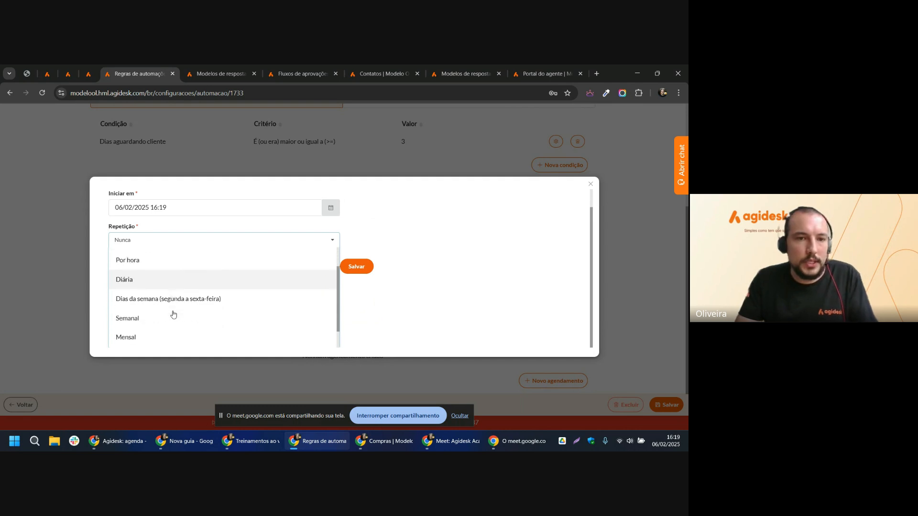
pyautogui.click(149, 265)
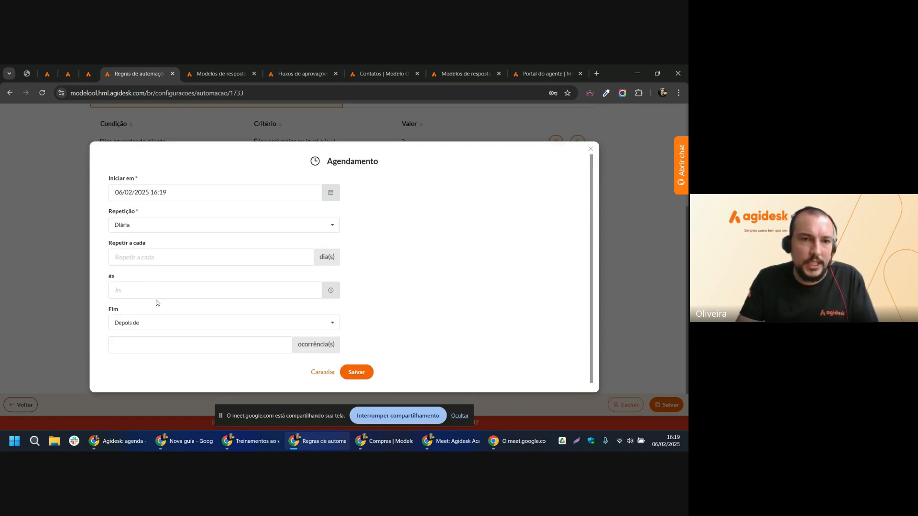
pyautogui.click(159, 261)
pyautogui.write('1')
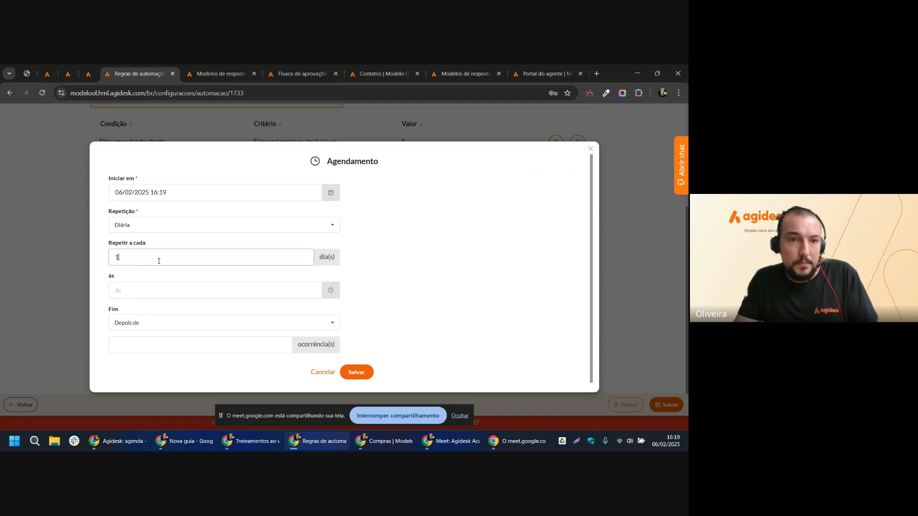
pyautogui.click(158, 286)
pyautogui.write('17:00')
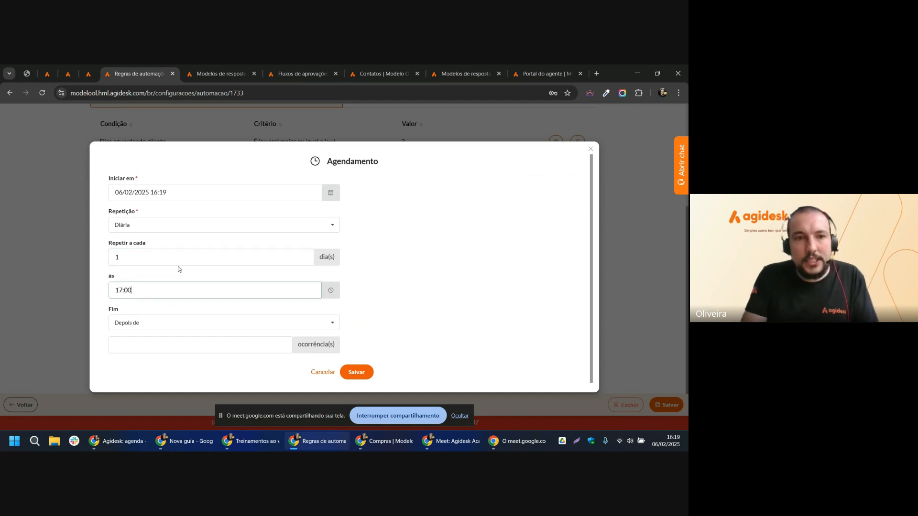
# Set the end of the schedule to Nunca and save the schedule.
pyautogui.click(207, 325)
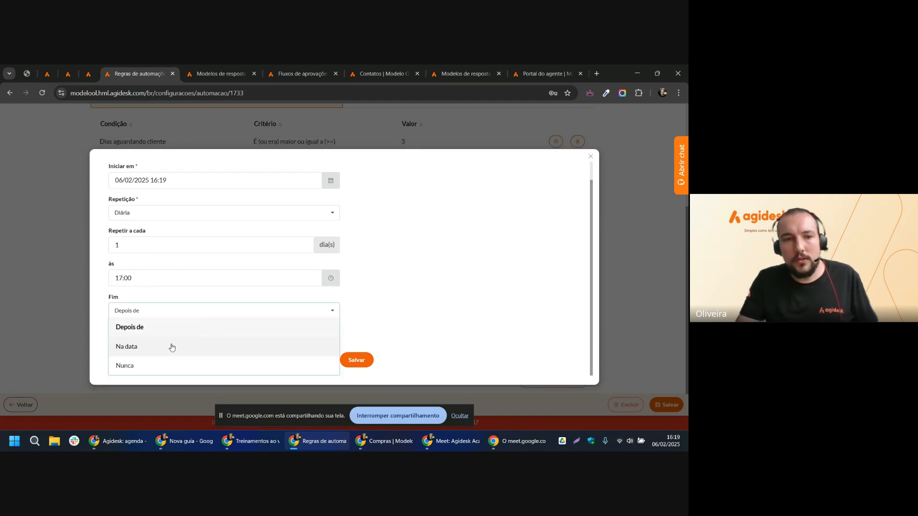
pyautogui.click(442, 320)
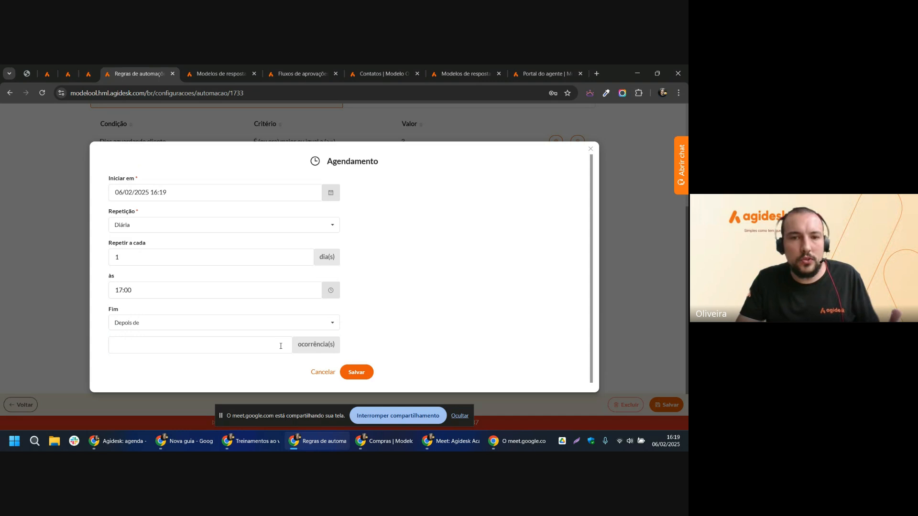
pyautogui.click(249, 328)
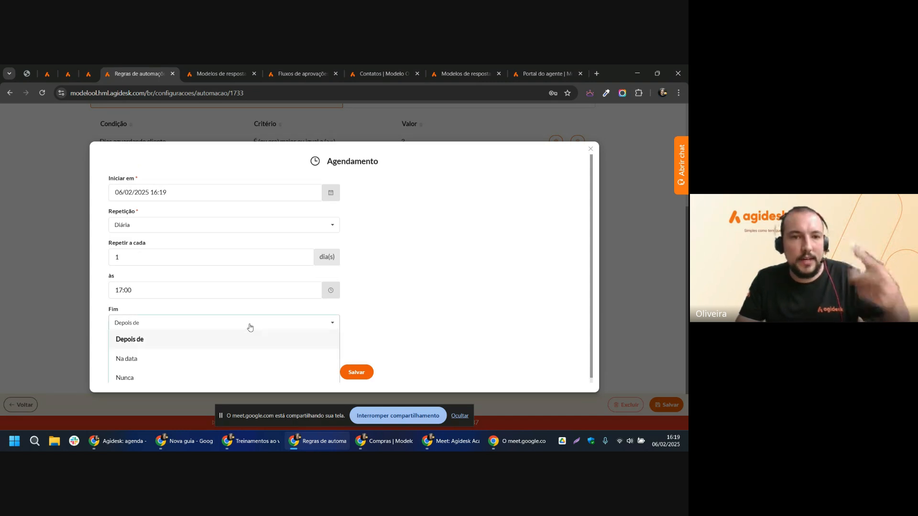
pyautogui.click(159, 368)
pyautogui.click(358, 361)
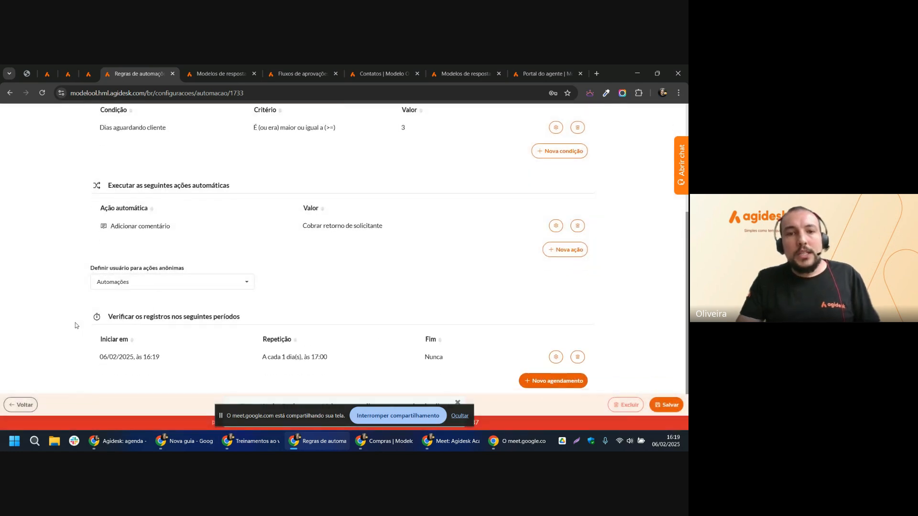
# Save the time-based rule and return to the list of automation rules.
pyautogui.scroll(4, 119, 308)
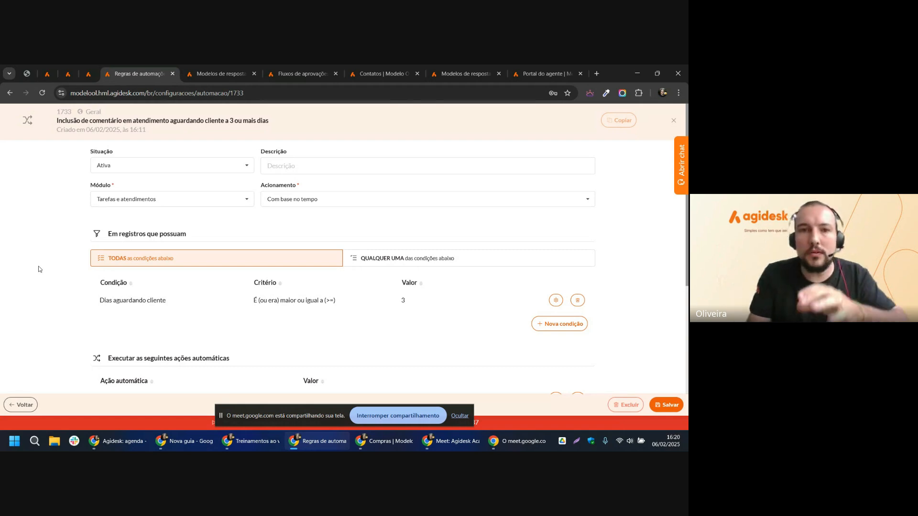
pyautogui.scroll(-3, 40, 269)
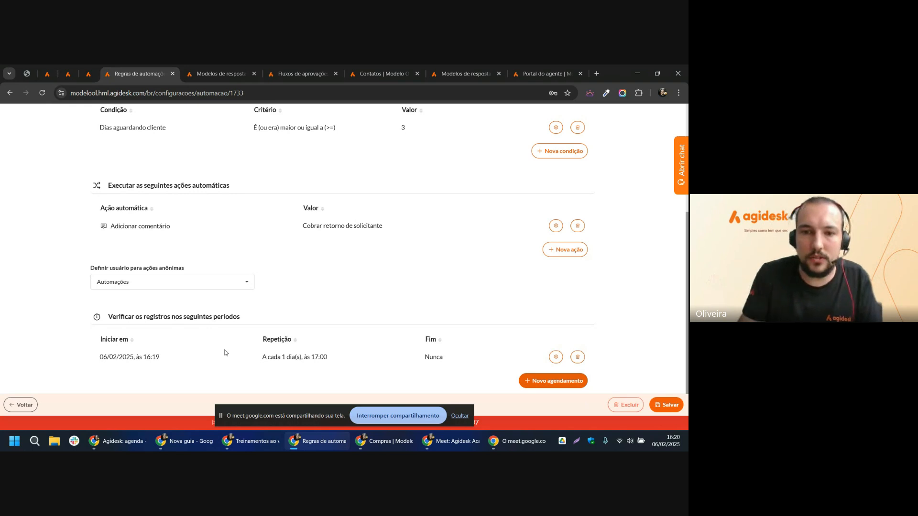
pyautogui.click(668, 405)
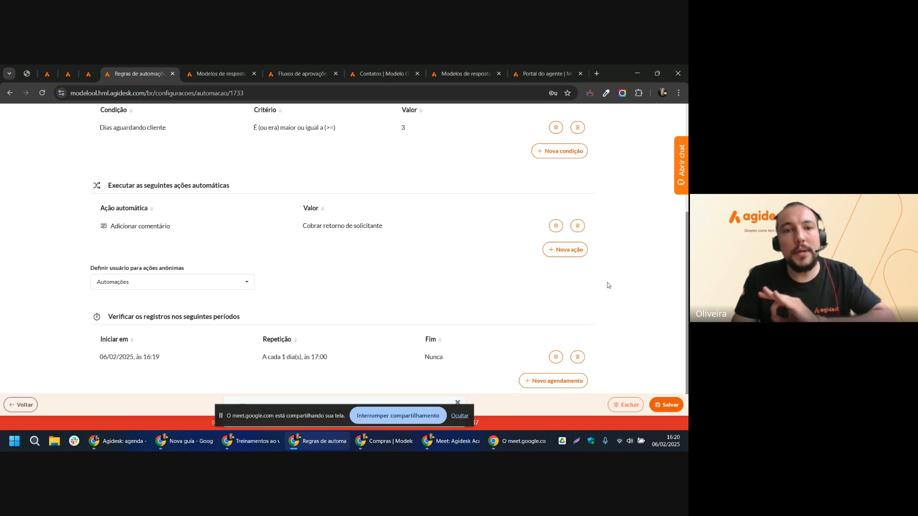
pyautogui.scroll(1, 602, 306)
pyautogui.scroll(3, 602, 312)
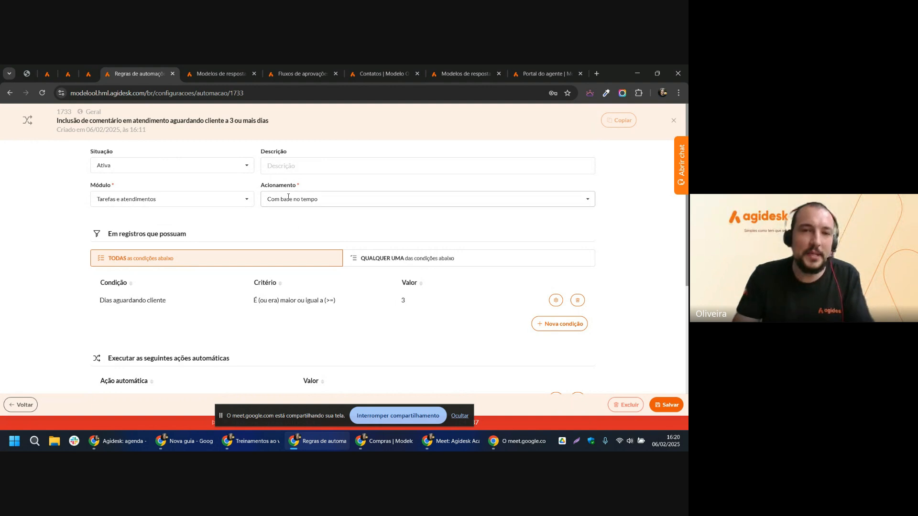
pyautogui.click(22, 405)
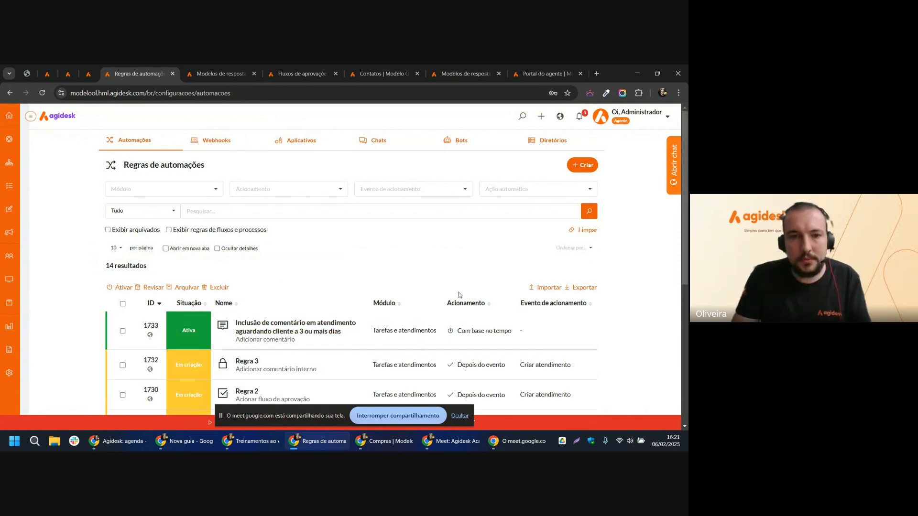
# Start a new automation rule named "Acionar aprovação com base em campo de formulário".
pyautogui.click(583, 165)
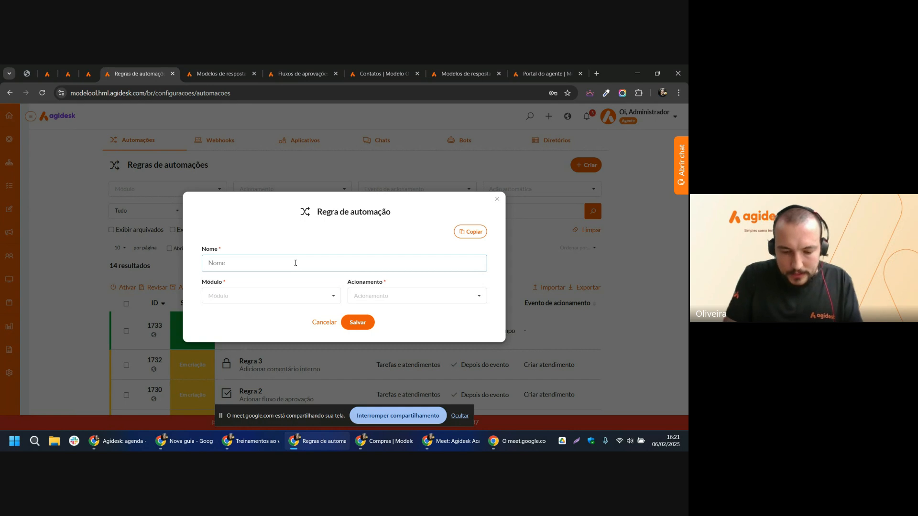
pyautogui.write('Acionar a')
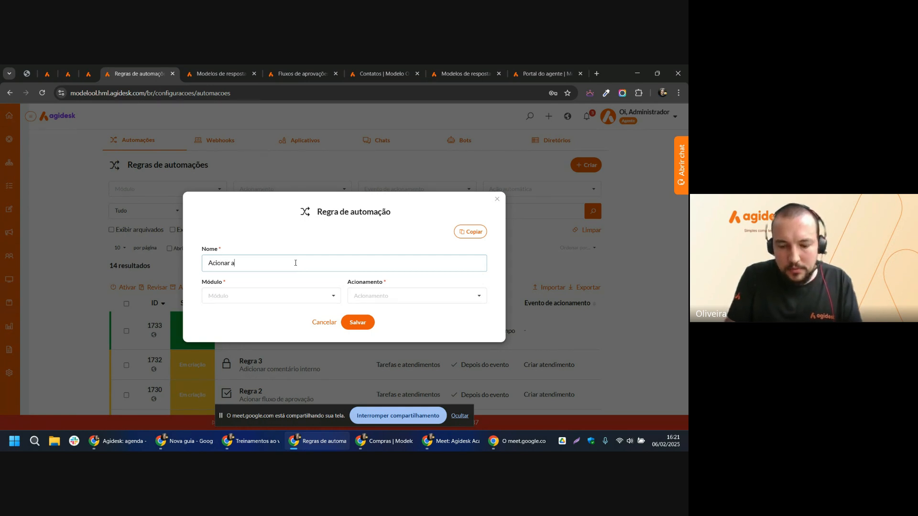
pyautogui.write('provação')
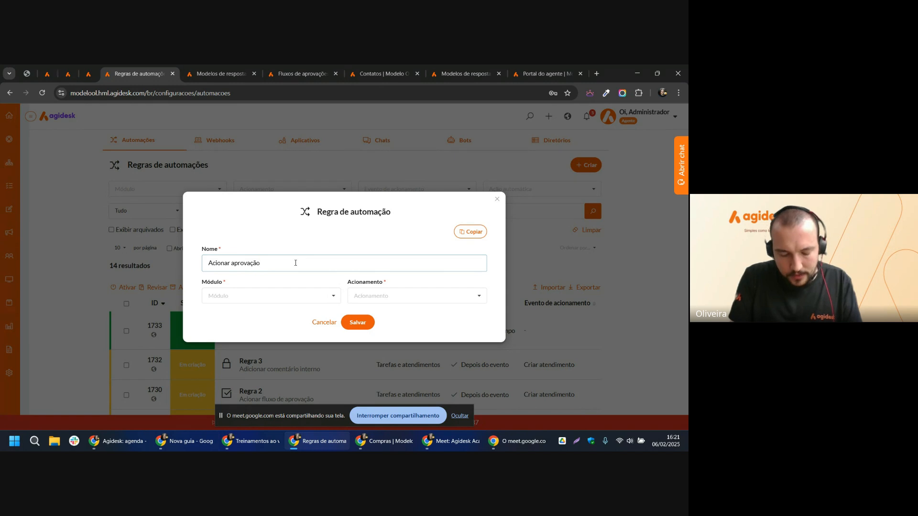
pyautogui.write(' com base em')
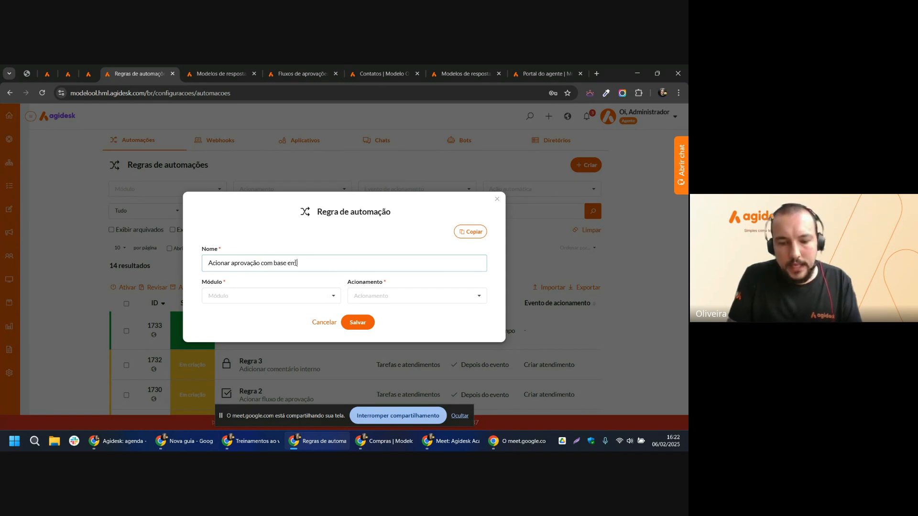
pyautogui.write(' campo d')
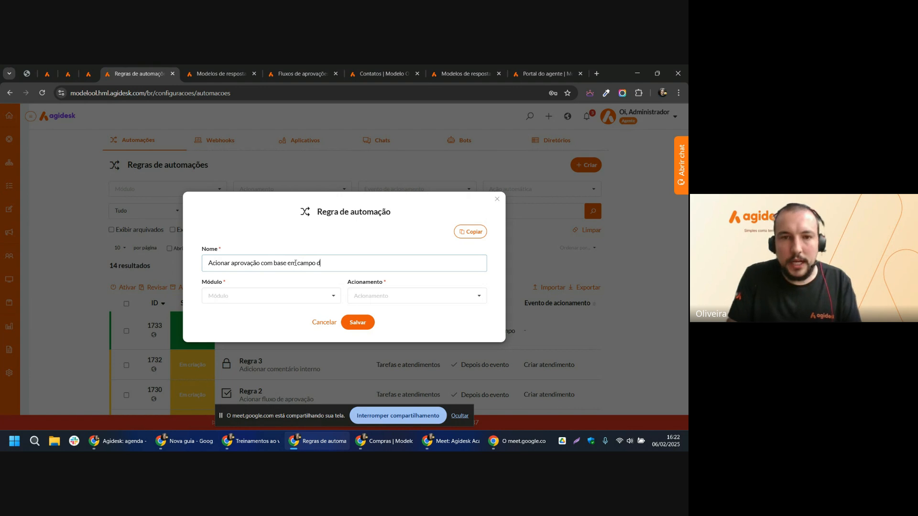
pyautogui.write('e formulário')
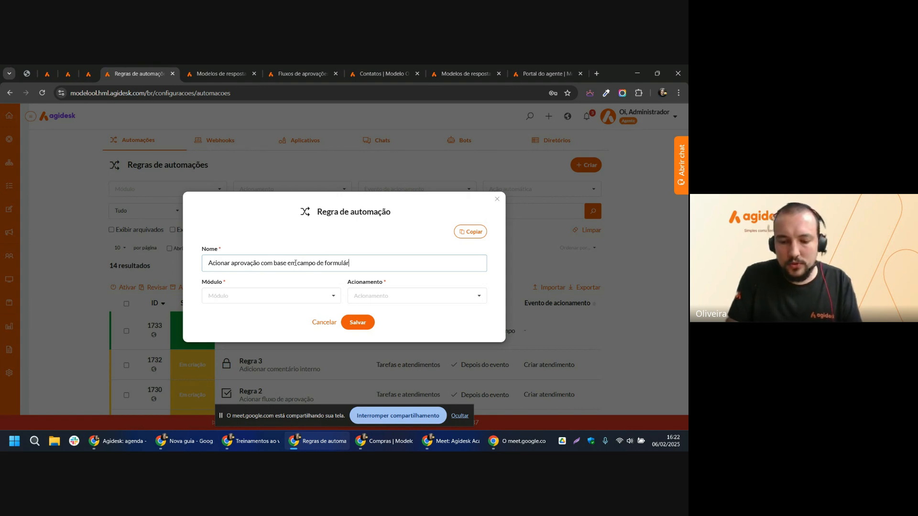
# Set the new rule's module to Tarefas e atendimentos, its trigger to Depois do evento and the trigger event to Criar atendimento.
pyautogui.click(253, 294)
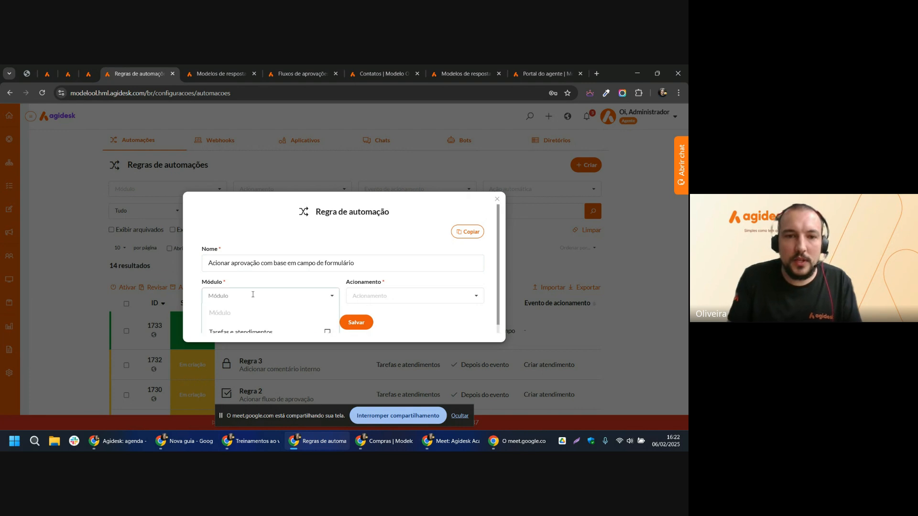
pyautogui.click(260, 315)
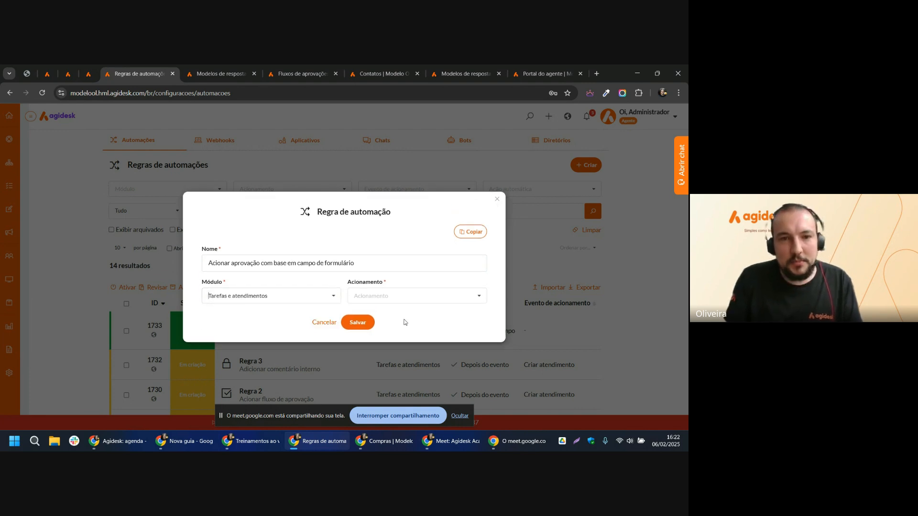
pyautogui.click(455, 294)
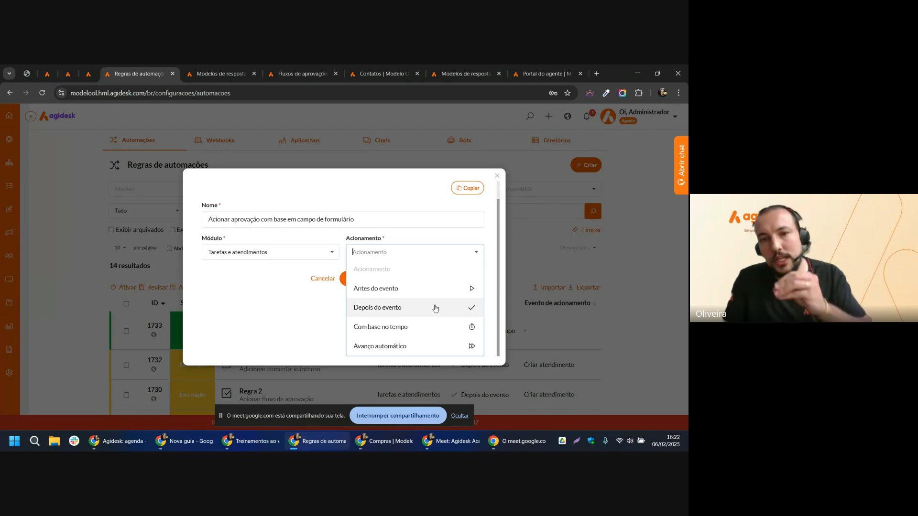
pyautogui.click(435, 308)
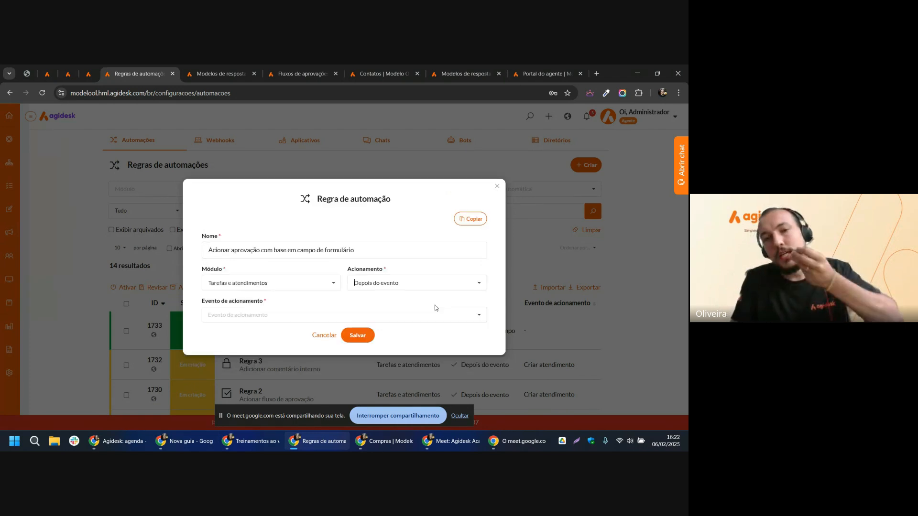
pyautogui.click(367, 315)
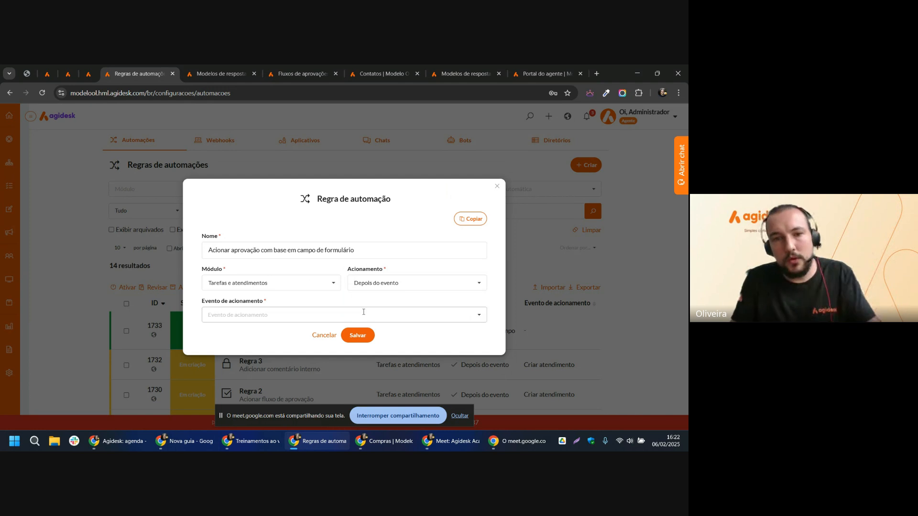
pyautogui.write('criar')
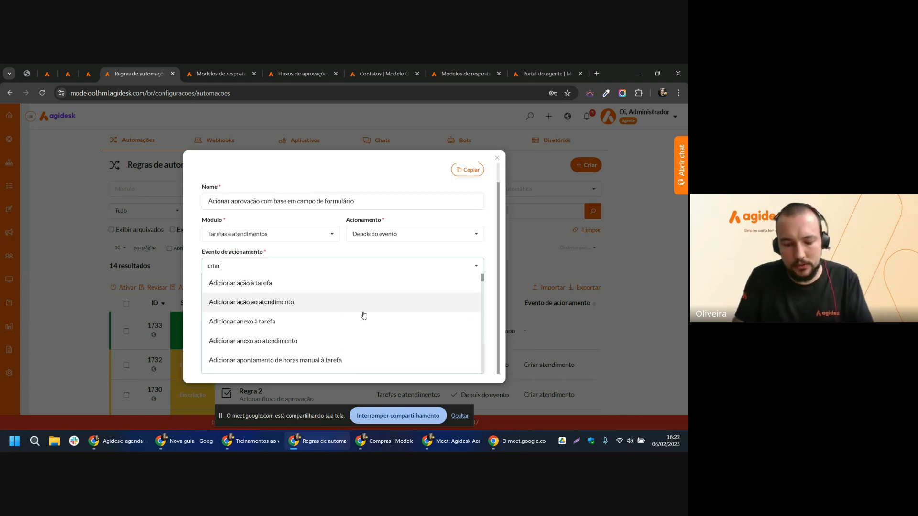
pyautogui.write(' a')
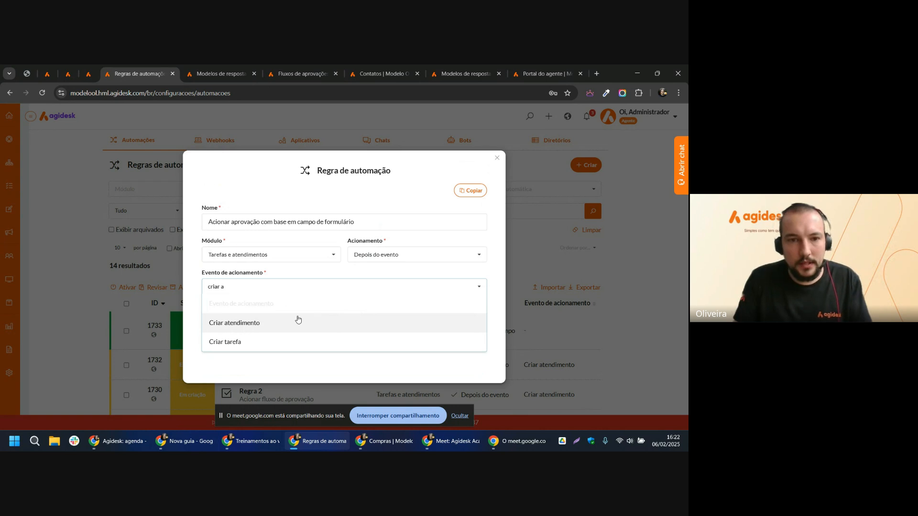
pyautogui.click(297, 320)
pyautogui.click(277, 340)
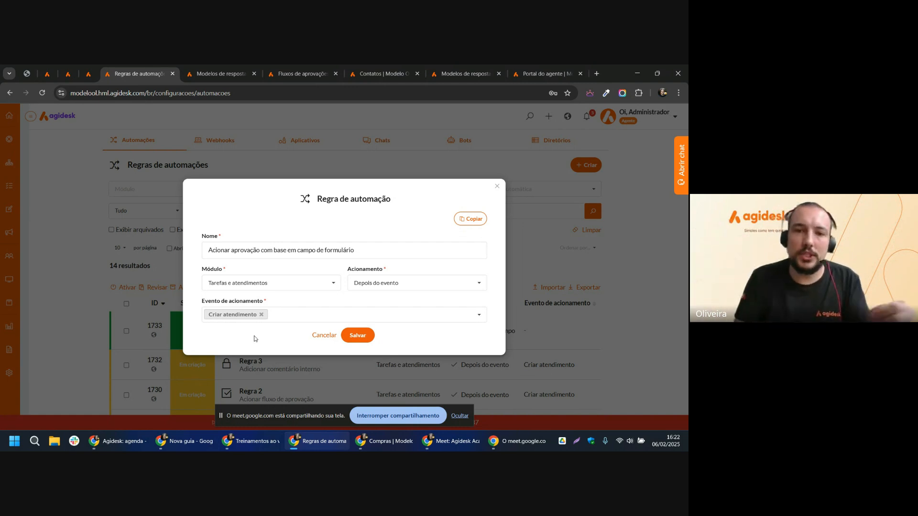
# Save the new approval rule and set its status to Ativa.
pyautogui.click(358, 337)
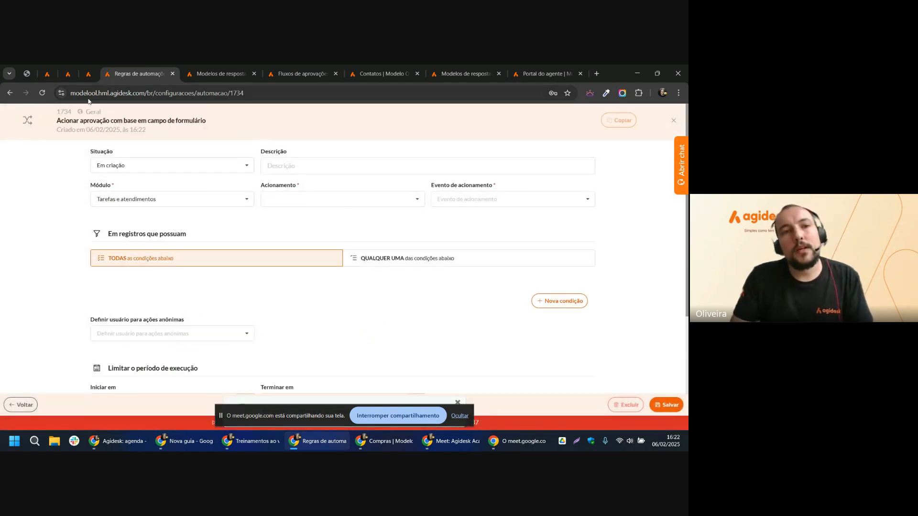
pyautogui.click(137, 165)
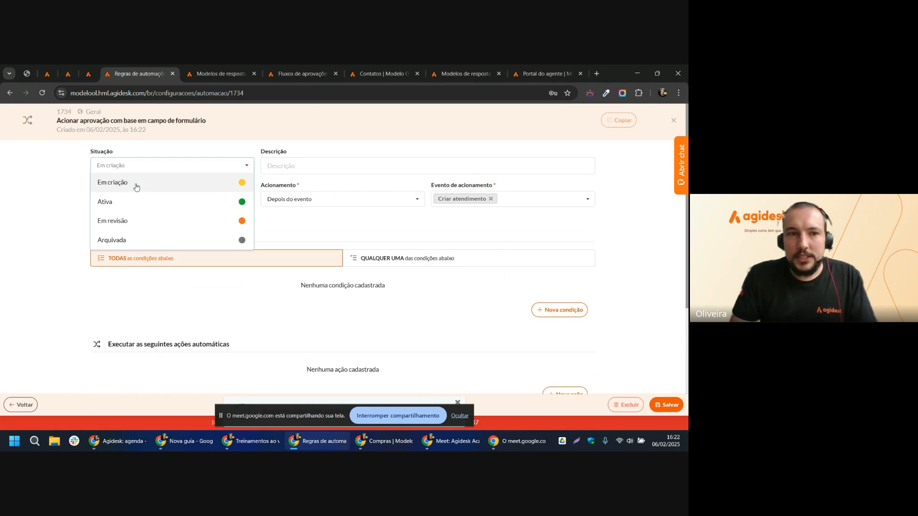
pyautogui.click(130, 201)
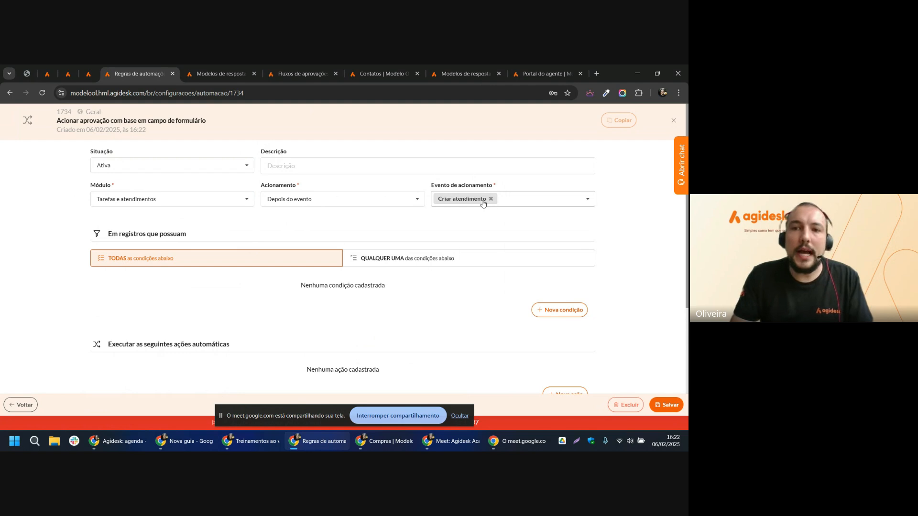
pyautogui.click(508, 199)
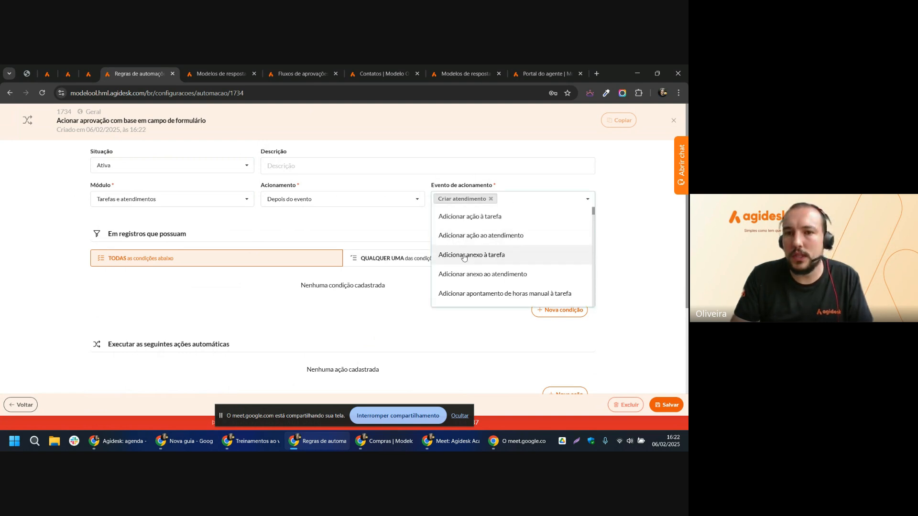
pyautogui.click(464, 258)
pyautogui.click(569, 198)
pyautogui.click(116, 247)
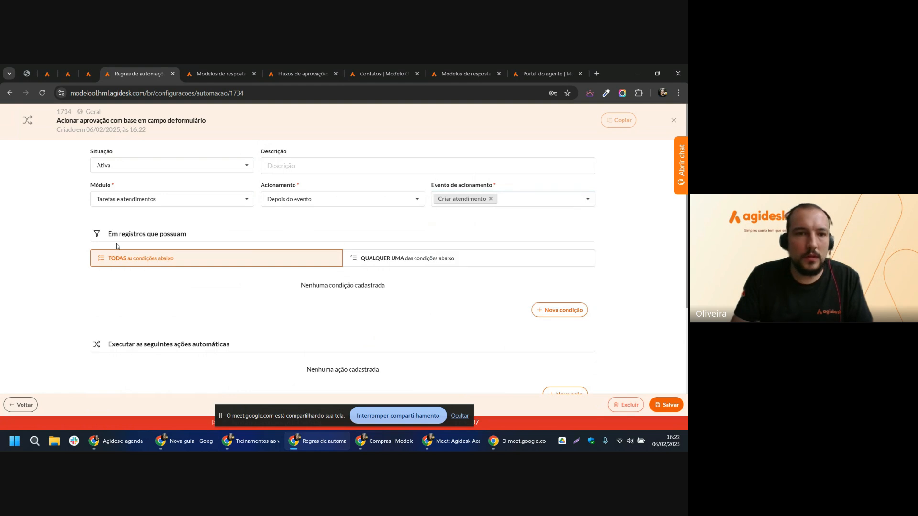
# Start a new trigger condition on Serviço with the criterion É (ou era) (igual).
pyautogui.scroll(-1, 116, 246)
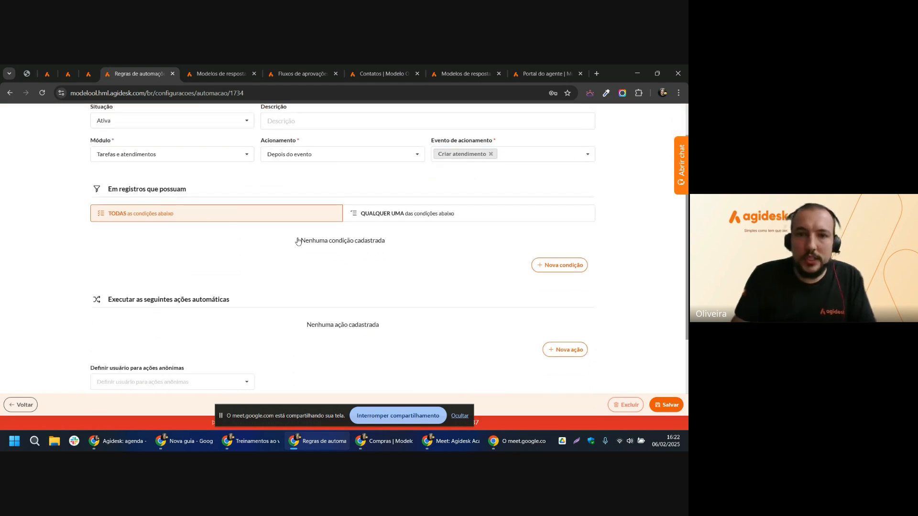
pyautogui.click(562, 266)
pyautogui.click(331, 238)
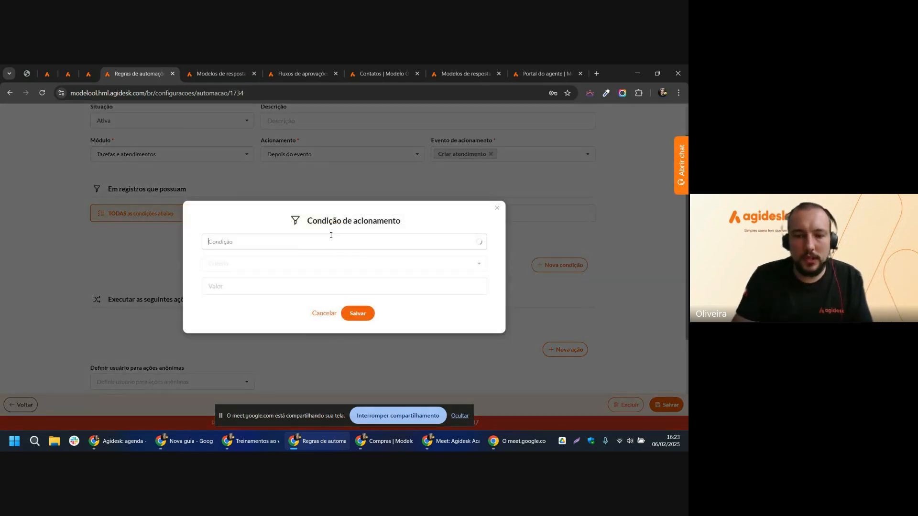
pyautogui.write('serviço')
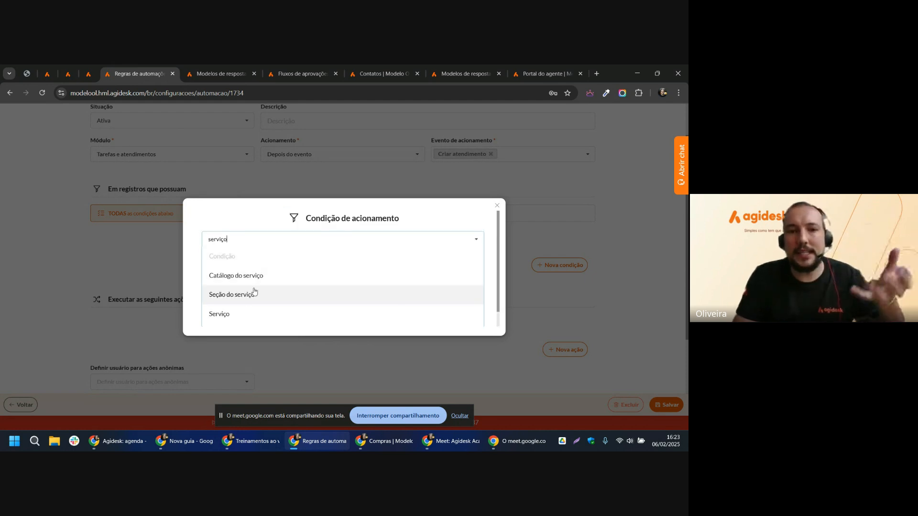
pyautogui.click(247, 312)
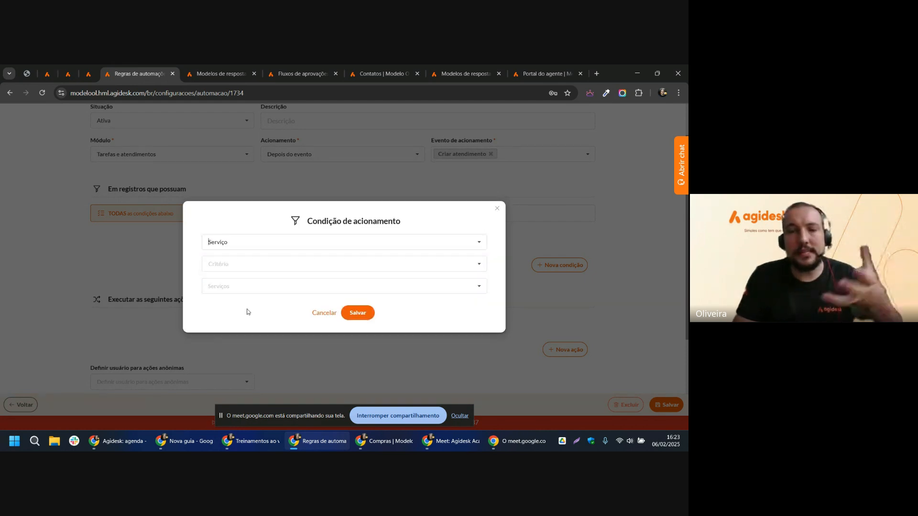
pyautogui.click(260, 264)
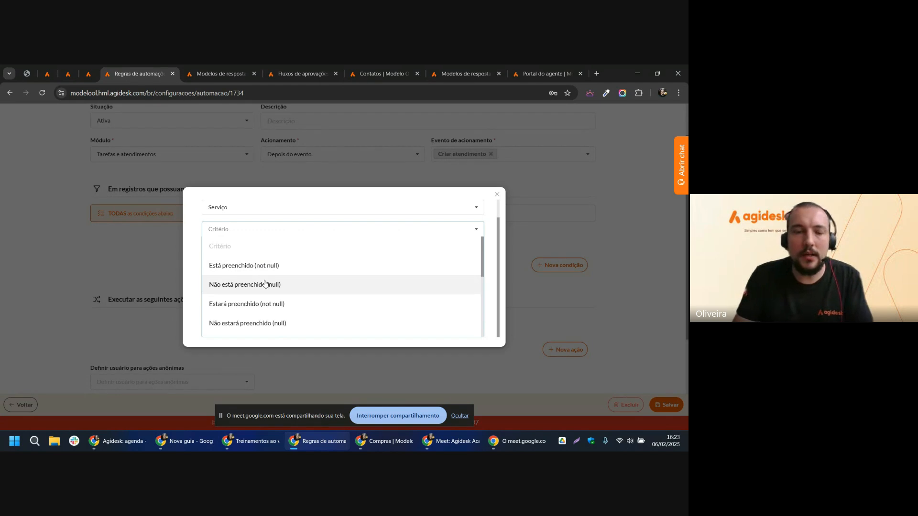
pyautogui.scroll(-2, 263, 286)
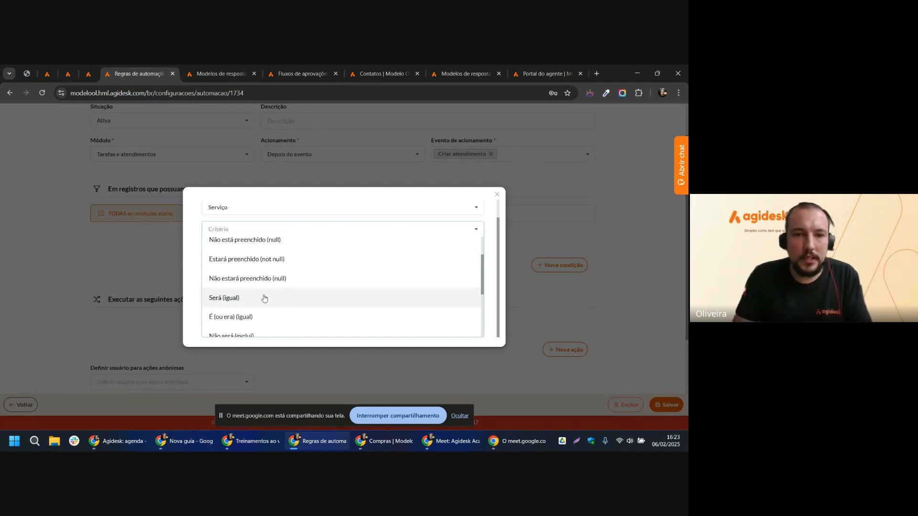
pyautogui.click(252, 311)
# Set the condition's service to Compras > Orçamentação > Solicitar novo orçamento de compra and save the condition.
pyautogui.click(256, 285)
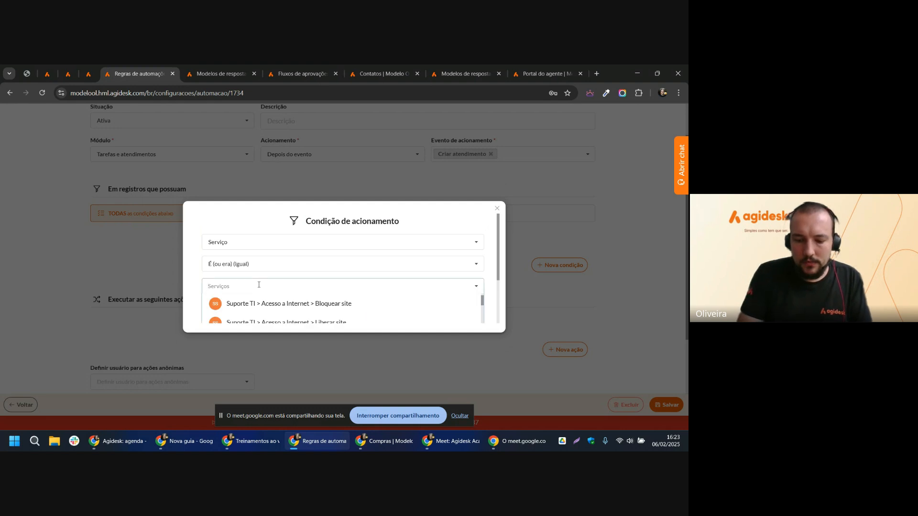
pyautogui.write('orçamen')
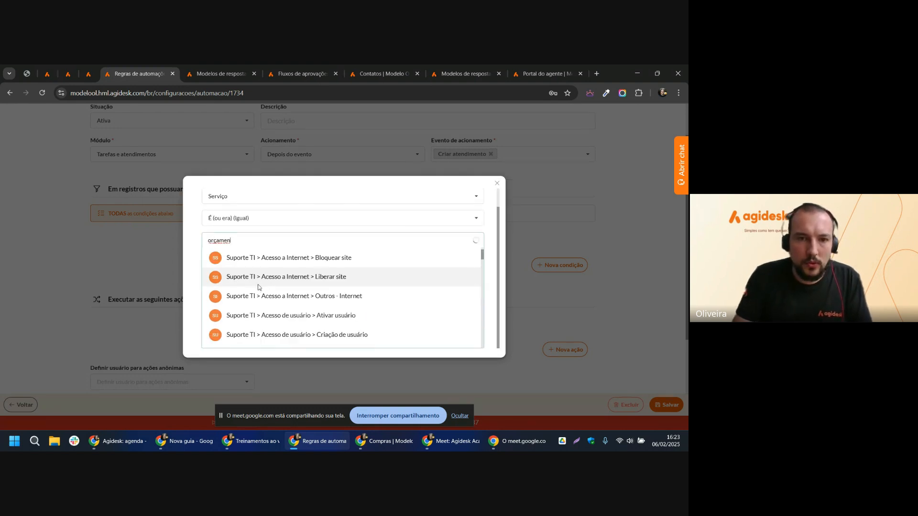
pyautogui.scroll(-1, 296, 311)
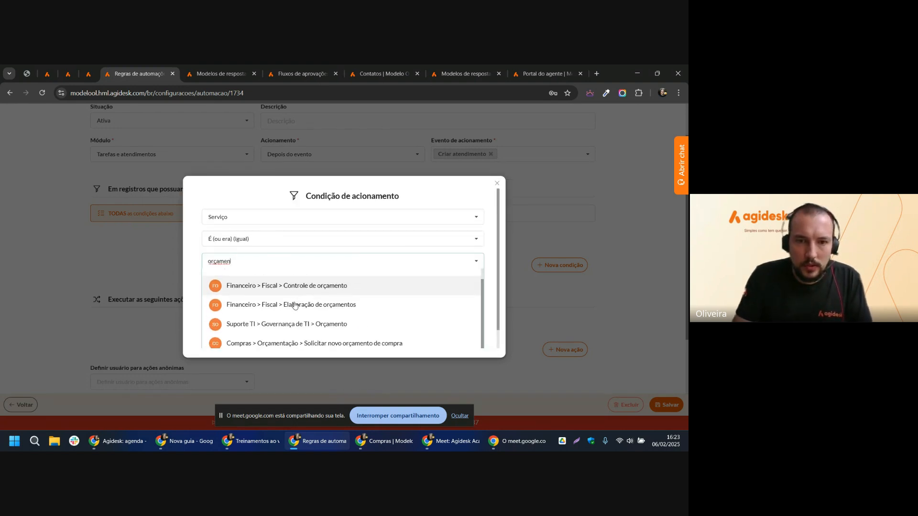
pyautogui.click(338, 343)
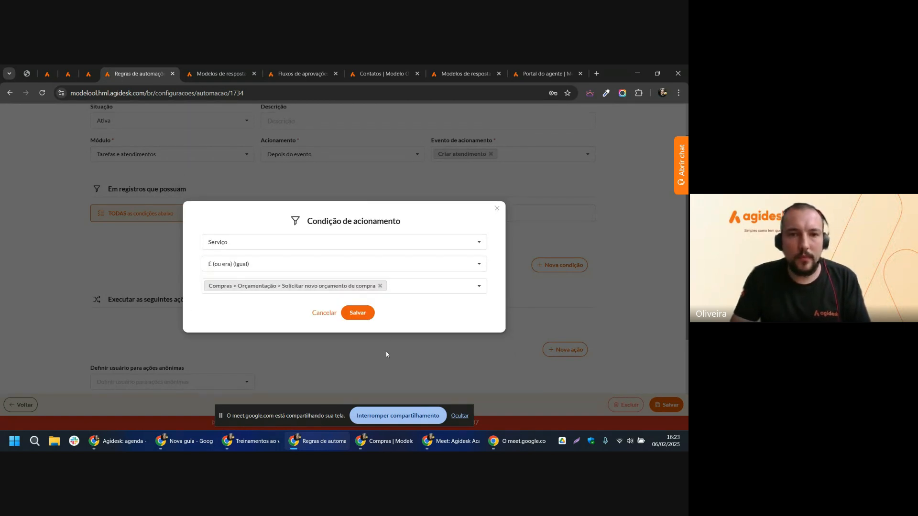
pyautogui.click(371, 314)
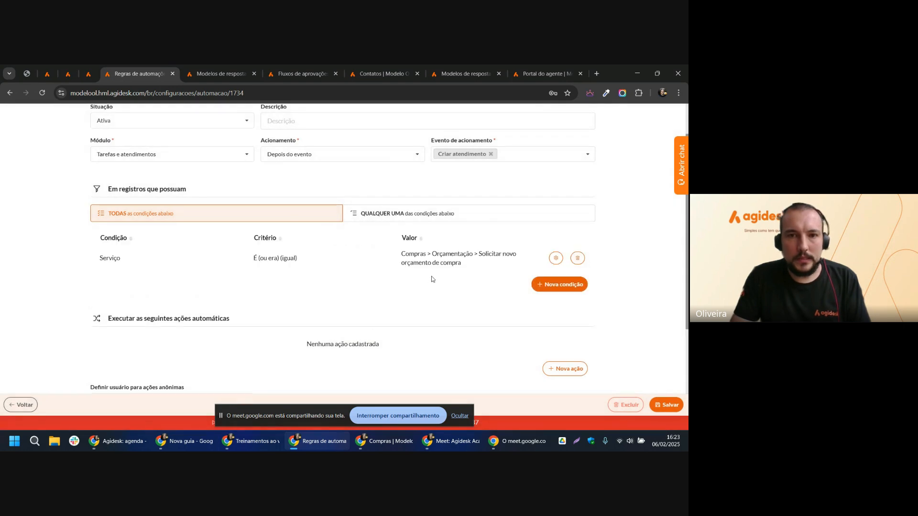
pyautogui.scroll(1, 383, 274)
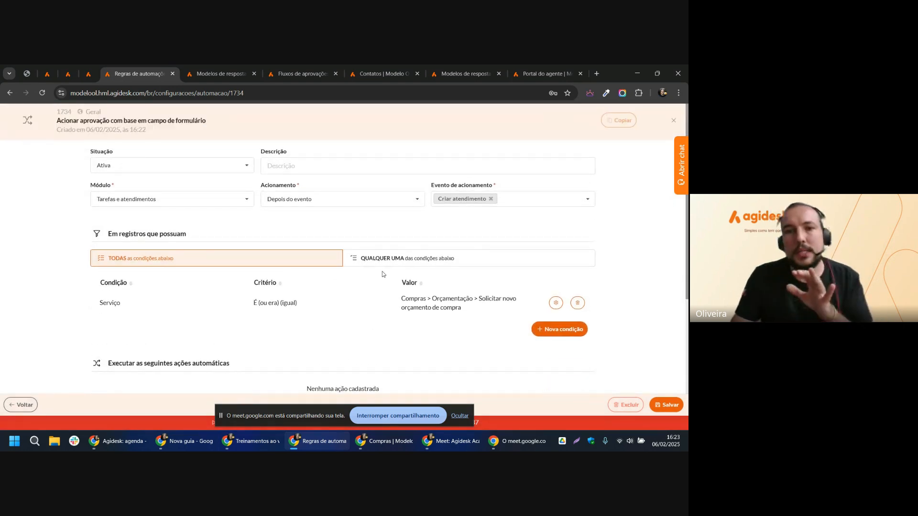
pyautogui.scroll(-1, 383, 274)
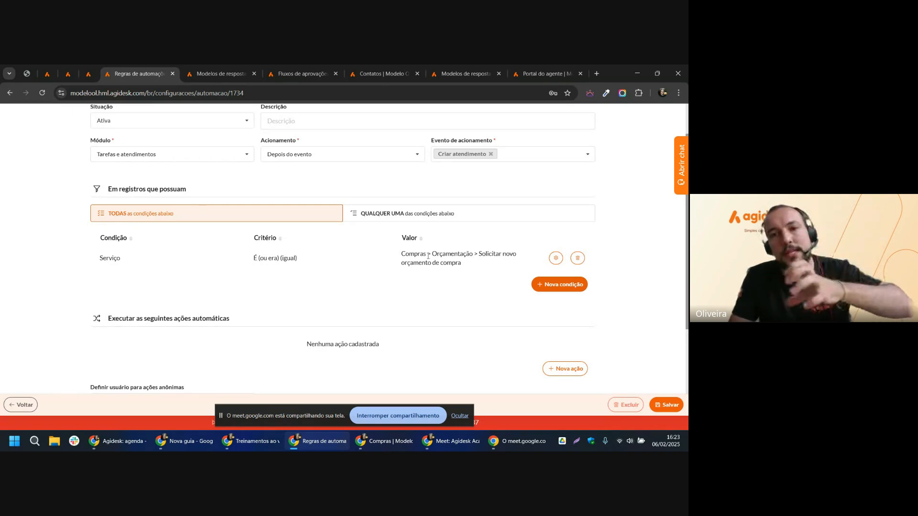
pyautogui.moveTo(311, 344); pyautogui.dragTo(390, 347)
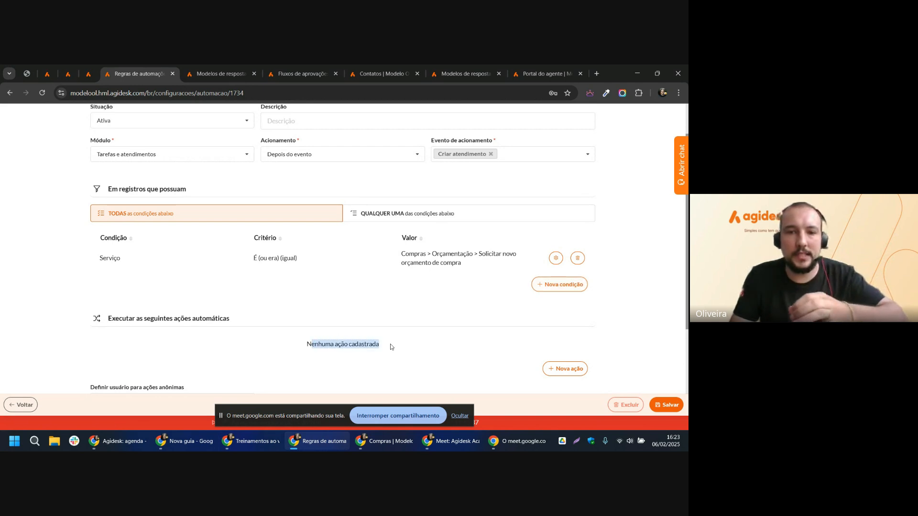
pyautogui.click(390, 347)
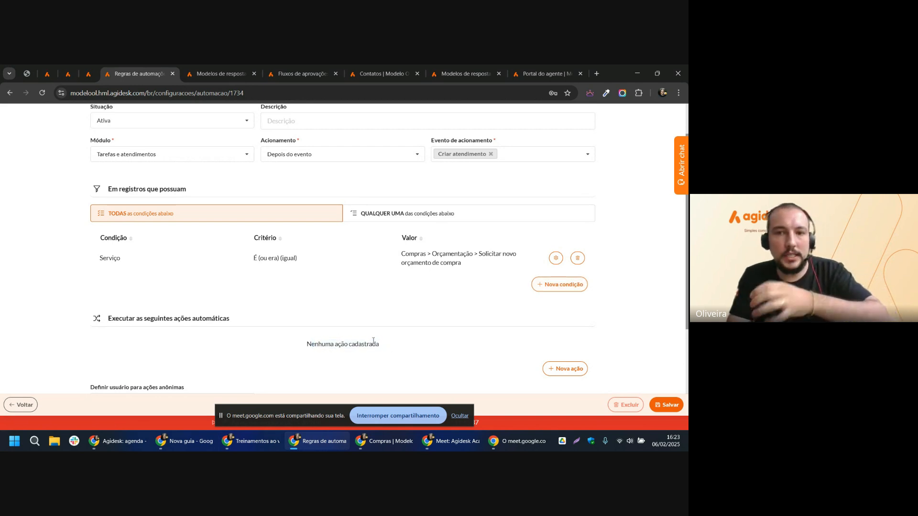
# Start a second condition on the Campo adicional "O orçamento tem valor potencial acima de 5.000 reais?" of the Solicitar novo orçamento de compra service.
pyautogui.click(546, 282)
pyautogui.click(268, 247)
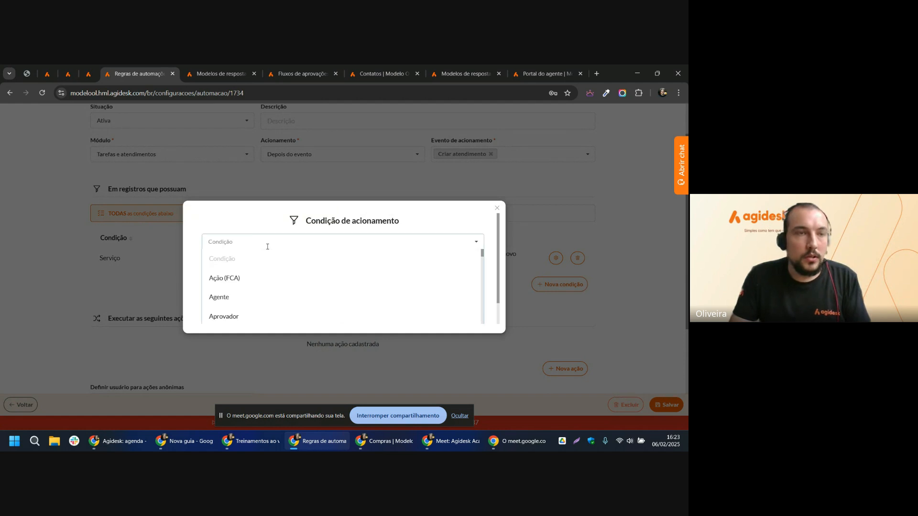
pyautogui.write('campo')
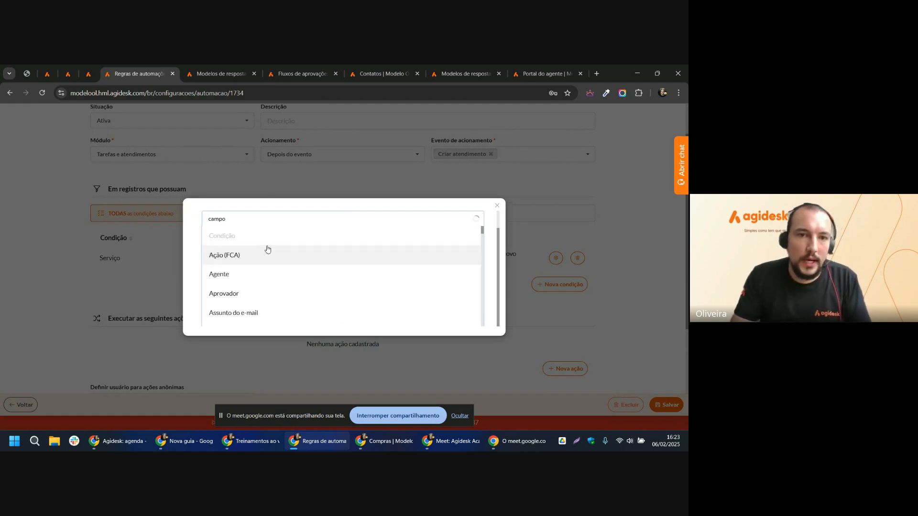
pyautogui.click(251, 273)
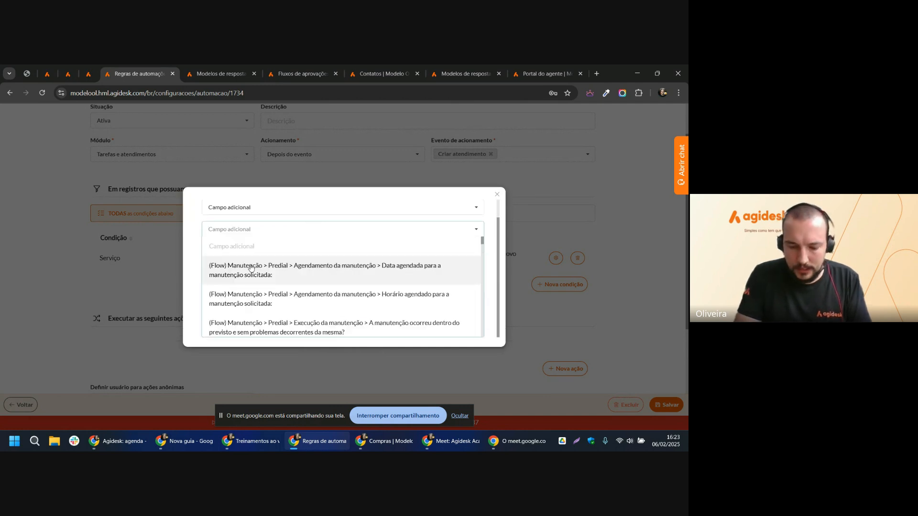
pyautogui.write('valor')
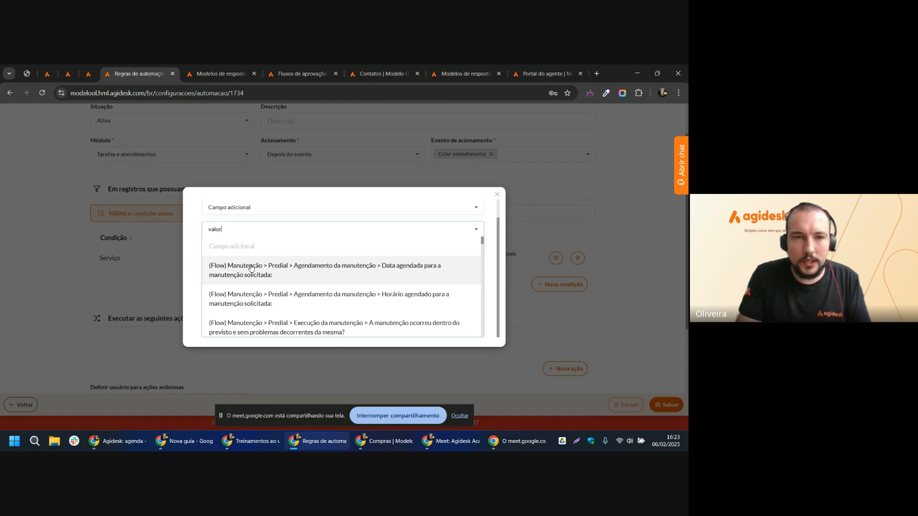
pyautogui.scroll(-3, 430, 316)
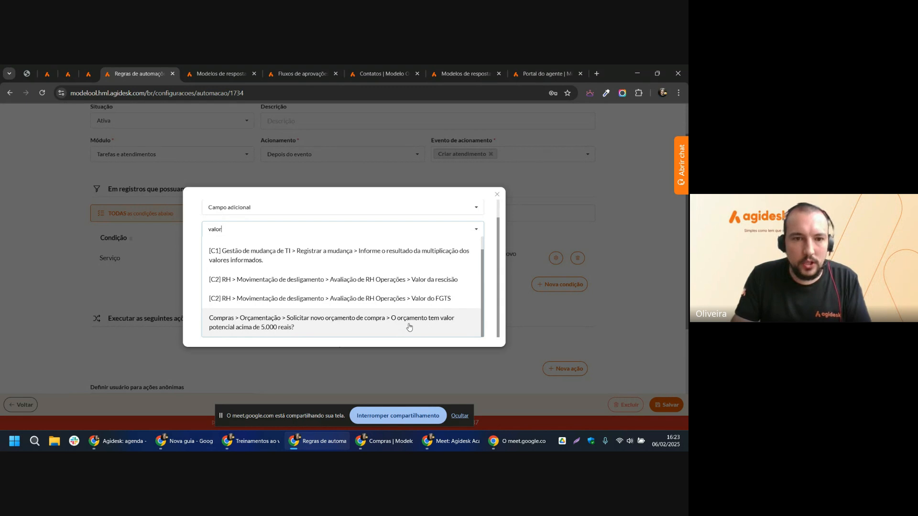
pyautogui.click(409, 327)
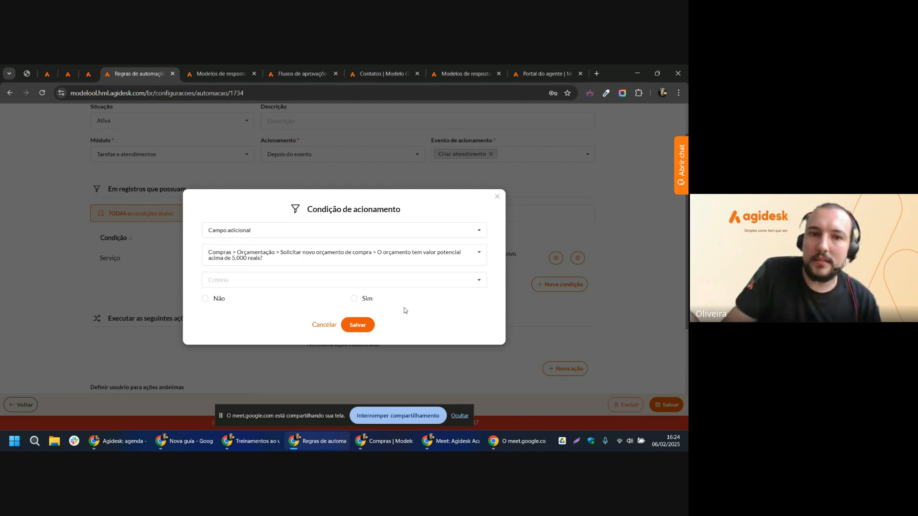
# Set the additional-field condition's criterion to É (ou era) (igual) with the answer Sim, and save it.
pyautogui.click(287, 281)
pyautogui.scroll(-2, 292, 305)
pyautogui.click(242, 328)
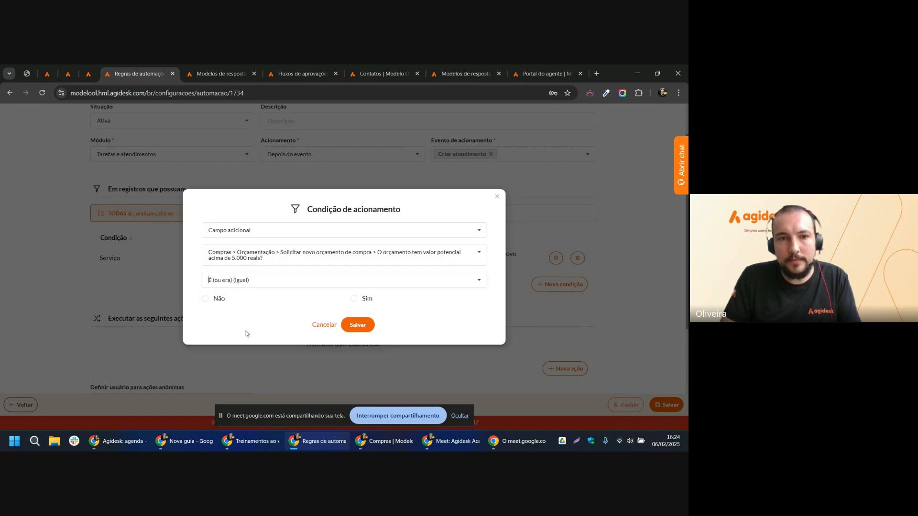
pyautogui.click(354, 299)
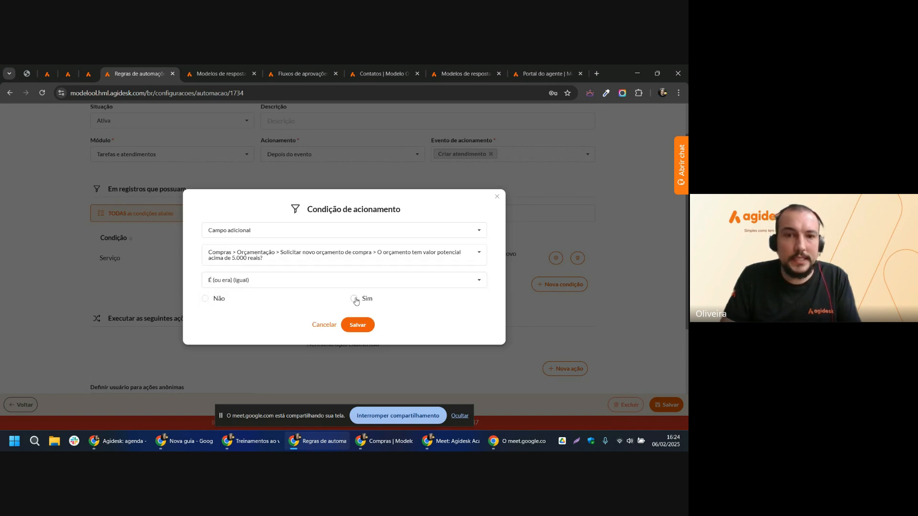
pyautogui.click(365, 331)
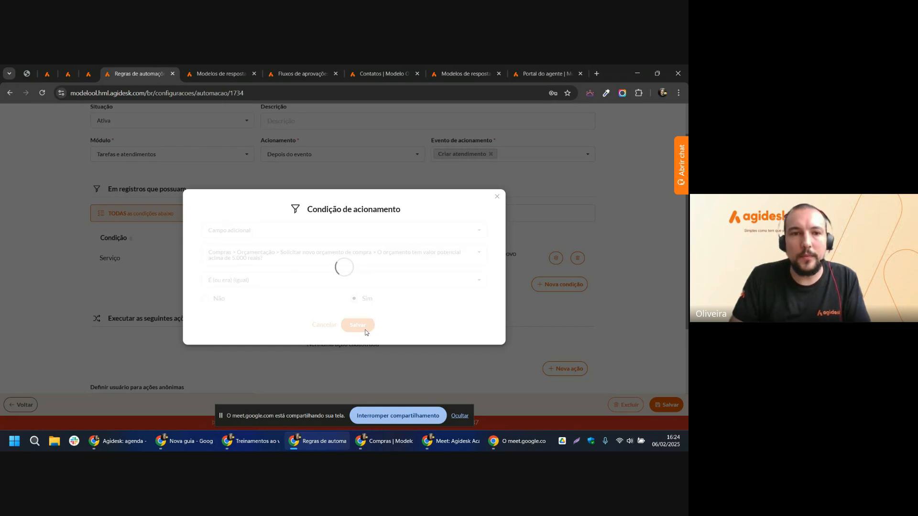
# Add the automatic action Acionar fluxo de aprovação with the flow Aprovação do gestor imediato do solicitante, and save it.
pyautogui.scroll(-2, 437, 250)
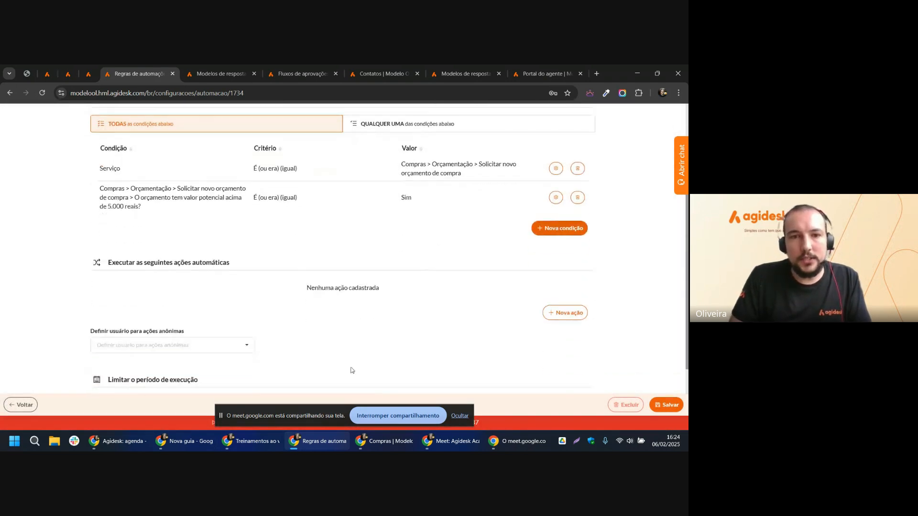
pyautogui.click(565, 313)
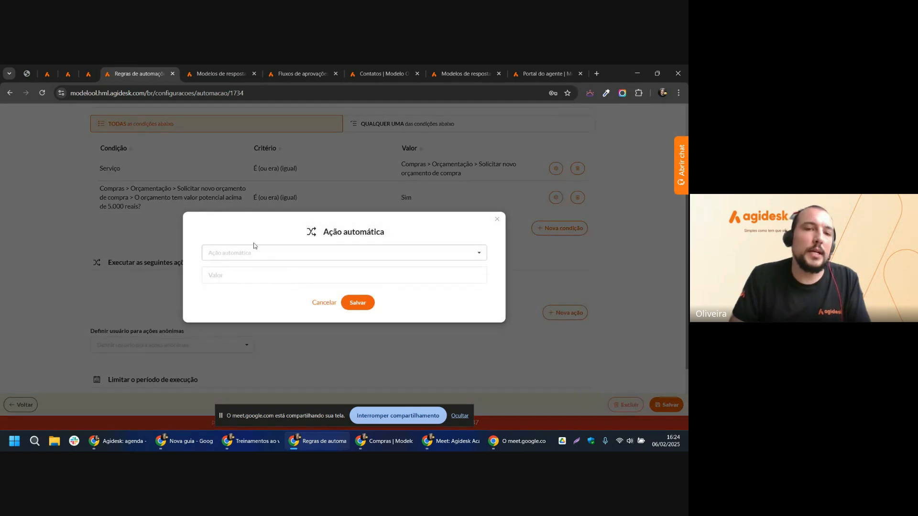
pyautogui.click(255, 252)
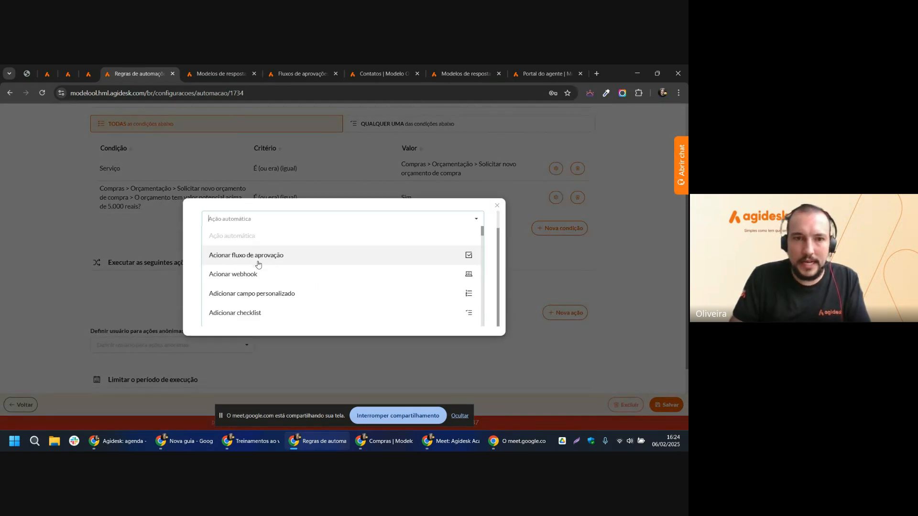
pyautogui.click(258, 263)
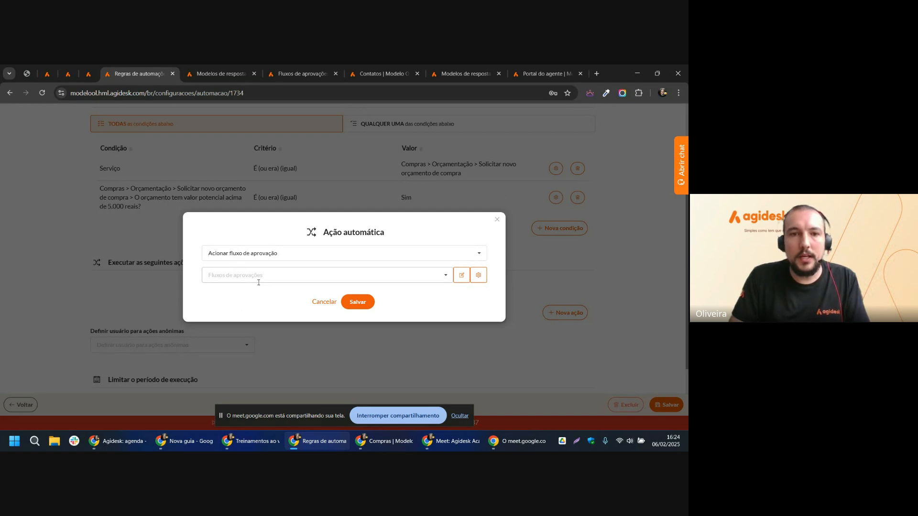
pyautogui.click(258, 281)
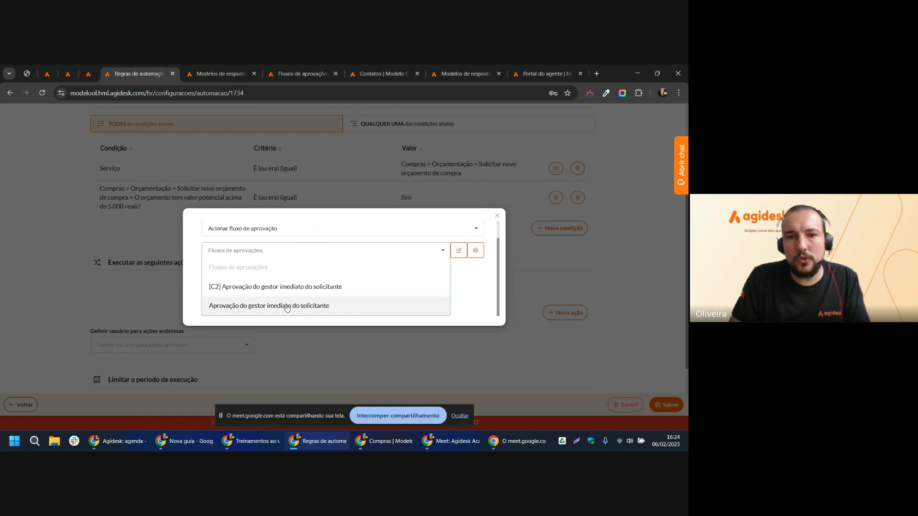
pyautogui.click(289, 307)
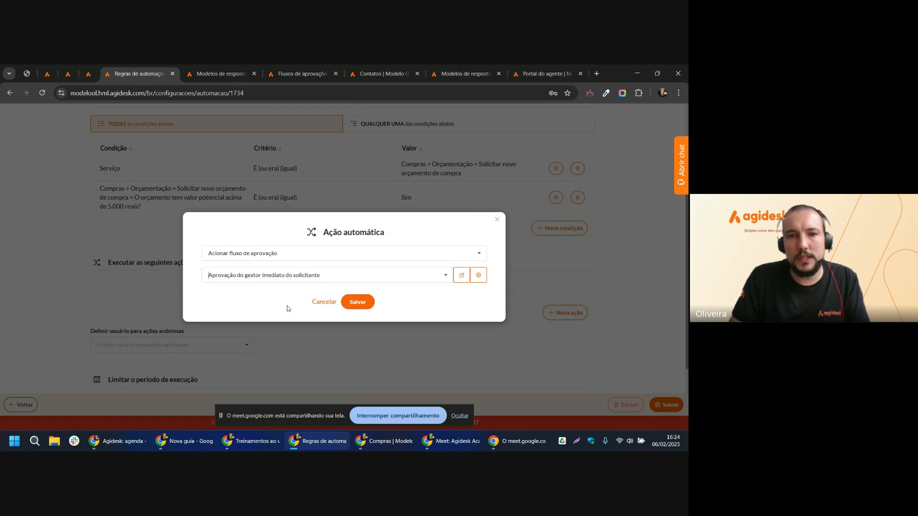
pyautogui.click(356, 302)
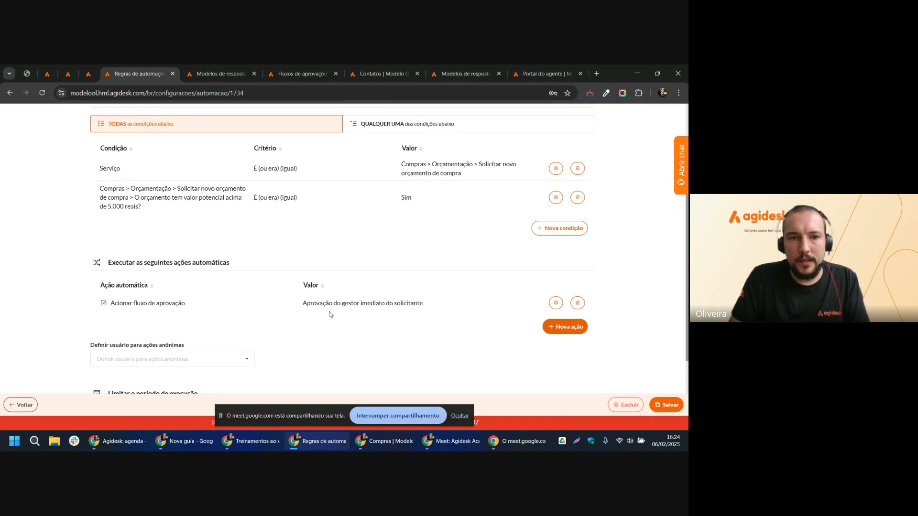
# Set the rule's user for anonymous actions to Automações.
pyautogui.scroll(-1, 236, 262)
pyautogui.click(198, 318)
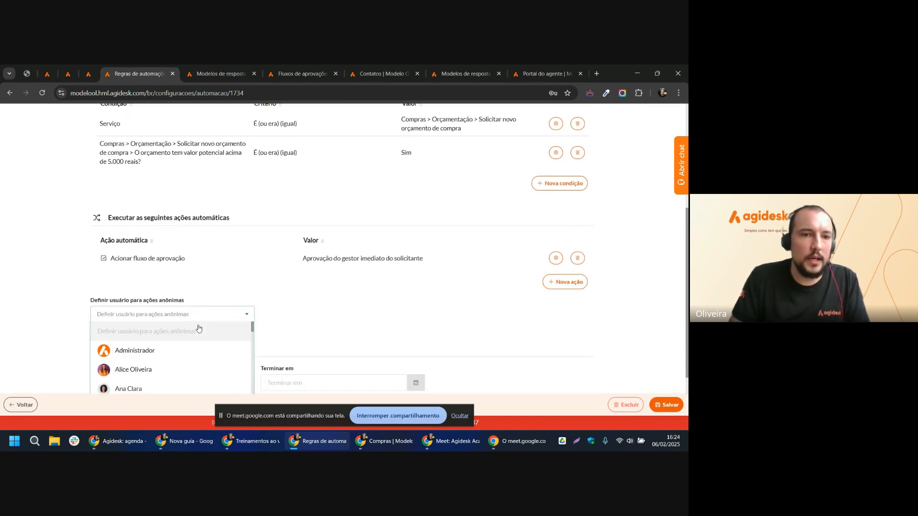
pyautogui.scroll(-2, 198, 330)
pyautogui.scroll(-1, 301, 297)
pyautogui.scroll(-2, 163, 335)
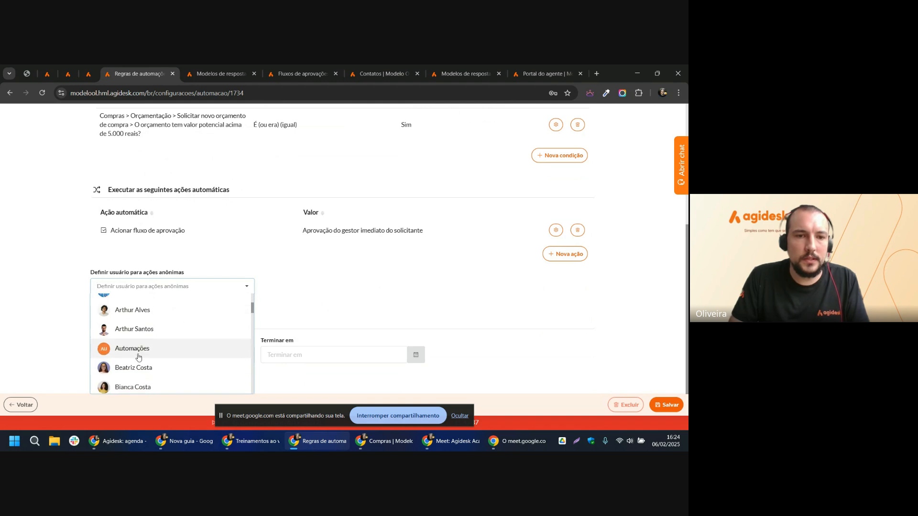
pyautogui.click(138, 357)
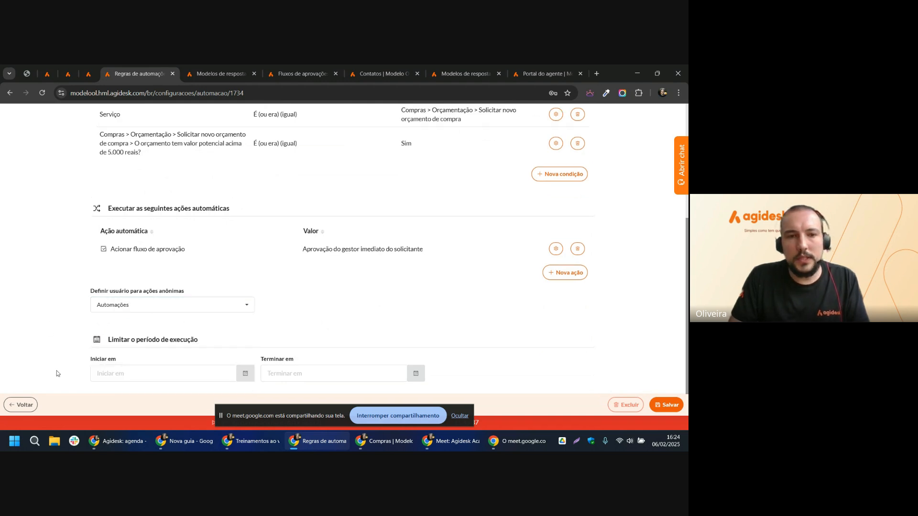
# Save the form-field approval rule and return to the list of automation rules.
pyautogui.moveTo(119, 340); pyautogui.dragTo(190, 341)
pyautogui.click(192, 342)
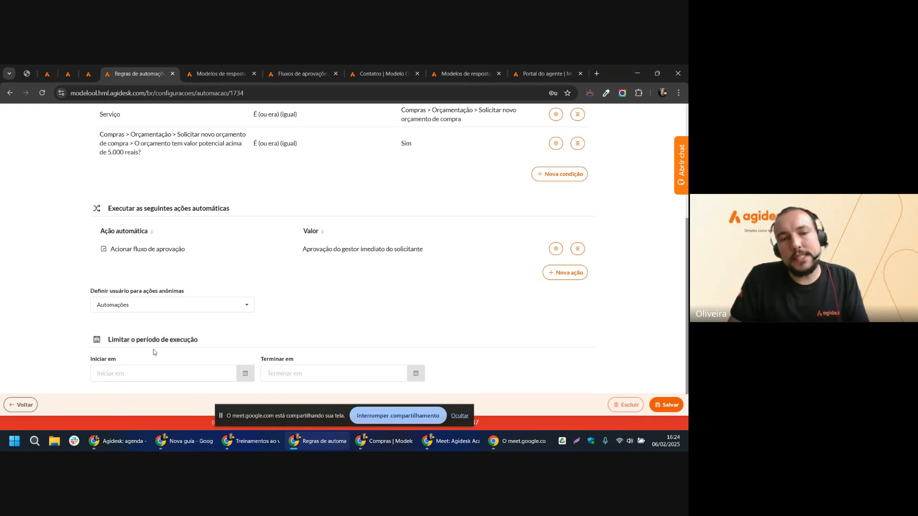
pyautogui.scroll(4, 461, 316)
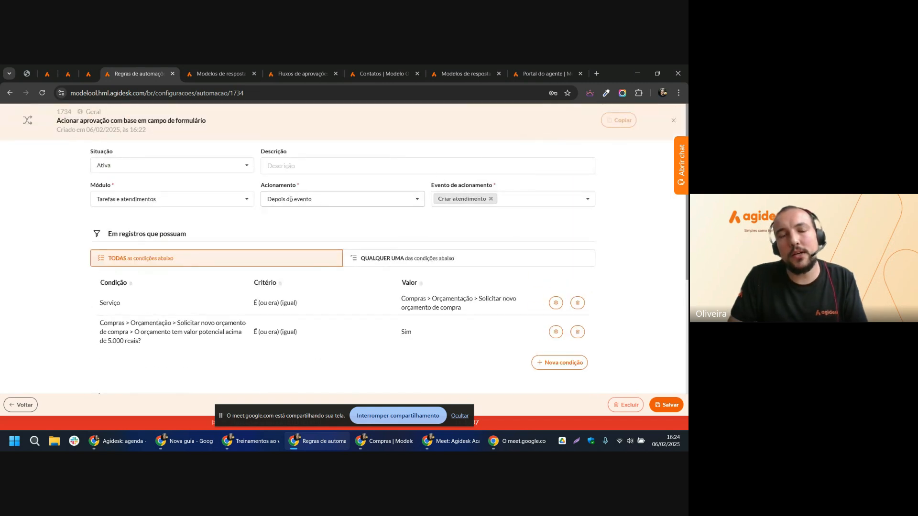
pyautogui.scroll(-4, 291, 199)
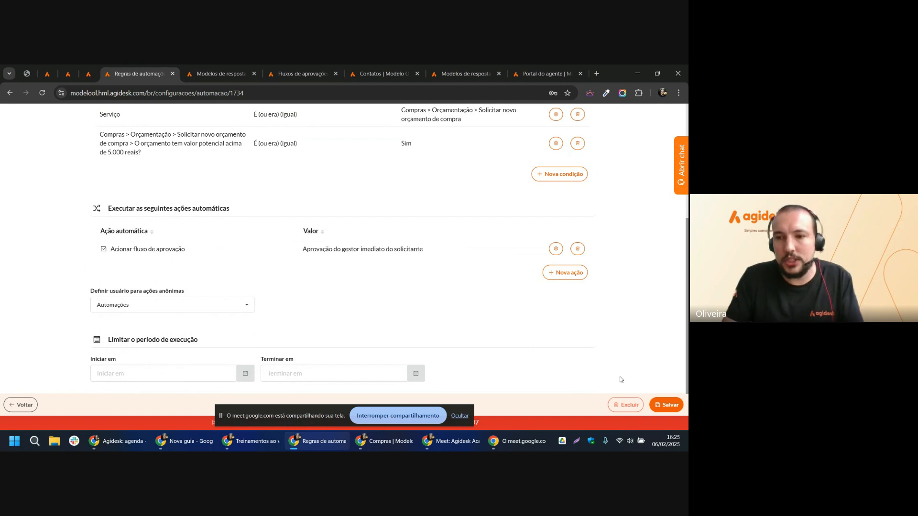
pyautogui.click(665, 404)
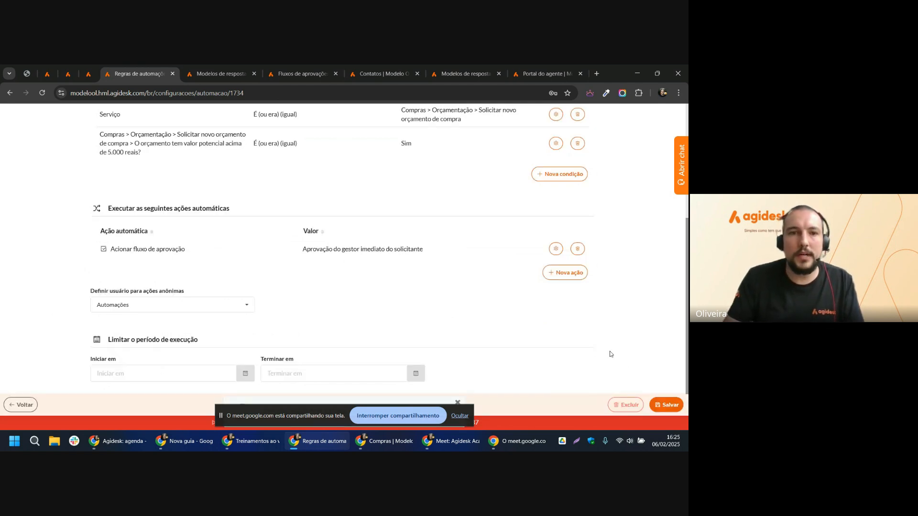
pyautogui.scroll(5, 565, 310)
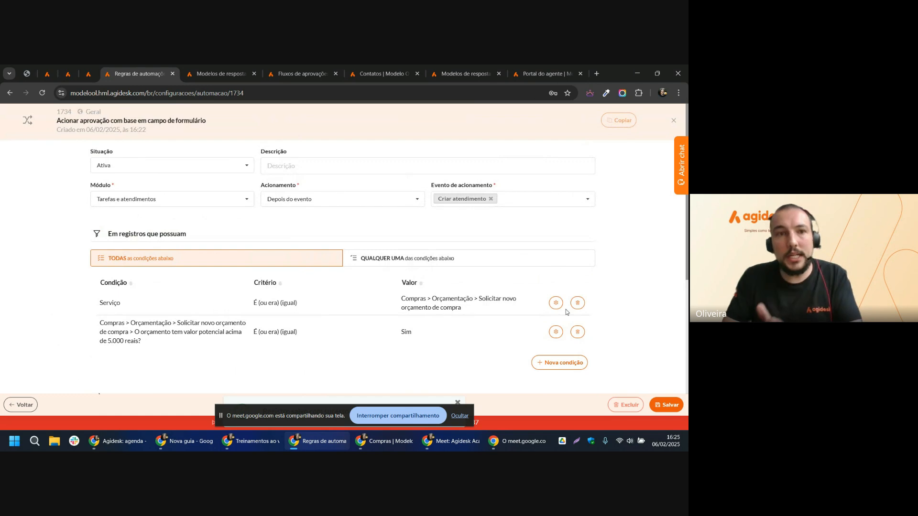
pyautogui.click(22, 404)
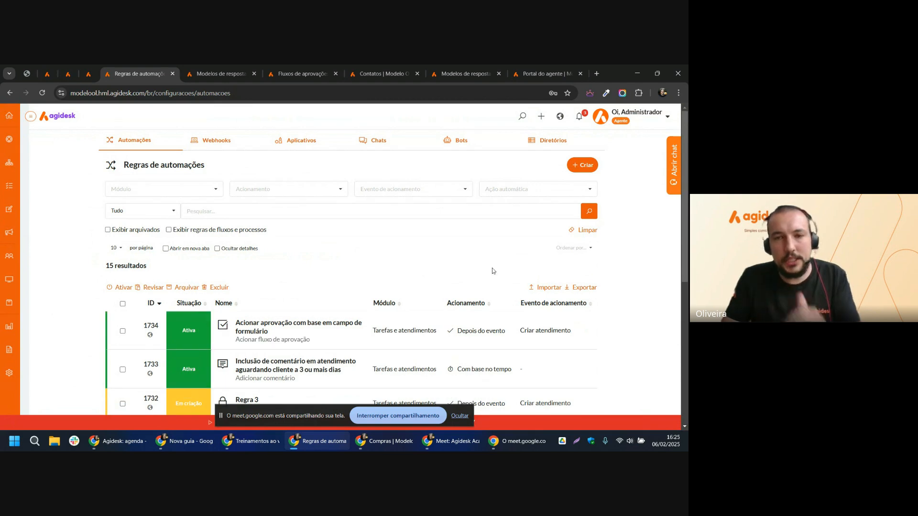
# Start a new automation rule named "Incluir comentário interno ao abrir serviço de orçamento".
pyautogui.click(588, 165)
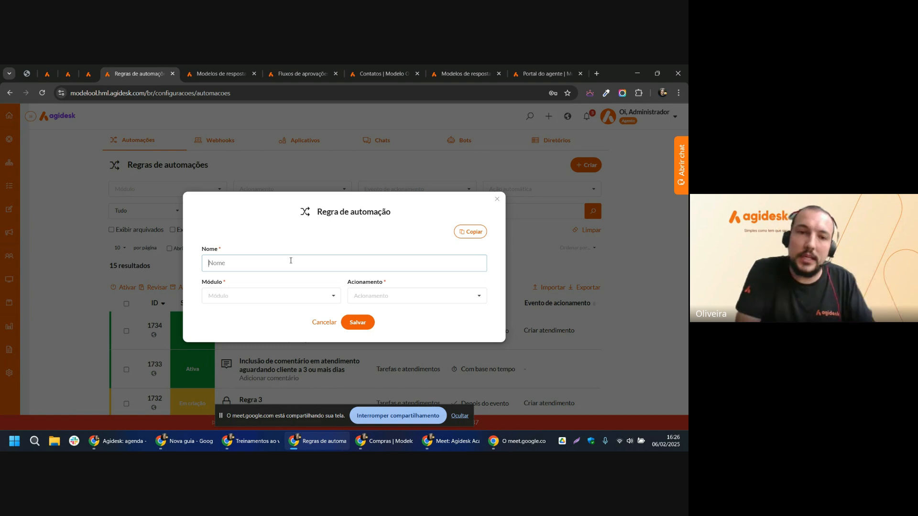
pyautogui.write('I')
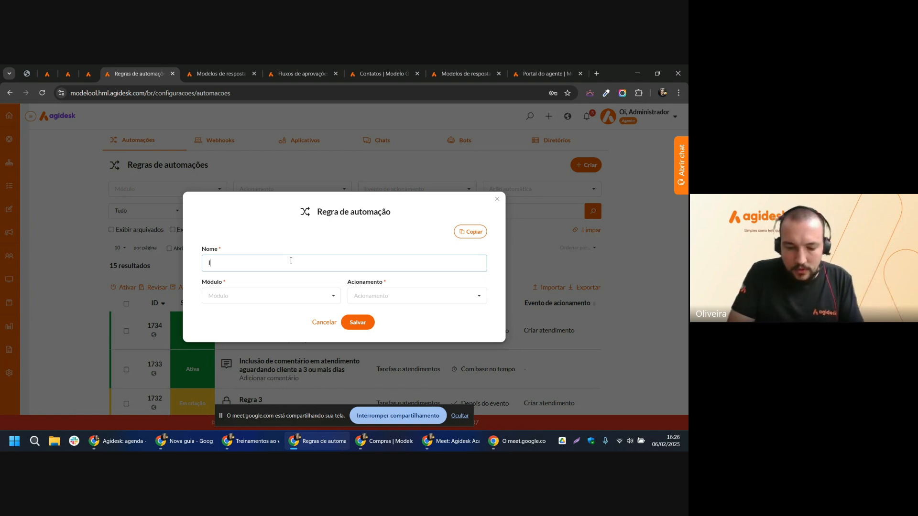
pyautogui.write('ncluir coment')
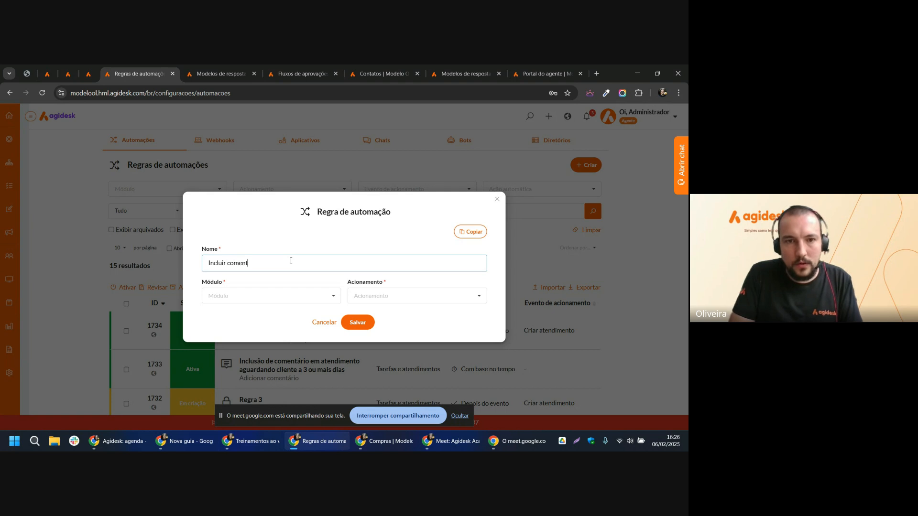
pyautogui.write('ário interno ao abrir')
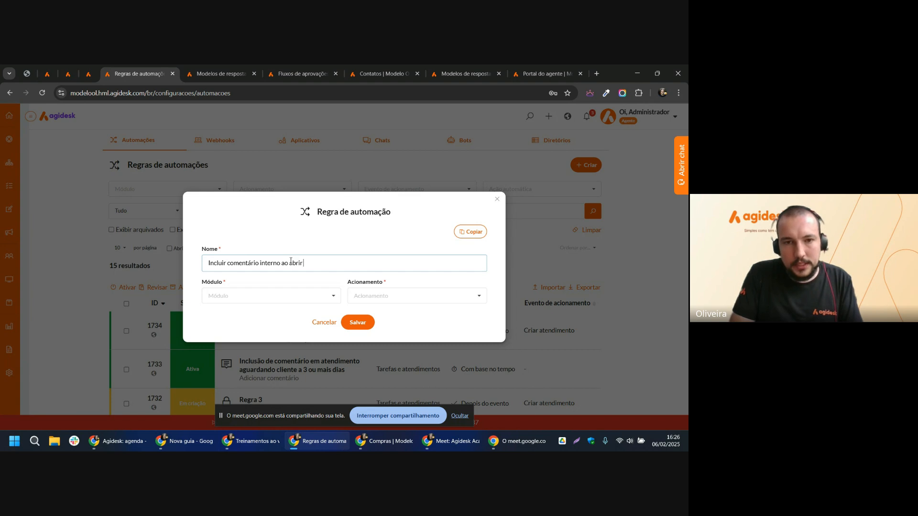
pyautogui.write(' serviço de or')
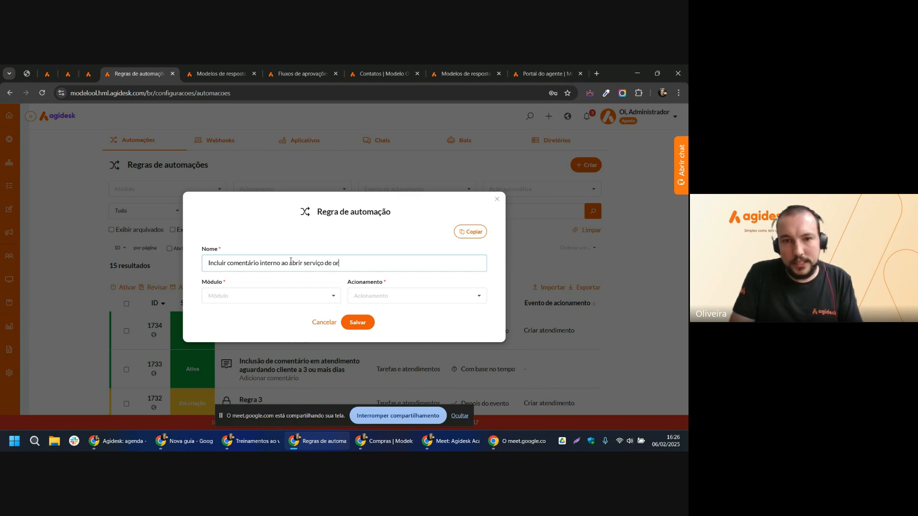
pyautogui.write('çamento')
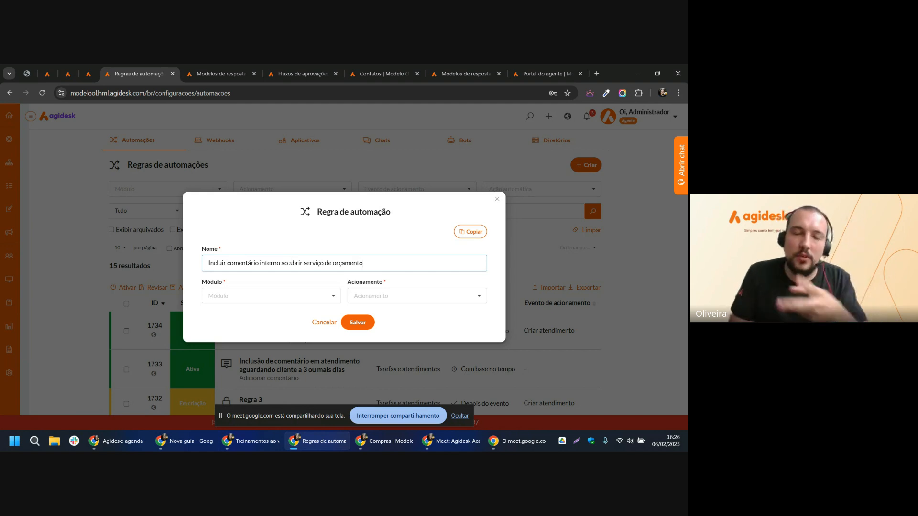
pyautogui.click(311, 243)
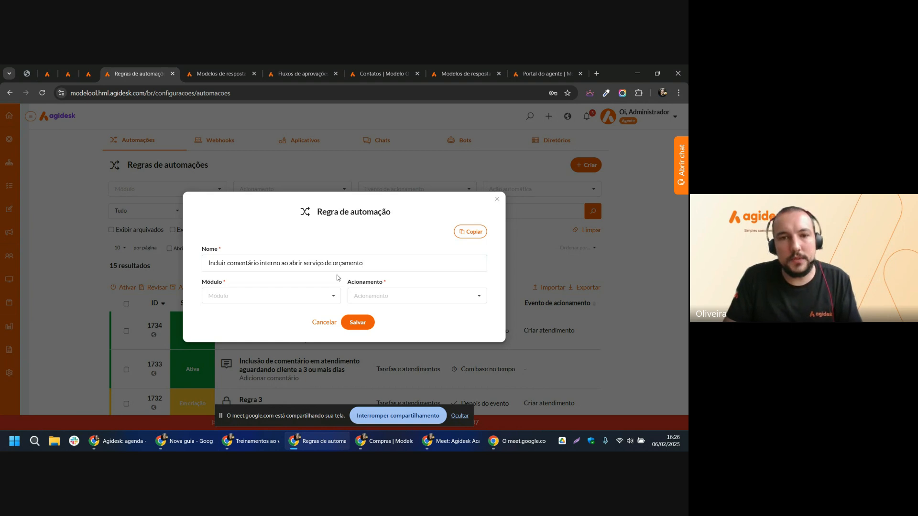
# Set the new rule's module to Tarefas e atendimentos and its trigger timing to Depois do evento.
pyautogui.click(302, 302)
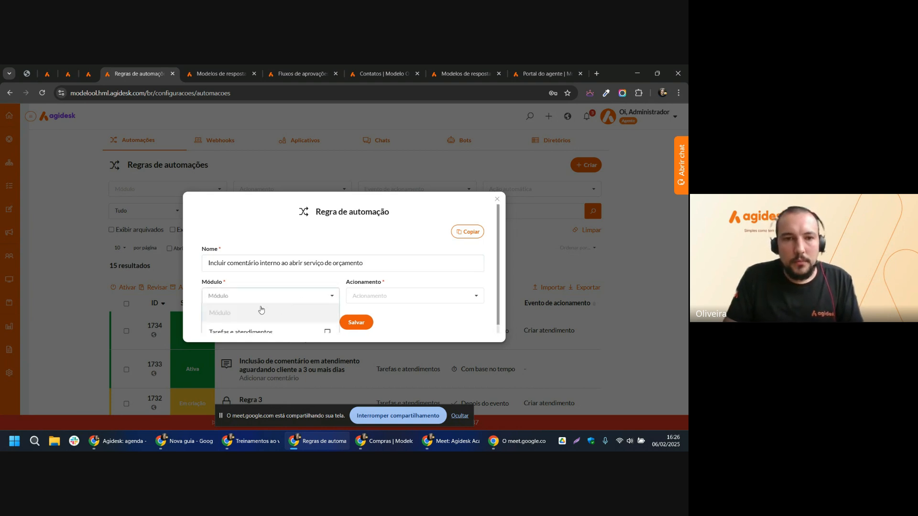
pyautogui.click(260, 318)
pyautogui.click(413, 290)
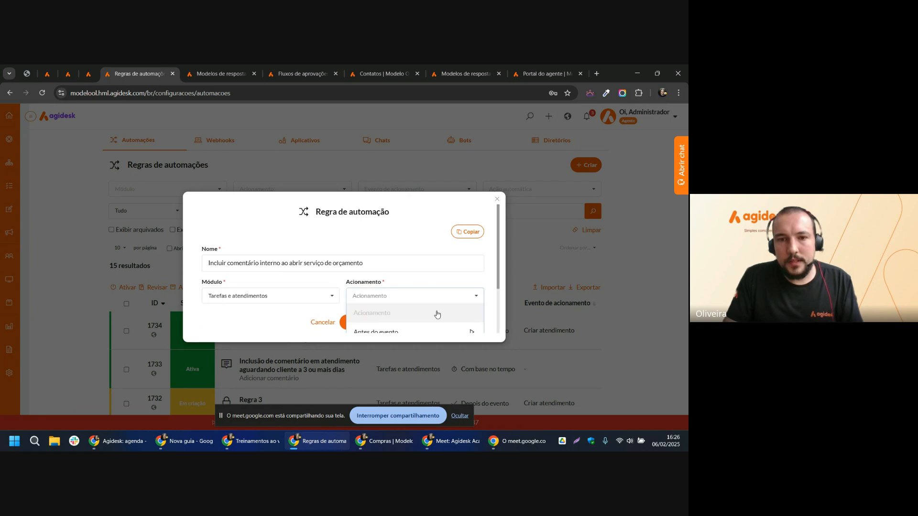
pyautogui.click(391, 307)
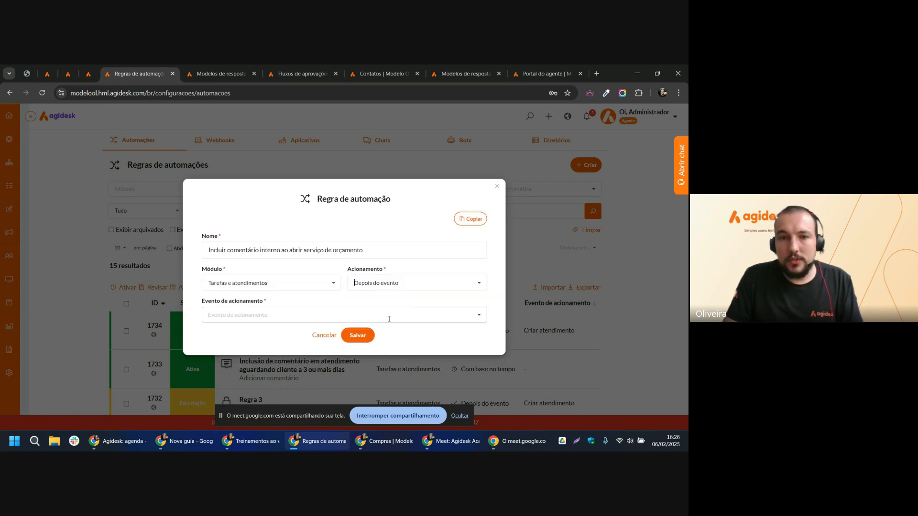
# Choose Criar atendimento as the rule's trigger event and save the new rule.
pyautogui.click(267, 315)
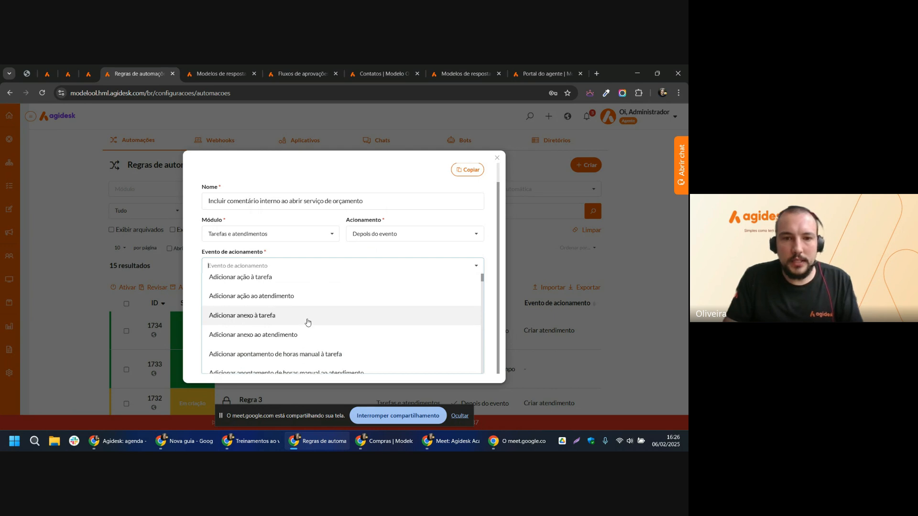
pyautogui.scroll(-2, 308, 323)
pyautogui.scroll(-5, 308, 323)
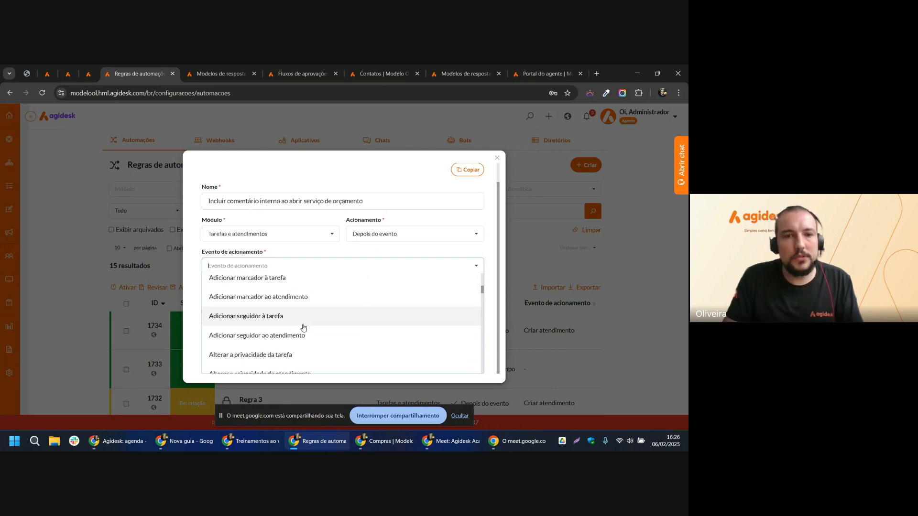
pyautogui.scroll(6, 302, 323)
pyautogui.scroll(2, 303, 323)
pyautogui.write('c')
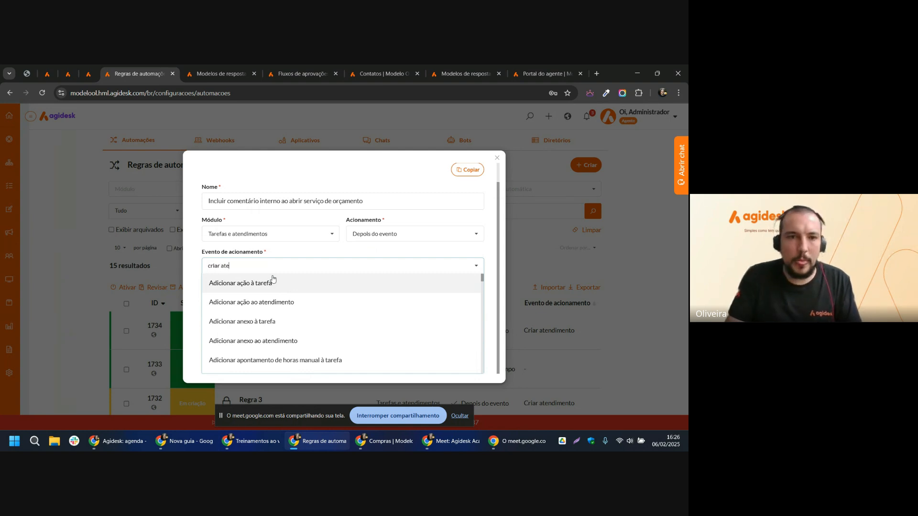
pyautogui.write('riar ate')
pyautogui.click(263, 315)
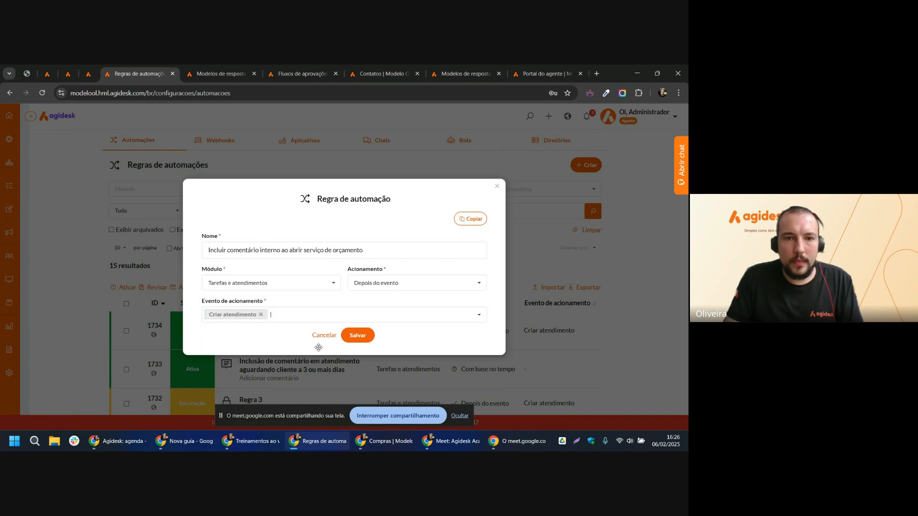
pyautogui.click(366, 339)
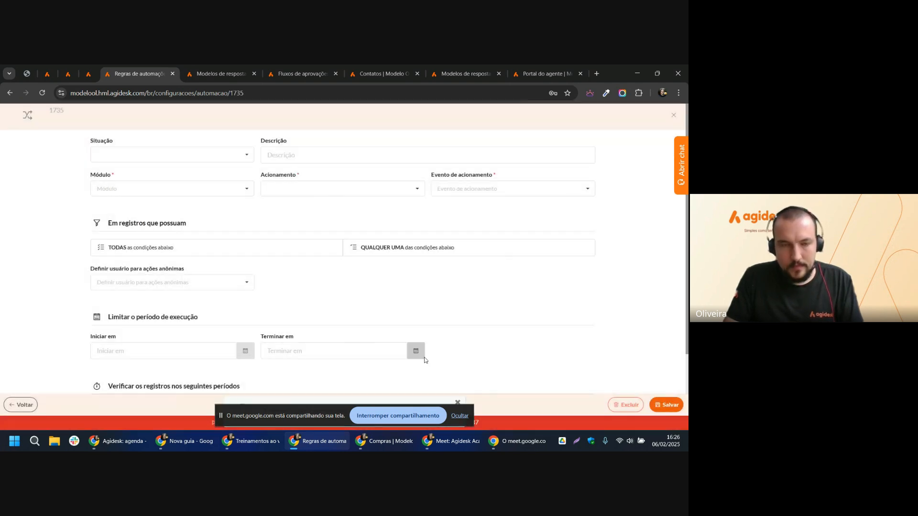
# Set the internal-comment rule's status to Ativa.
pyautogui.click(168, 166)
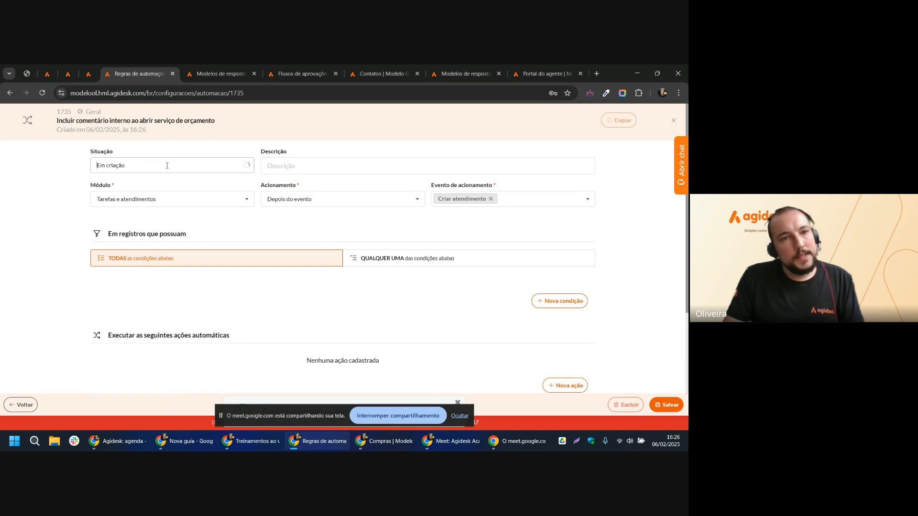
pyautogui.click(129, 207)
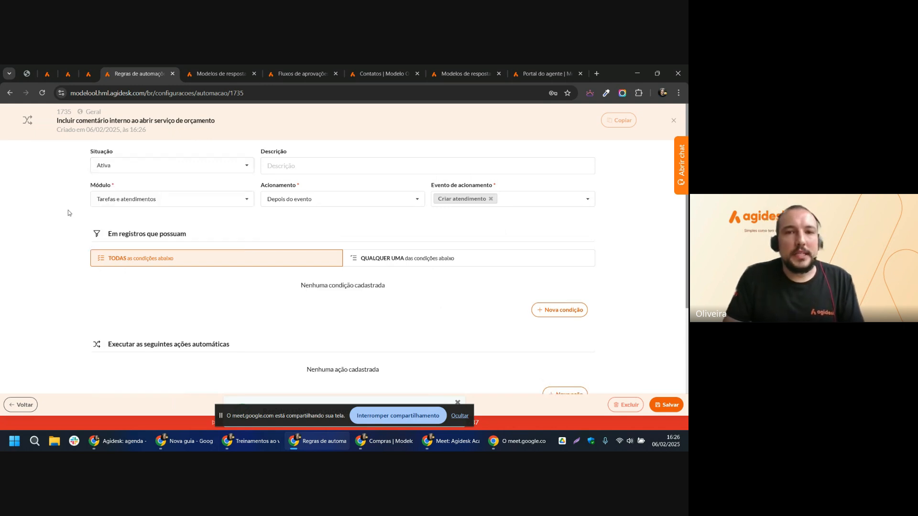
pyautogui.scroll(-2, 67, 259)
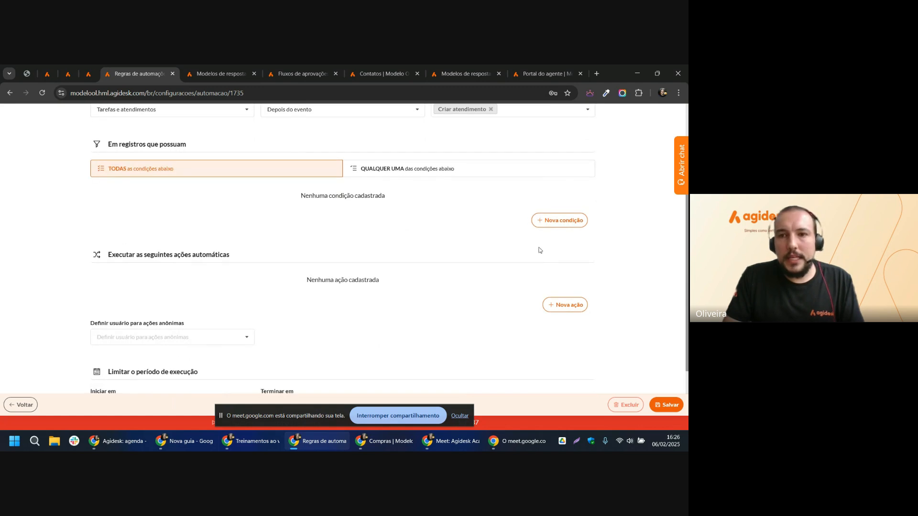
pyautogui.scroll(2, 550, 234)
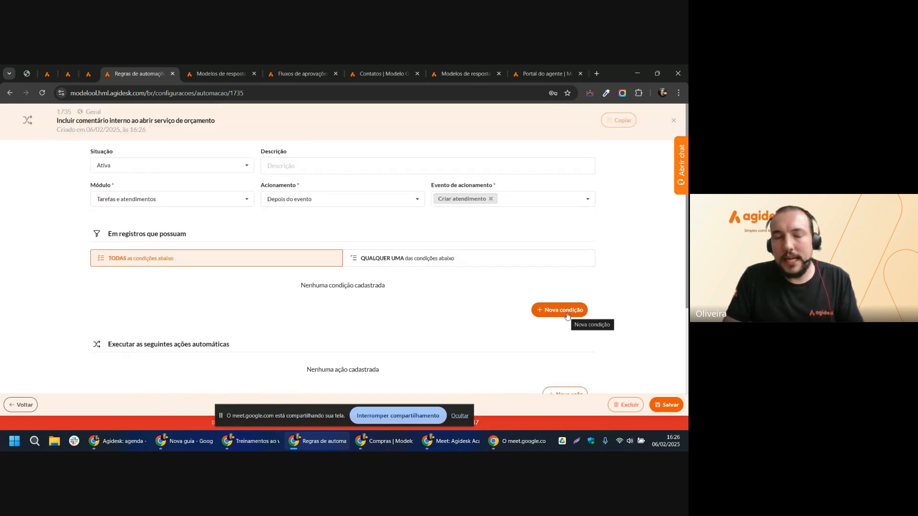
# Start a trigger condition on Serviço with the criterion É (ou era) (igual).
pyautogui.click(566, 315)
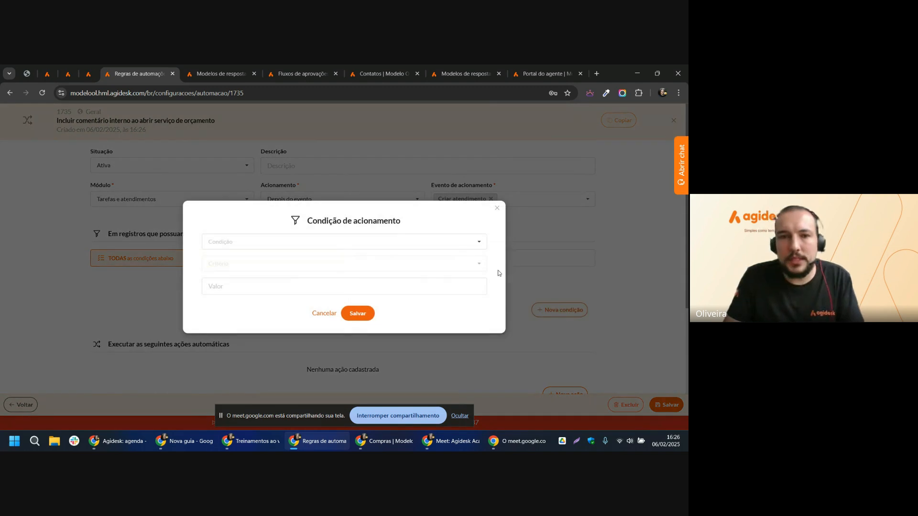
pyautogui.click(375, 237)
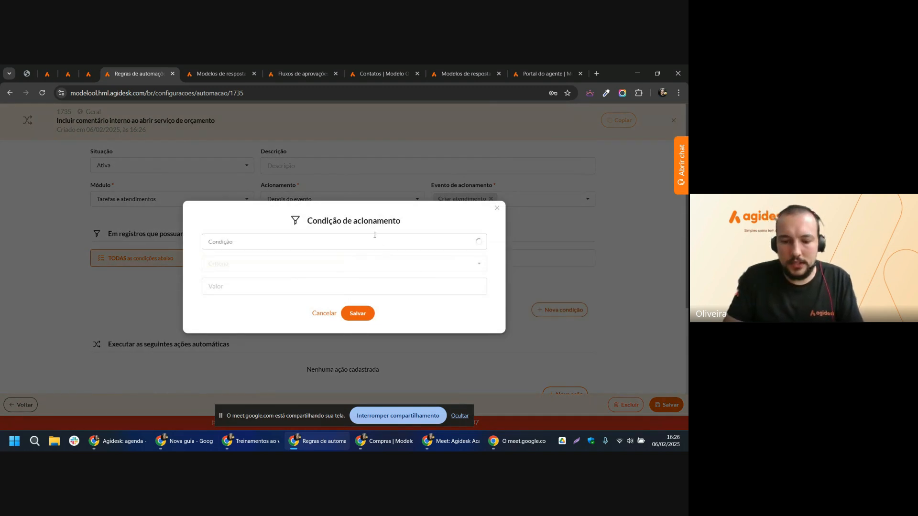
pyautogui.write('serviço')
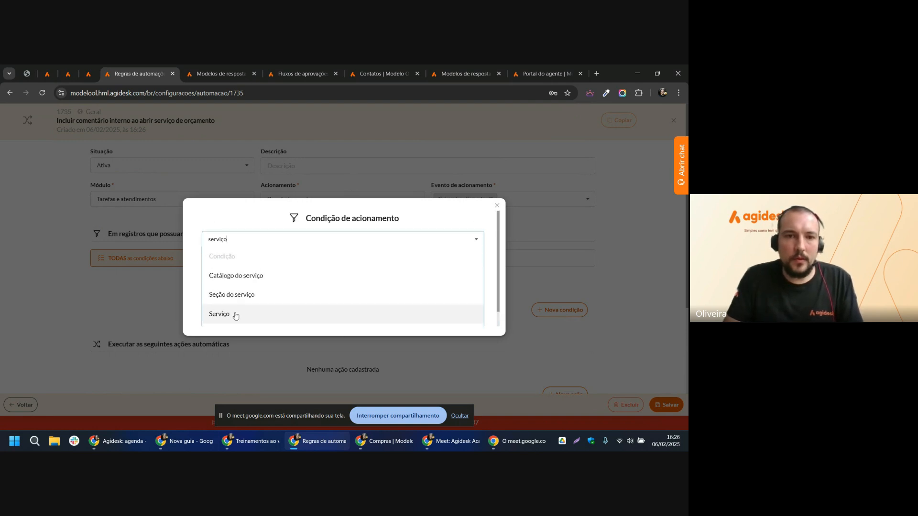
pyautogui.click(236, 314)
pyautogui.click(256, 265)
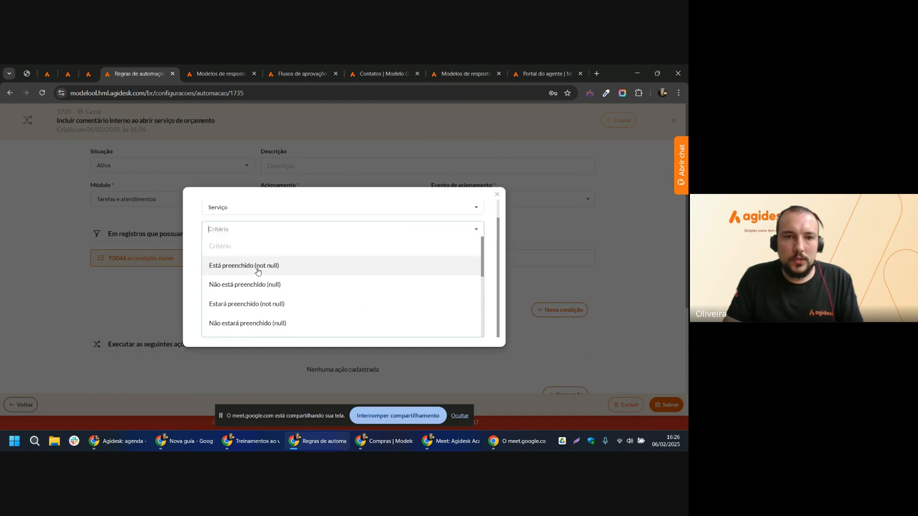
pyautogui.scroll(-5, 255, 285)
pyautogui.scroll(1, 254, 275)
pyautogui.click(250, 276)
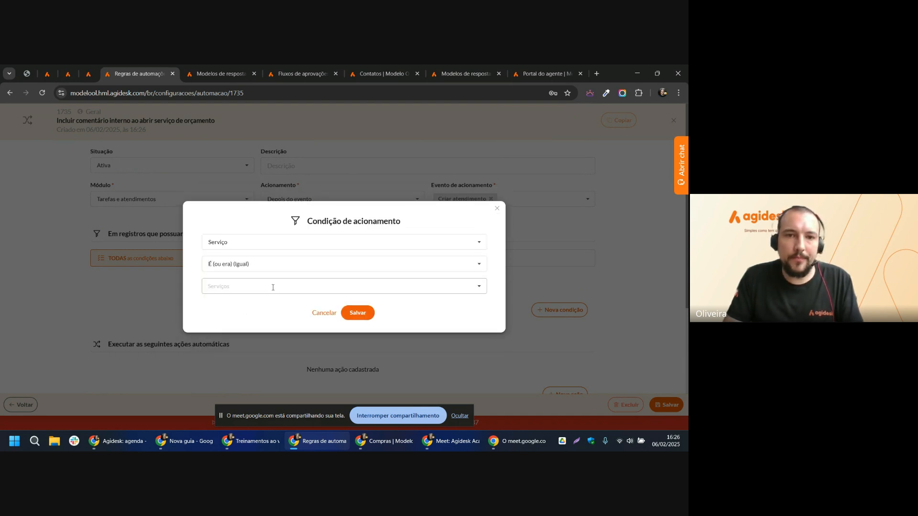
# Set the Serviço condition's value to Compras > Orçamentação > Solicitar novo orçamento de compra and save the condition.
pyautogui.click(272, 287)
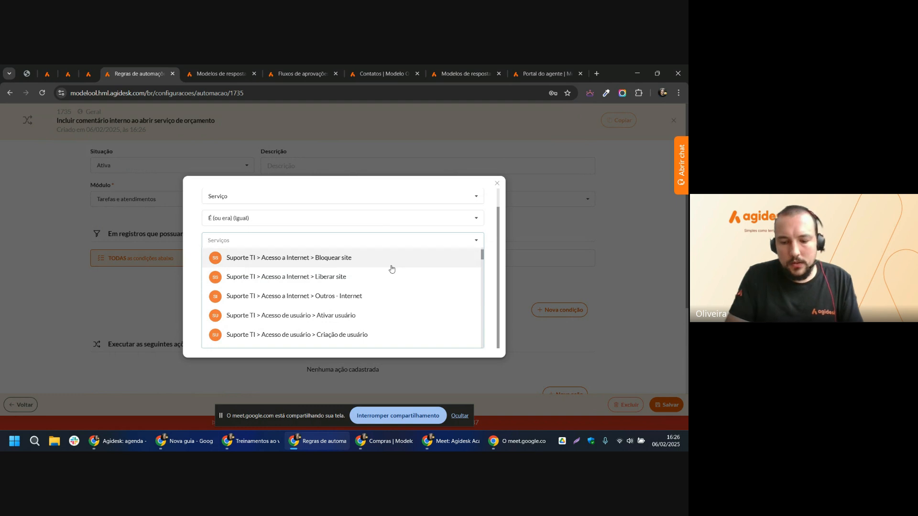
pyautogui.write('orçamento')
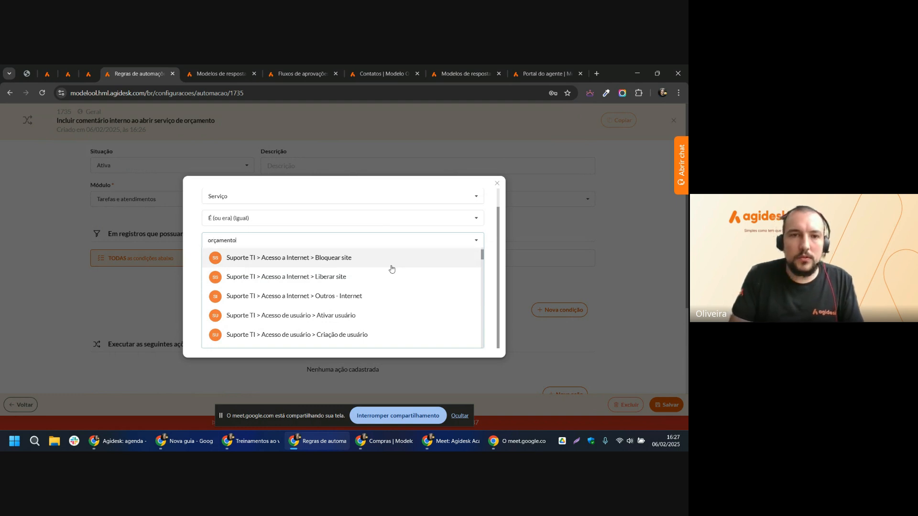
pyautogui.scroll(-1, 354, 311)
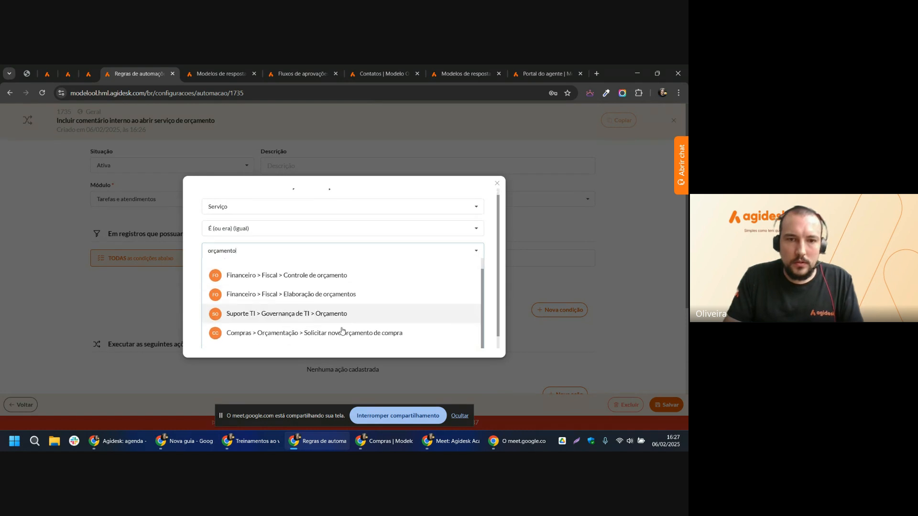
pyautogui.click(340, 323)
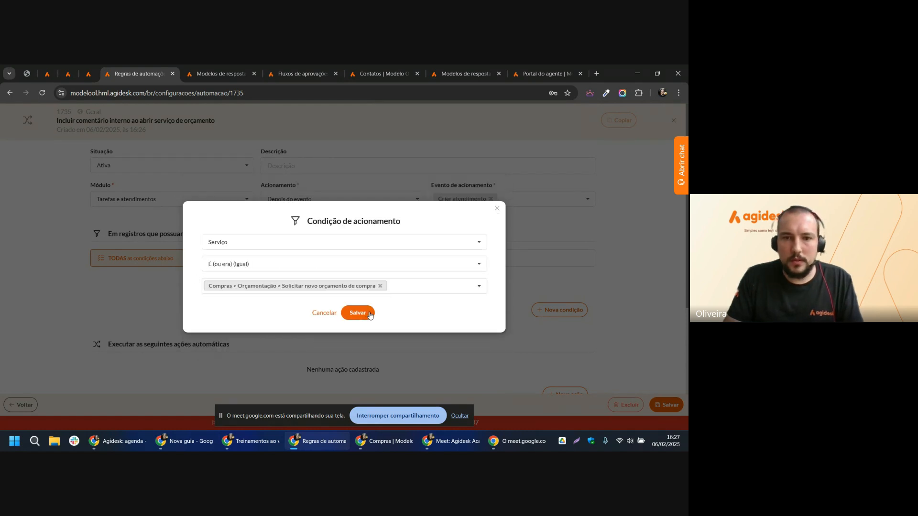
pyautogui.click(357, 312)
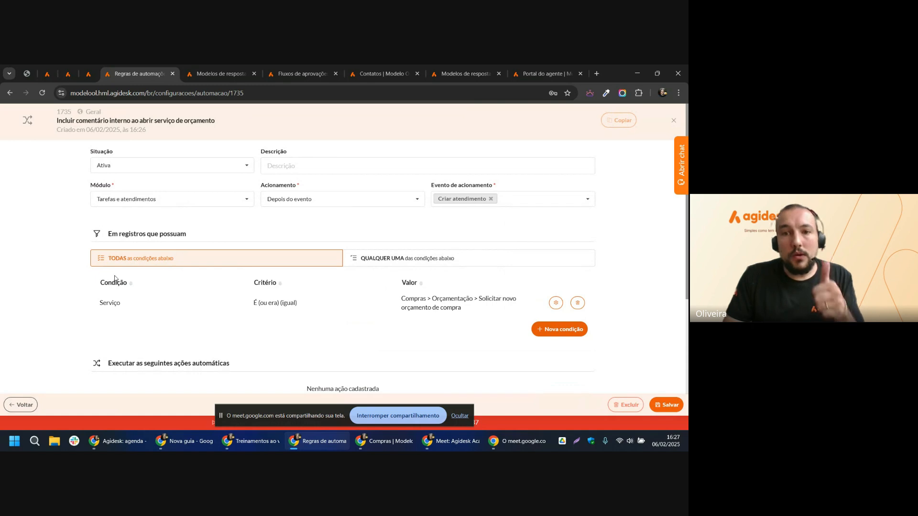
# Add an automatic action Adicionar comentário interno using the response template Orientações para orçamento and save the action.
pyautogui.scroll(-3, 115, 279)
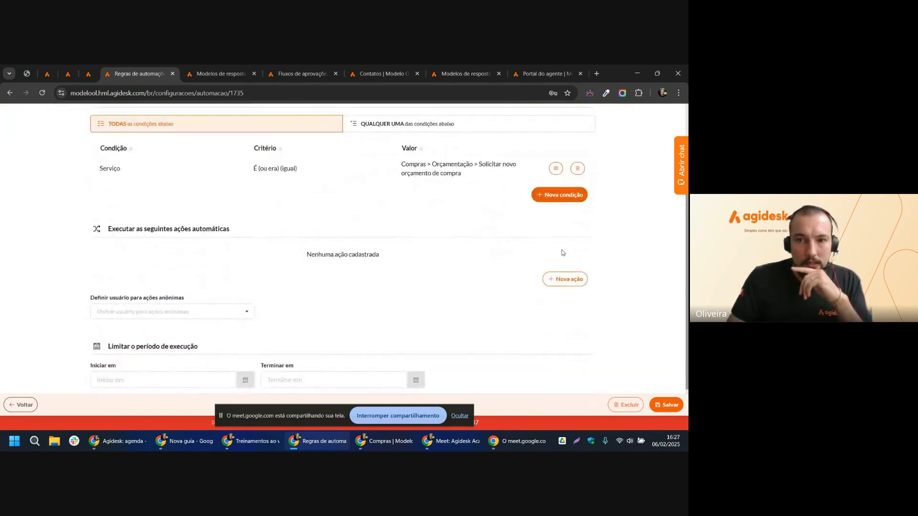
pyautogui.click(569, 279)
pyautogui.click(258, 258)
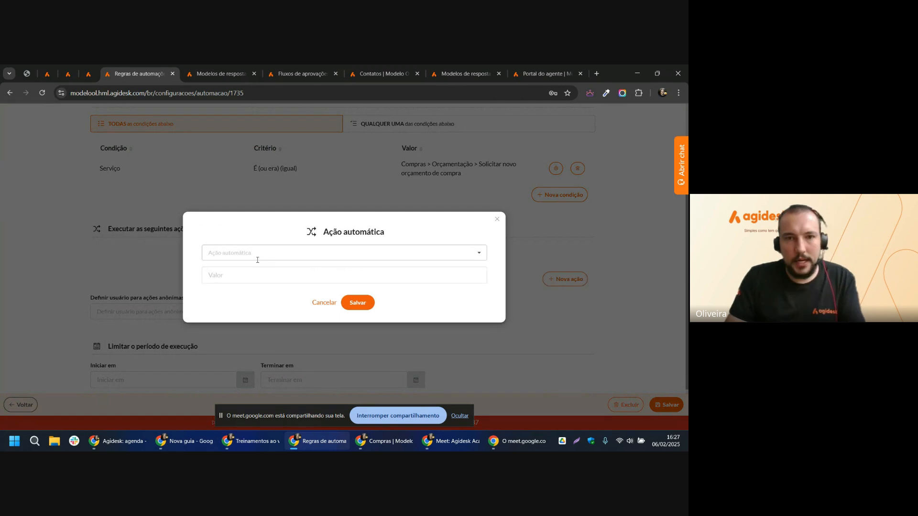
pyautogui.write('comenta')
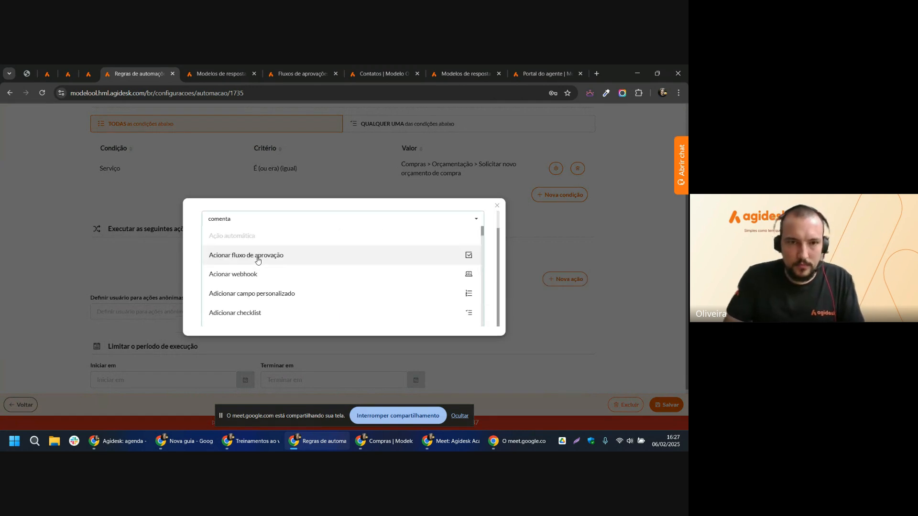
pyautogui.click(267, 299)
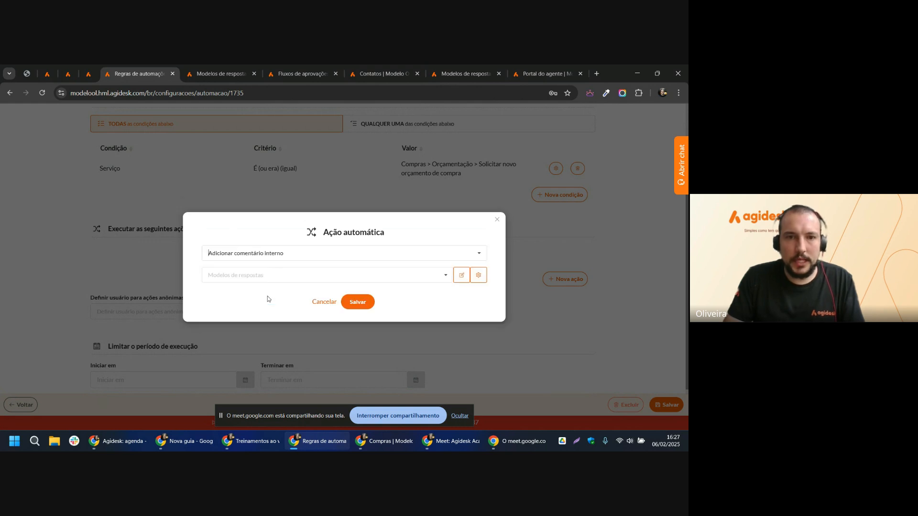
pyautogui.click(265, 276)
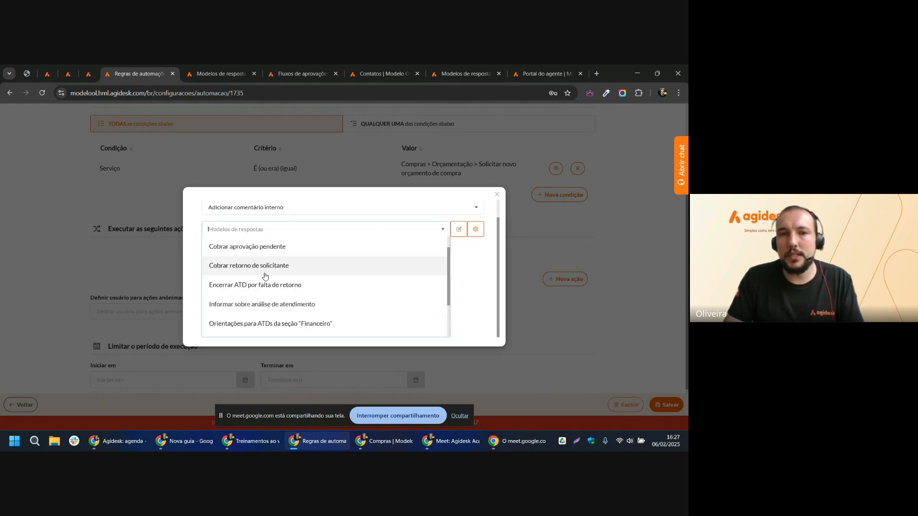
pyautogui.scroll(-1, 313, 308)
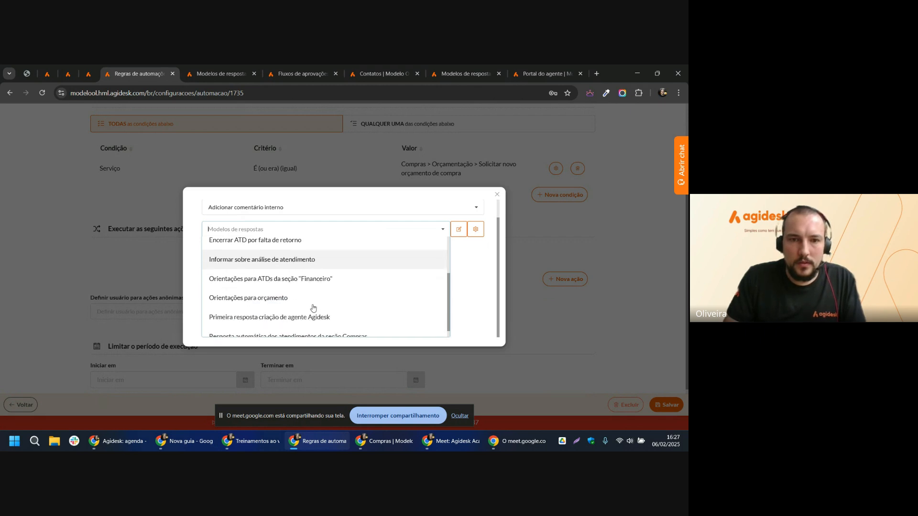
pyautogui.click(257, 307)
pyautogui.click(469, 299)
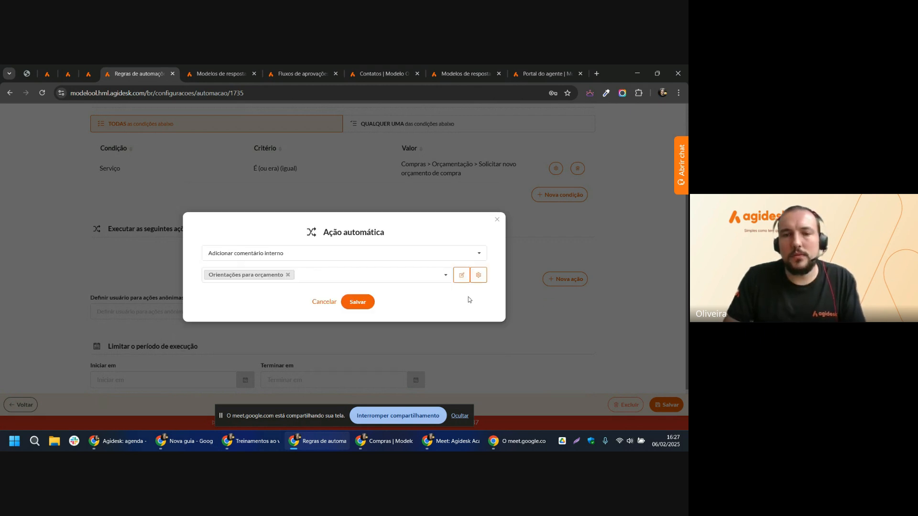
pyautogui.click(355, 309)
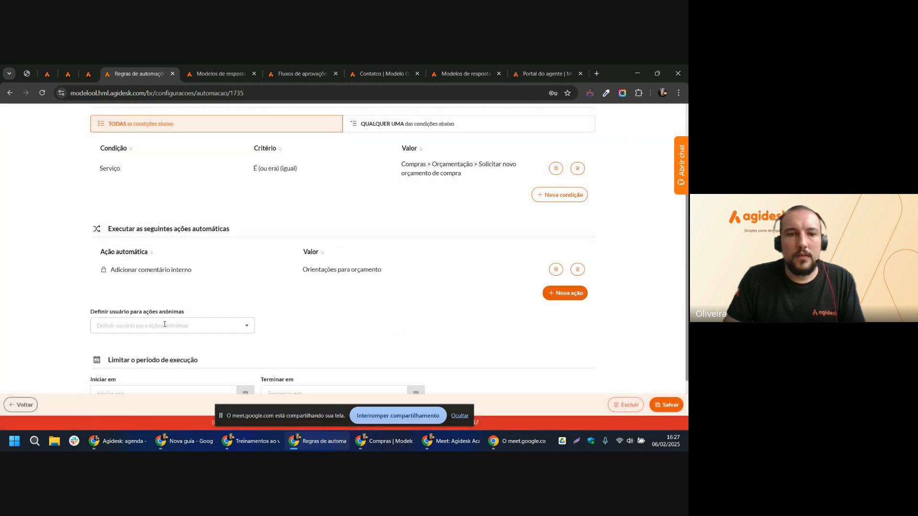
# Set the rule's user for anonymous actions to Automações and save the rule.
pyautogui.click(165, 325)
pyautogui.scroll(-3, 136, 299)
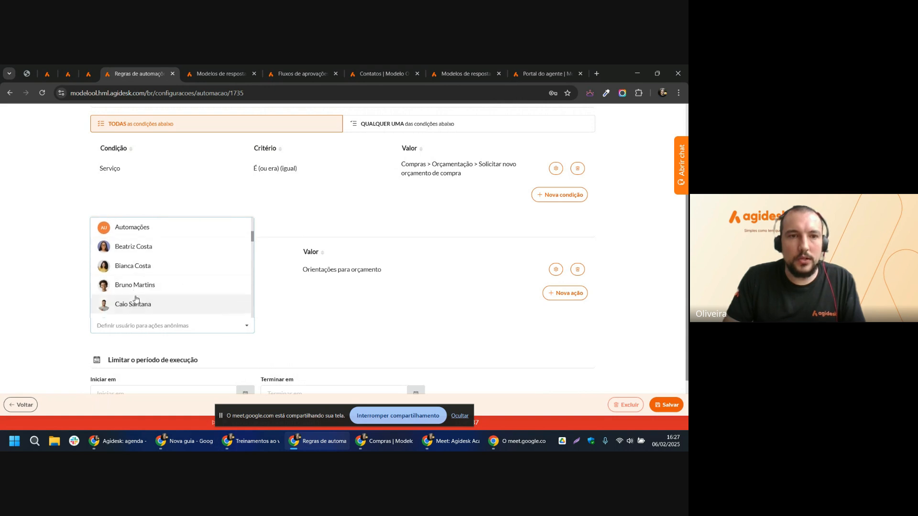
pyautogui.click(133, 228)
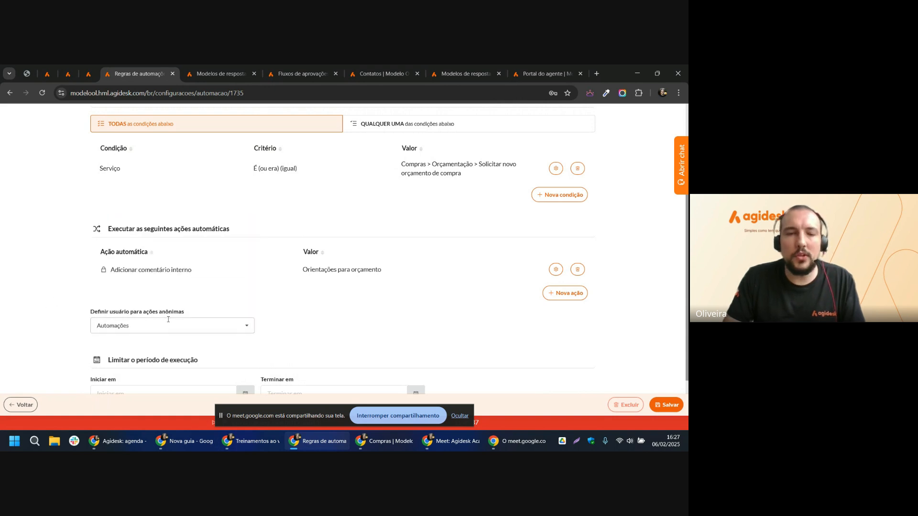
pyautogui.scroll(-1, 72, 325)
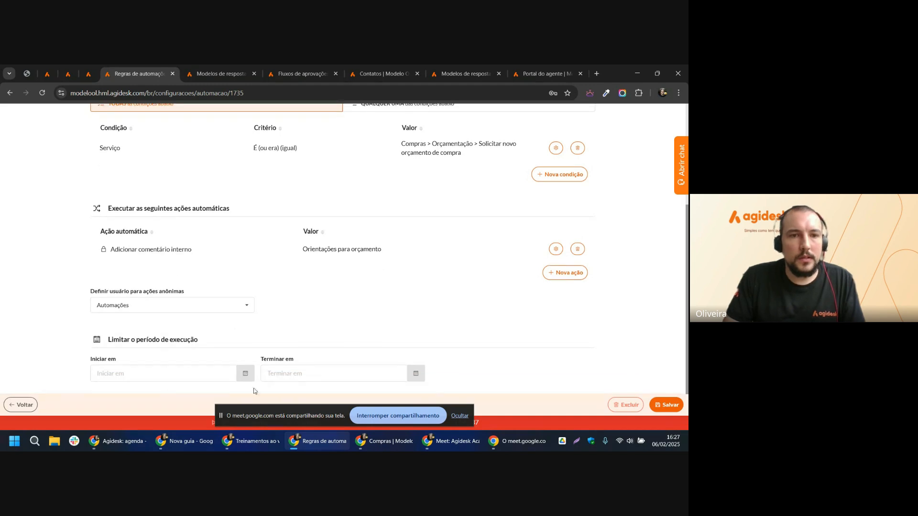
pyautogui.click(665, 406)
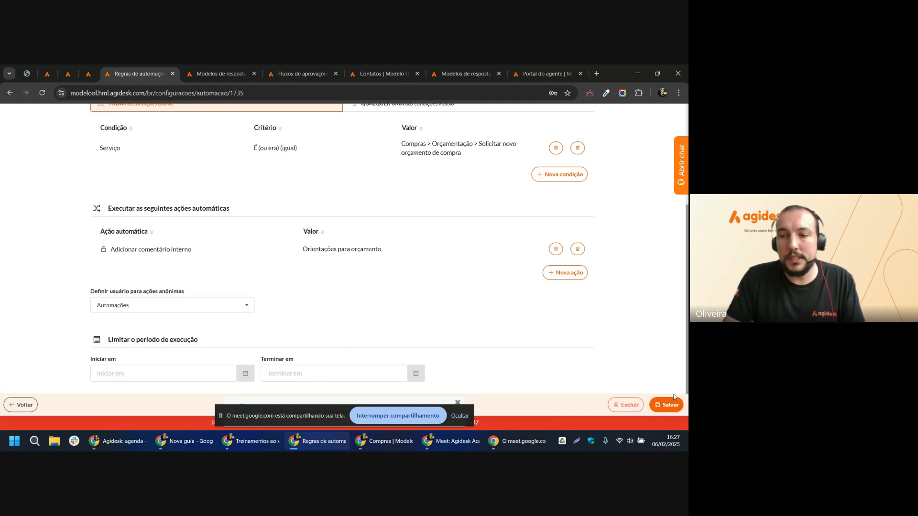
# Review the internal-comment rule's settings and the dynamic fields in the Cobrar retorno de solicitante response template.
pyautogui.scroll(3, 479, 222)
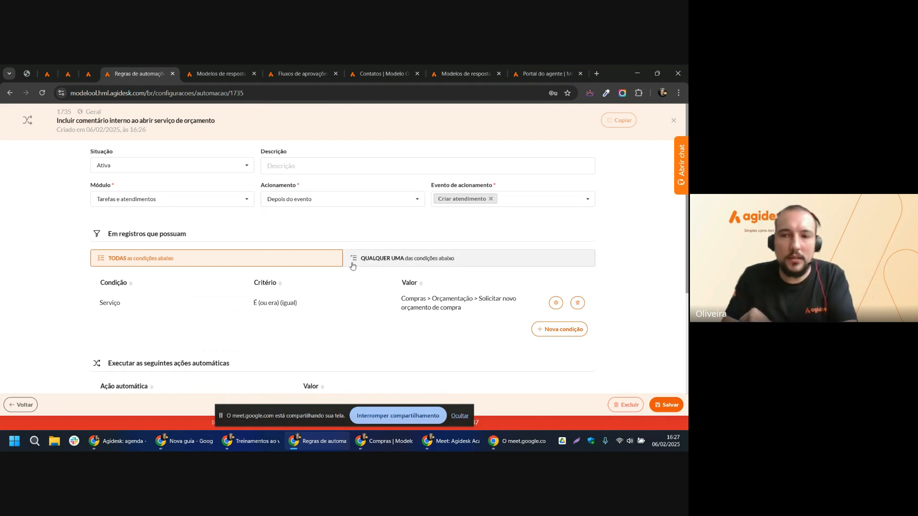
pyautogui.click(223, 72)
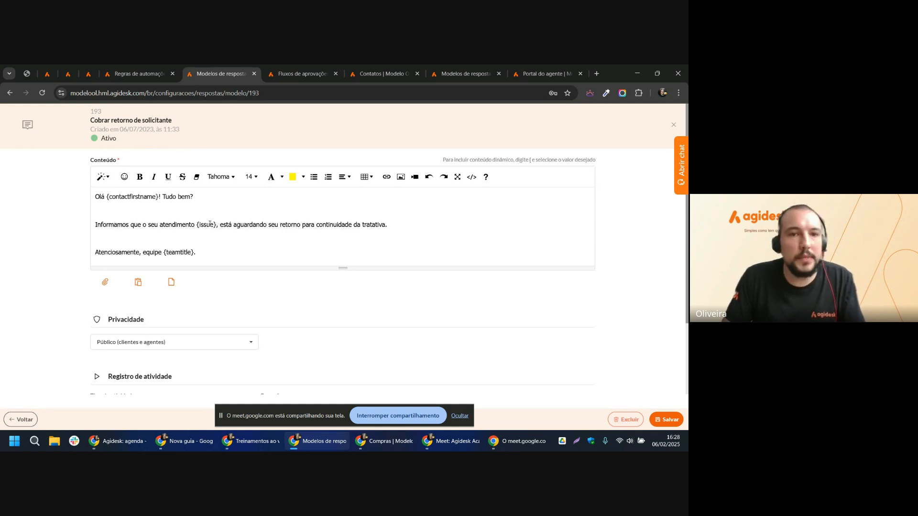
pyautogui.moveTo(188, 225); pyautogui.dragTo(241, 226)
pyautogui.click(254, 236)
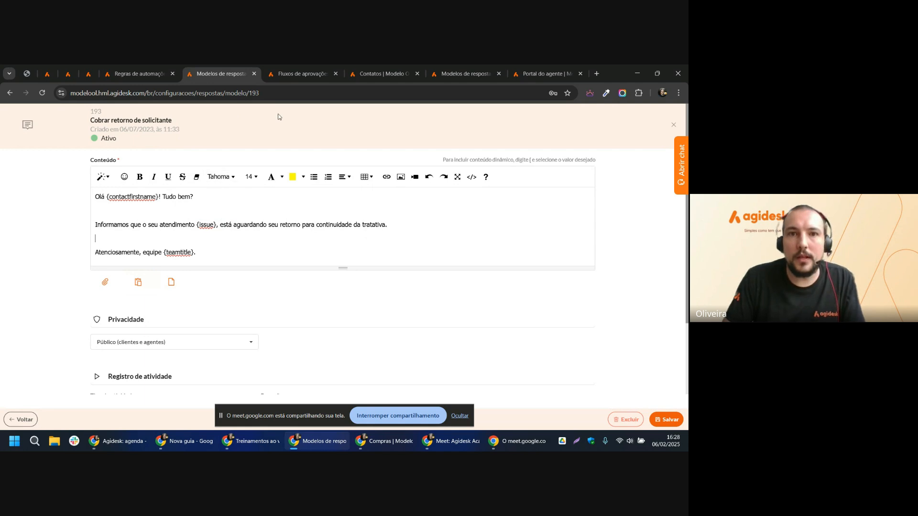
# Compare the immediate-manager approval flow's approver with the contact's Superior imediato field, and check the Orientações para orçamento template.
pyautogui.click(294, 73)
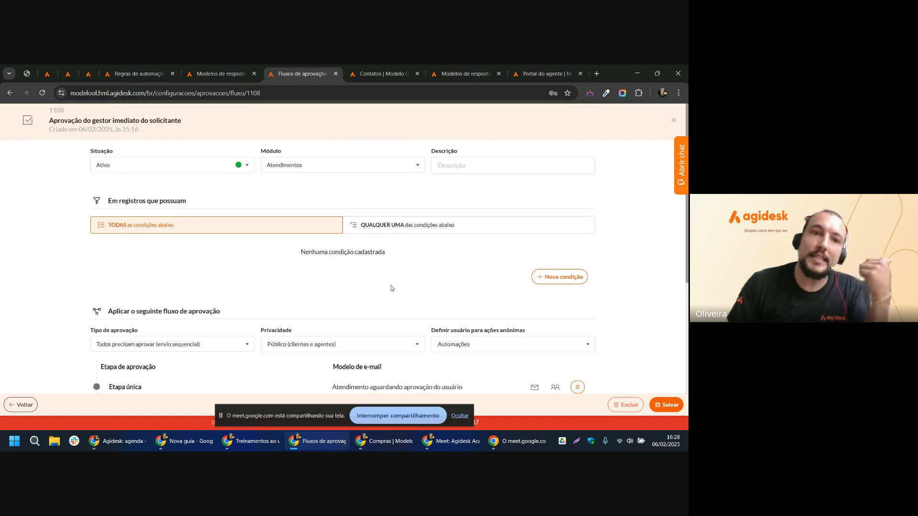
pyautogui.scroll(-2, 391, 288)
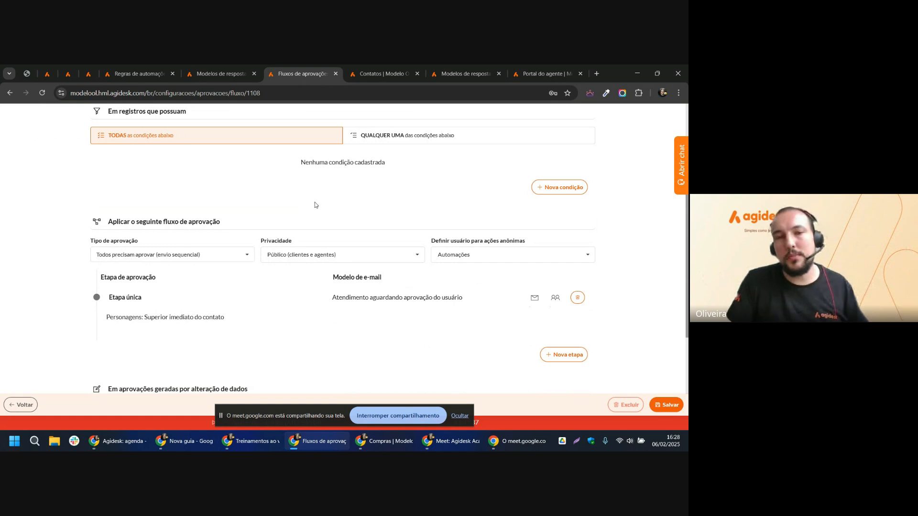
pyautogui.click(383, 74)
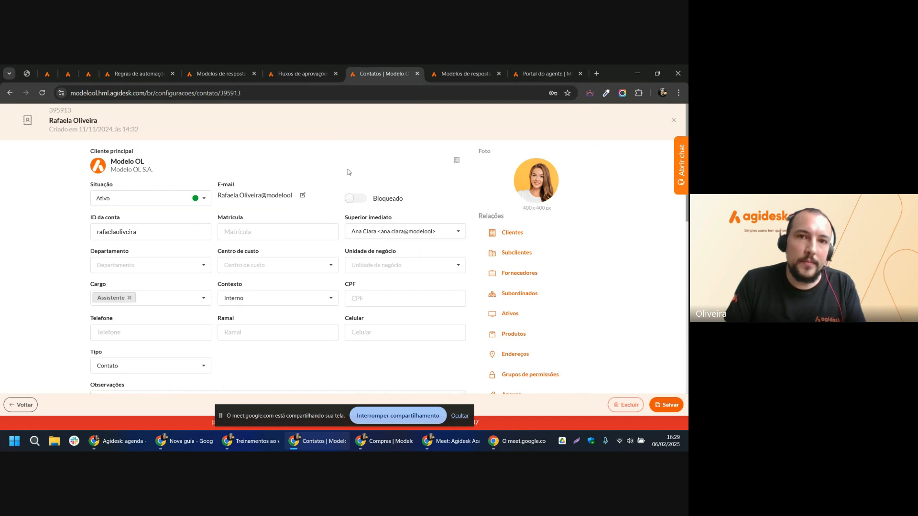
pyautogui.click(303, 73)
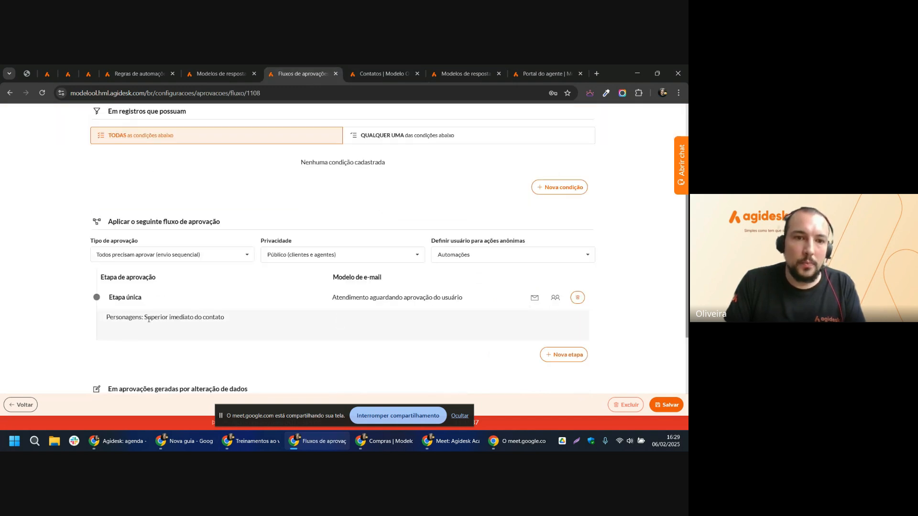
pyautogui.click(373, 77)
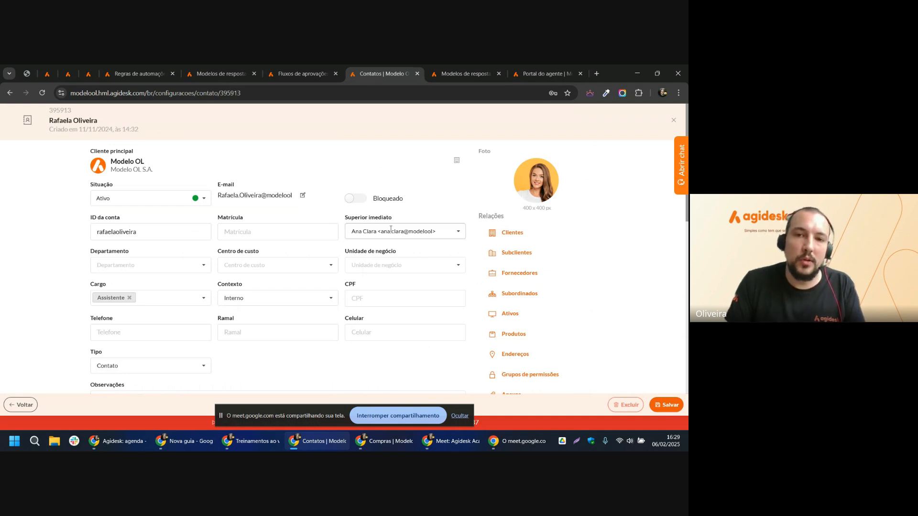
pyautogui.click(463, 74)
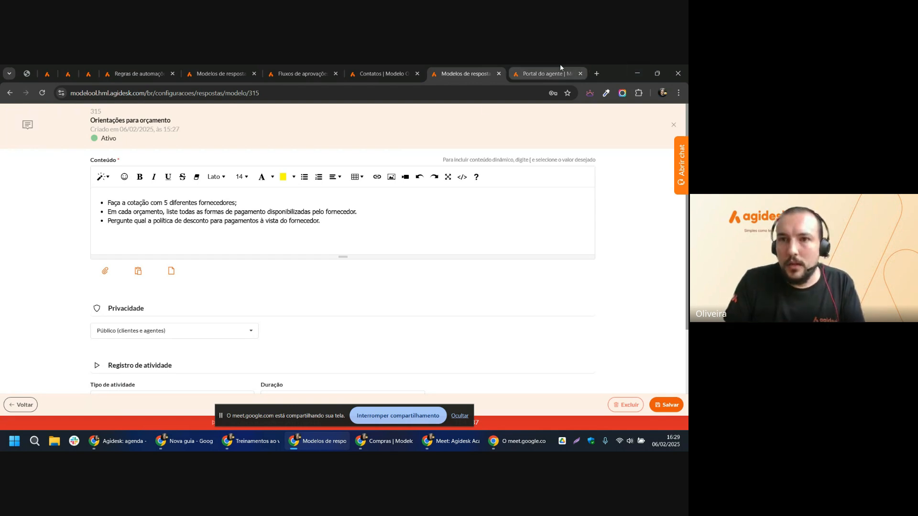
pyautogui.click(545, 74)
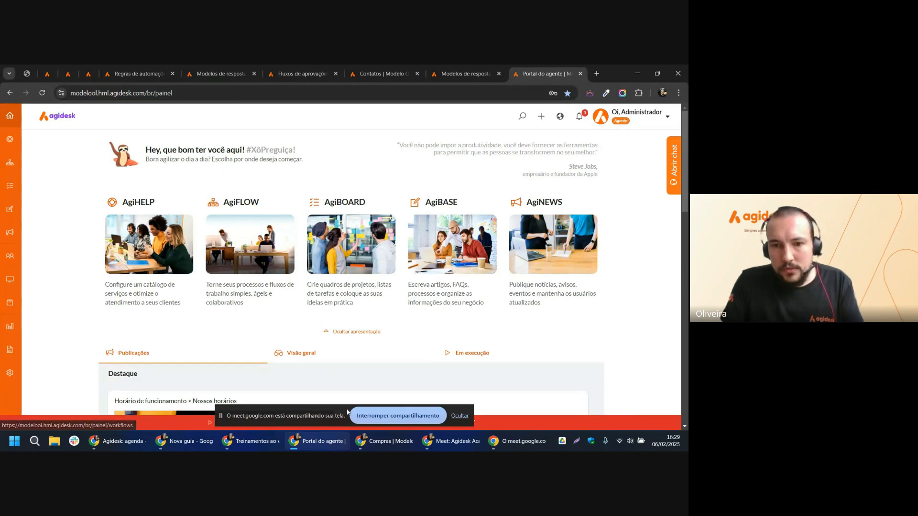
# Switch to the client portal window and open the Solicitar novo orçamento de compra request form in the Compras section.
pyautogui.click(377, 442)
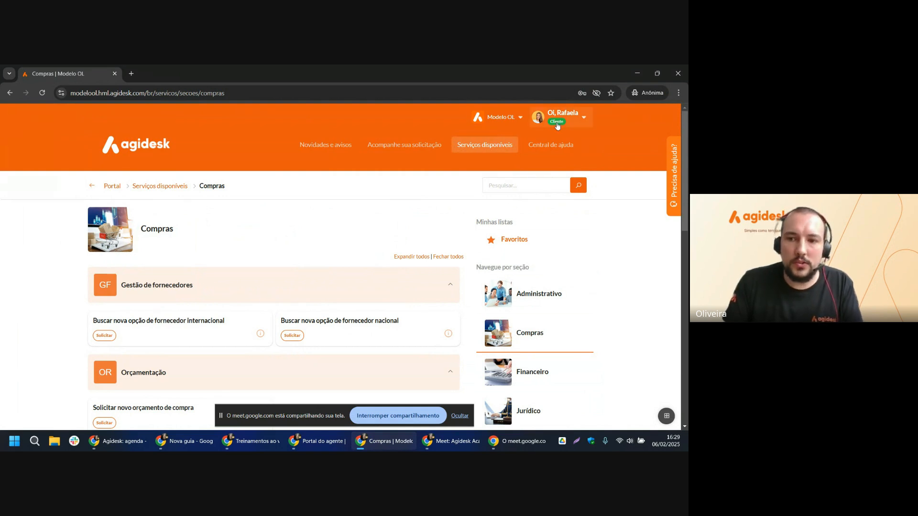
pyautogui.scroll(-1, 175, 271)
pyautogui.scroll(-2, 175, 270)
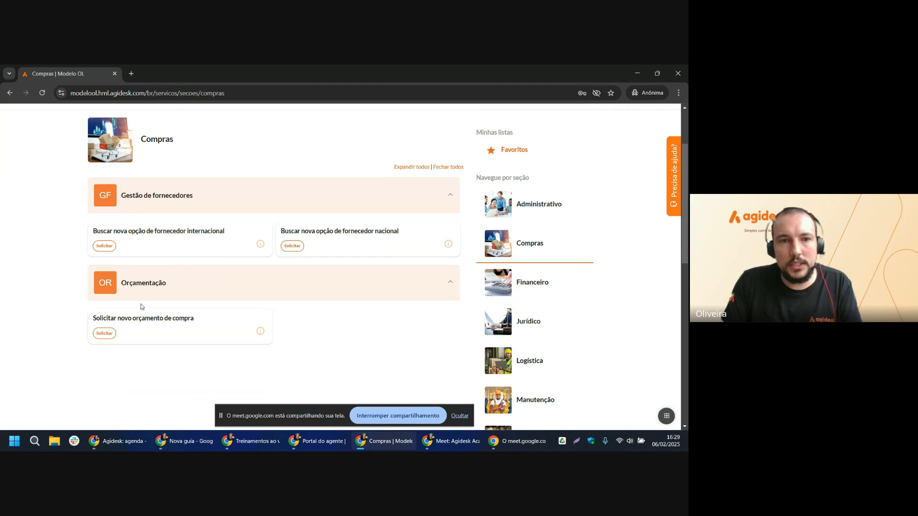
pyautogui.click(105, 334)
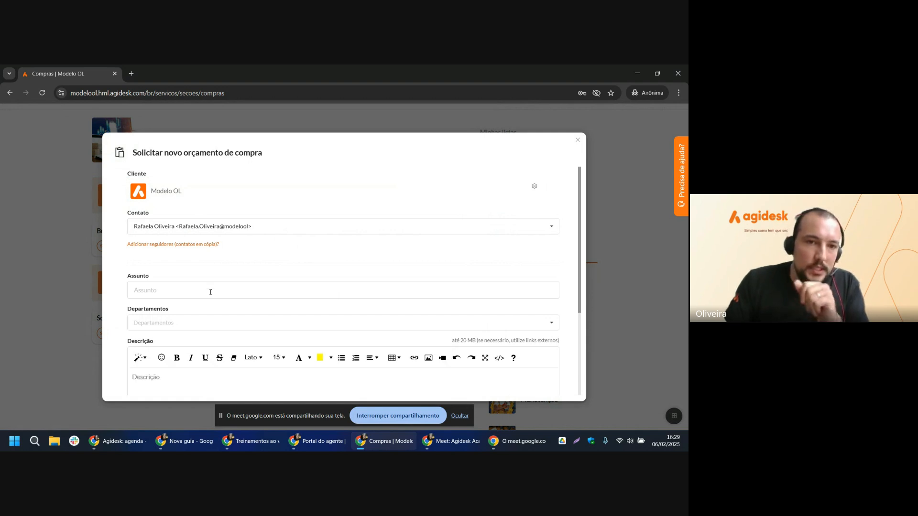
pyautogui.scroll(-1, 215, 284)
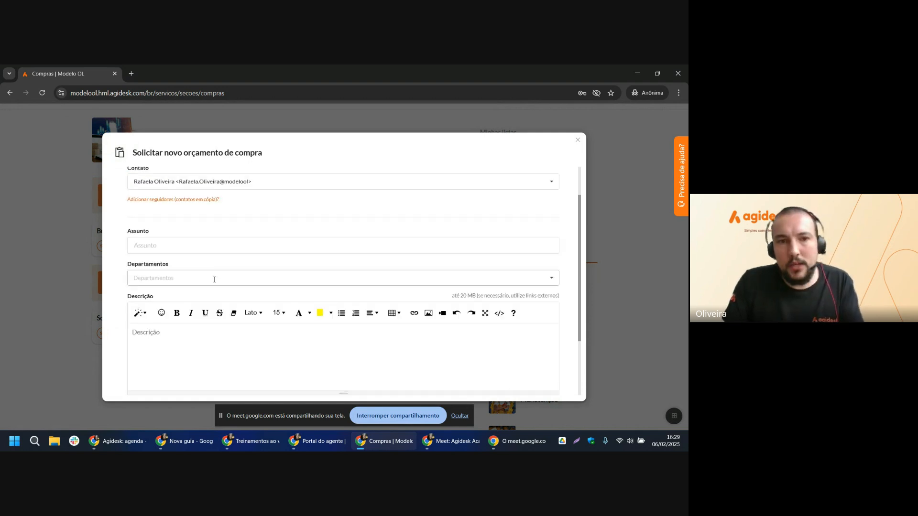
# Fill in the request's subject as "Compra de 5 novos notebooks" and choose the Marketing and Financeiro departments.
pyautogui.click(198, 244)
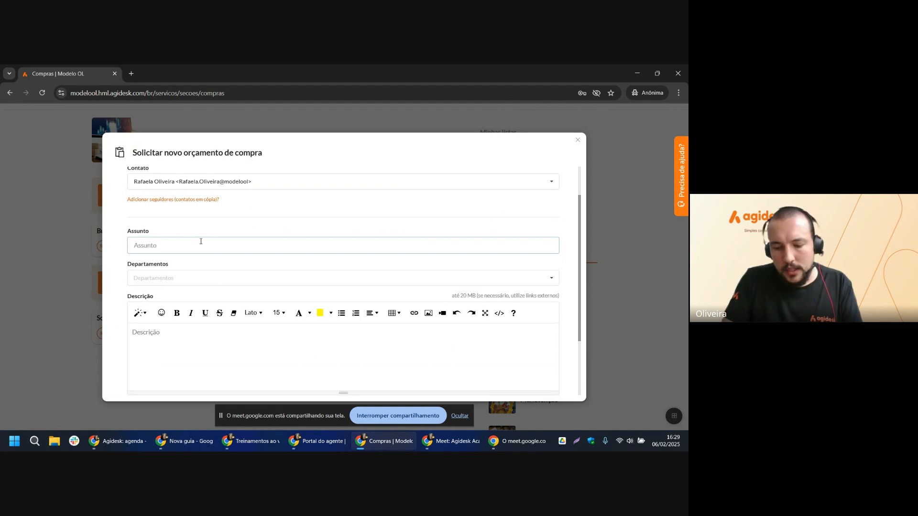
pyautogui.write('Compra de 5')
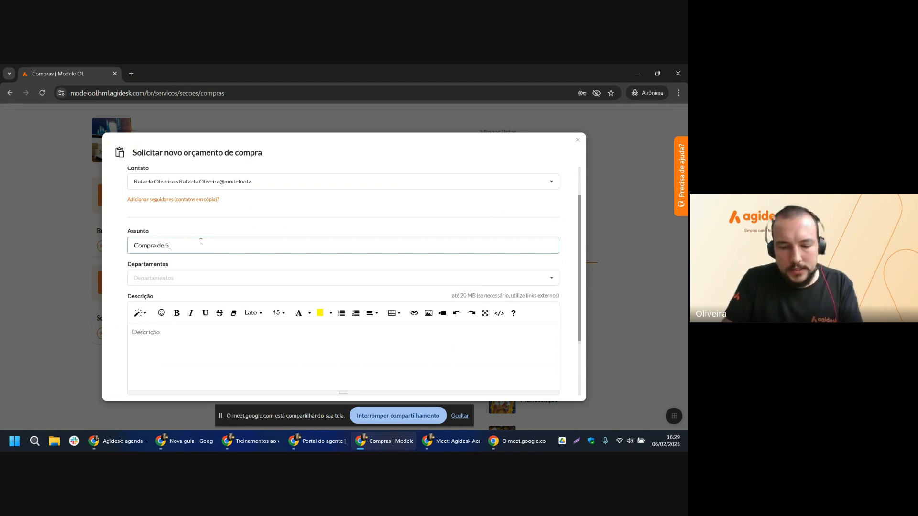
pyautogui.write(' novos notebooks')
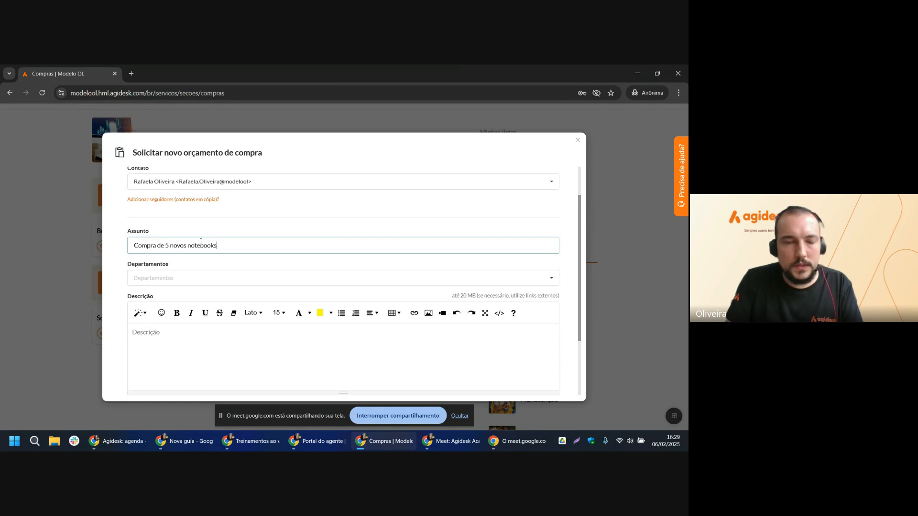
pyautogui.click(202, 278)
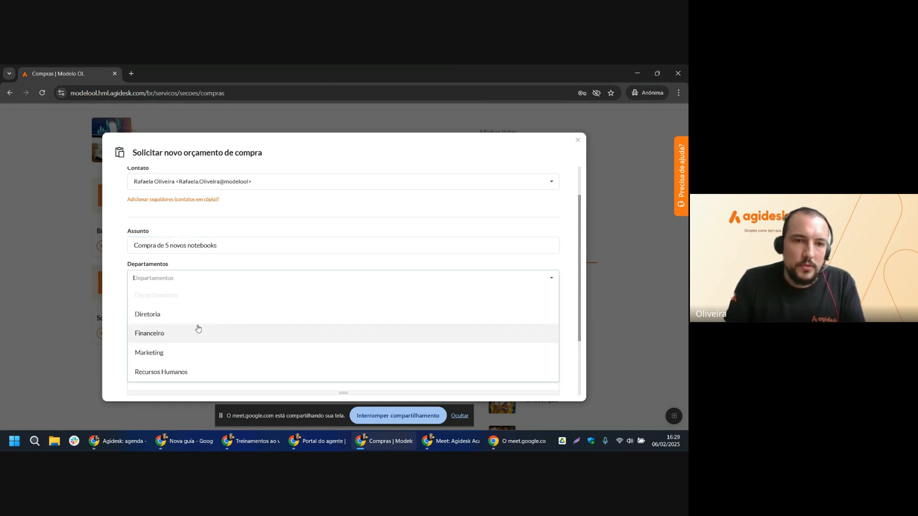
pyautogui.click(168, 352)
pyautogui.click(168, 337)
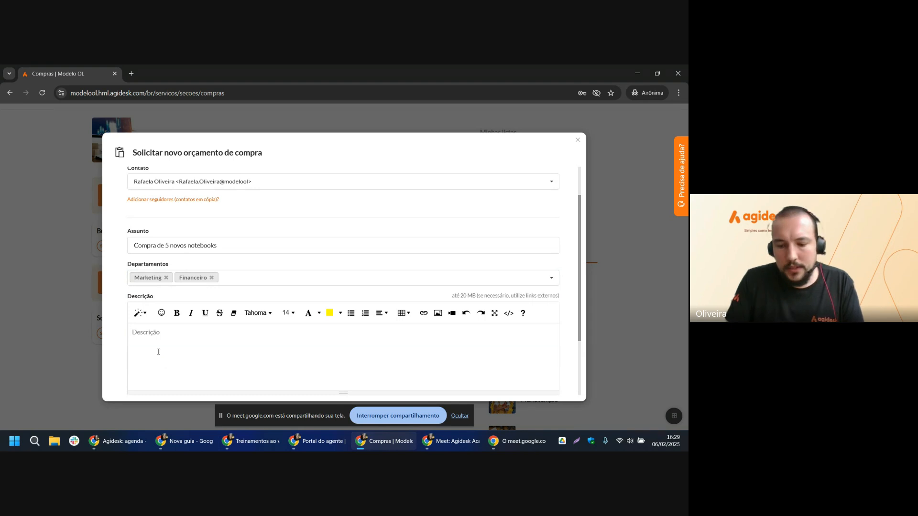
# Describe the request as "Comprar 3 notebooks para o marketing e 2 notebooks para o financeiro.", with Sim for over 5.000 reais, and submit it.
pyautogui.write('Comprar 3')
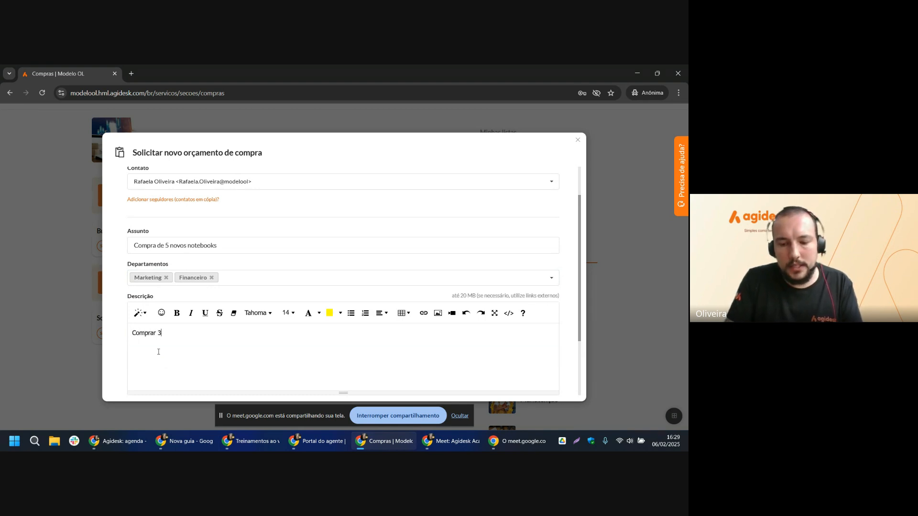
pyautogui.write(' nove')
pyautogui.write('books p')
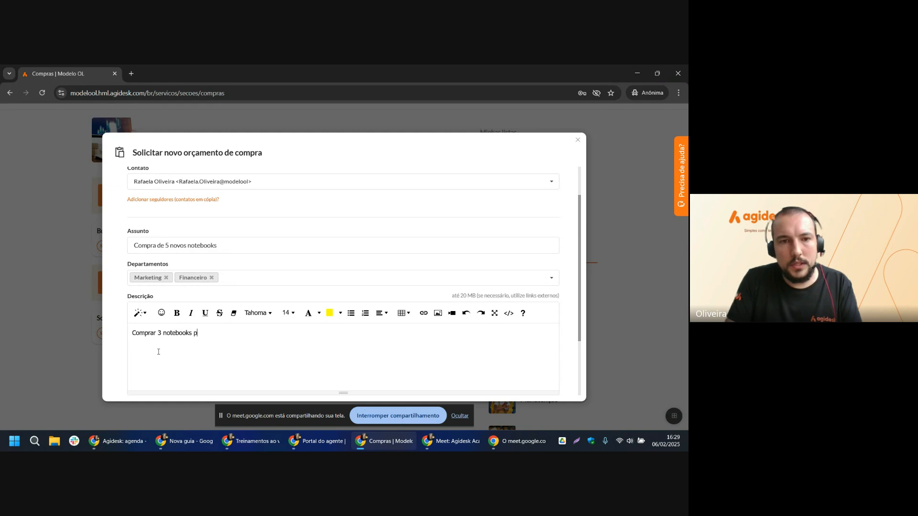
pyautogui.write('ara o marketing e')
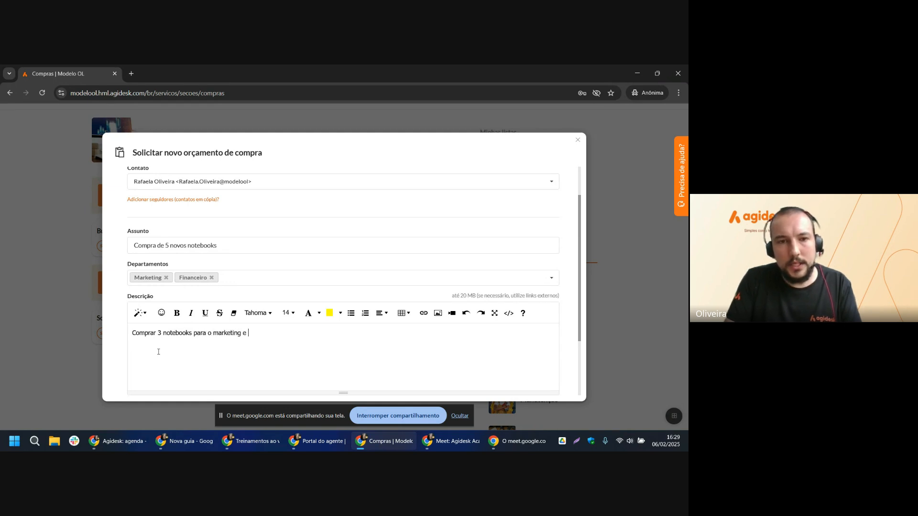
pyautogui.write(' 2 notebooks pa')
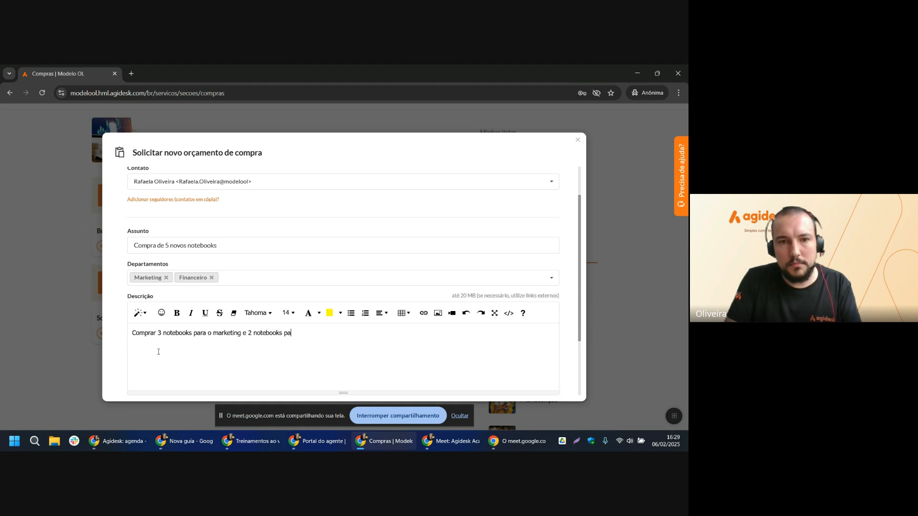
pyautogui.write('ra o financ')
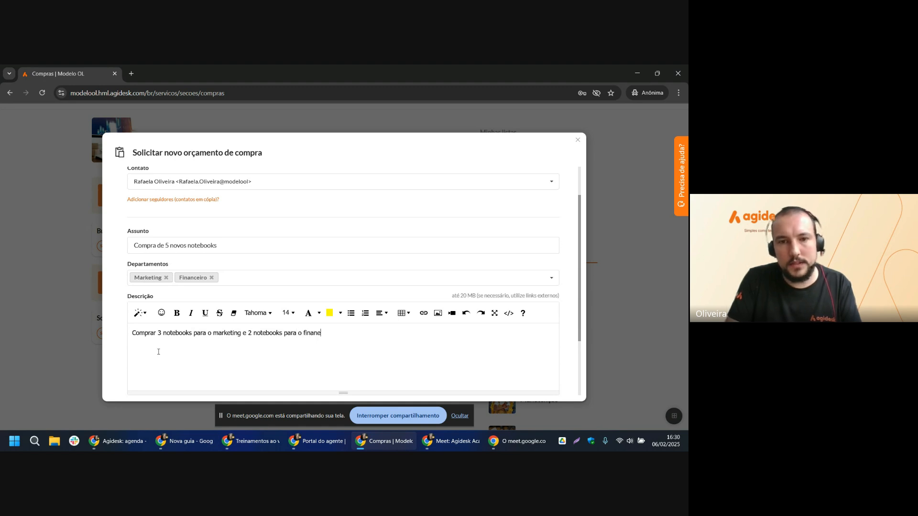
pyautogui.write('eiro')
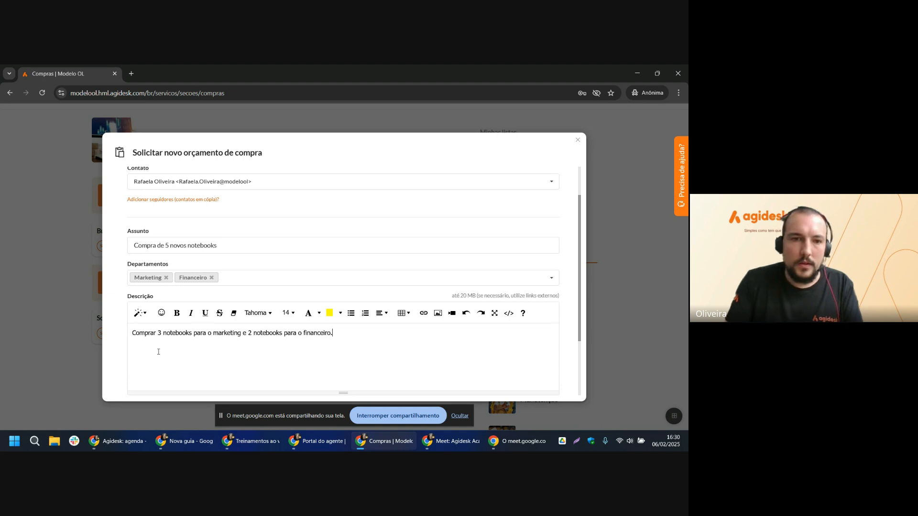
pyautogui.write('.')
pyautogui.scroll(-2, 162, 349)
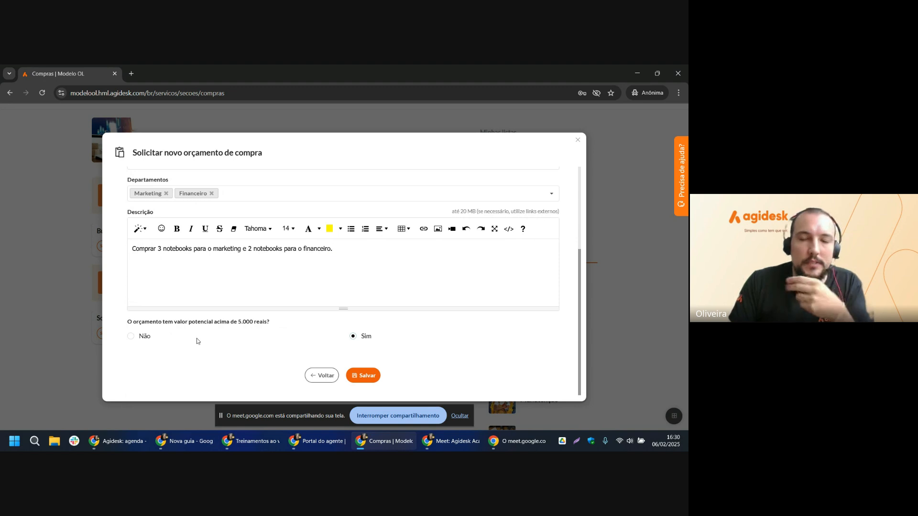
pyautogui.click(360, 376)
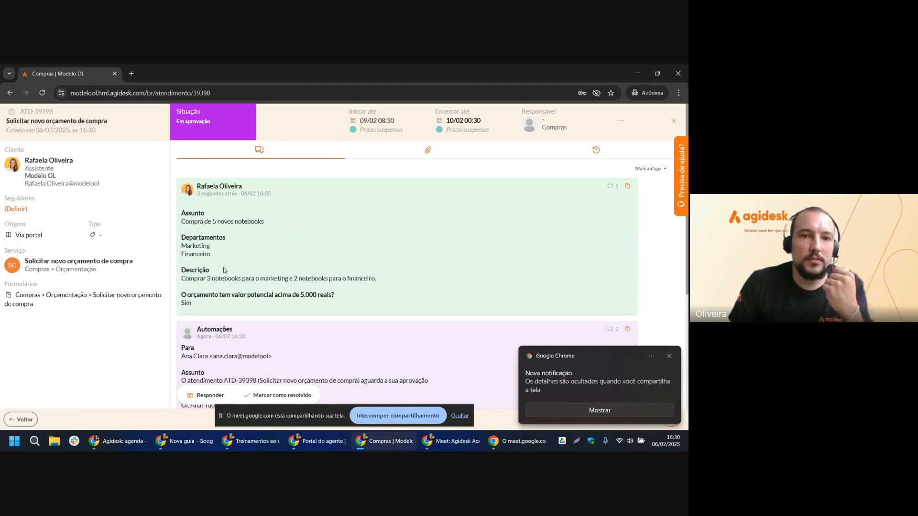
# Review the new ticket's submitted form data, the approval request's recipient and the client's details.
pyautogui.moveTo(189, 211); pyautogui.dragTo(245, 280)
pyautogui.scroll(-2, 245, 280)
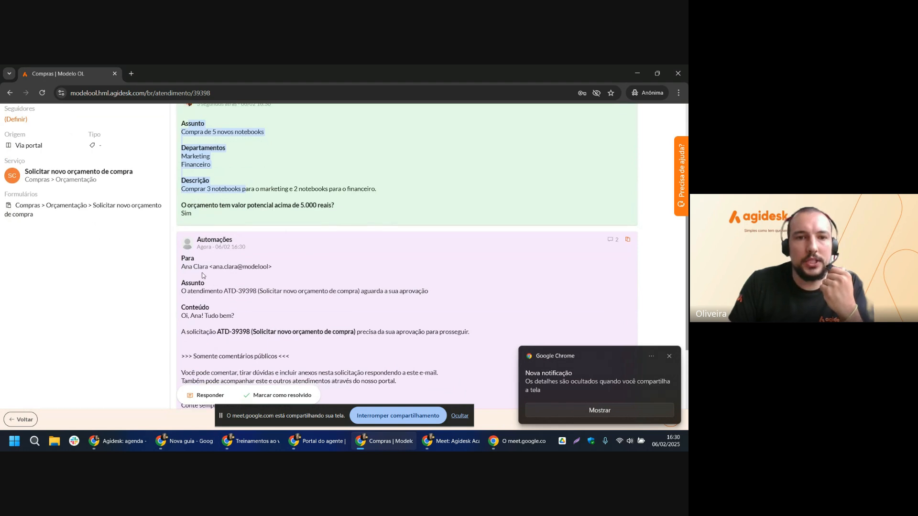
pyautogui.moveTo(193, 267); pyautogui.dragTo(243, 268)
pyautogui.scroll(2, 41, 153)
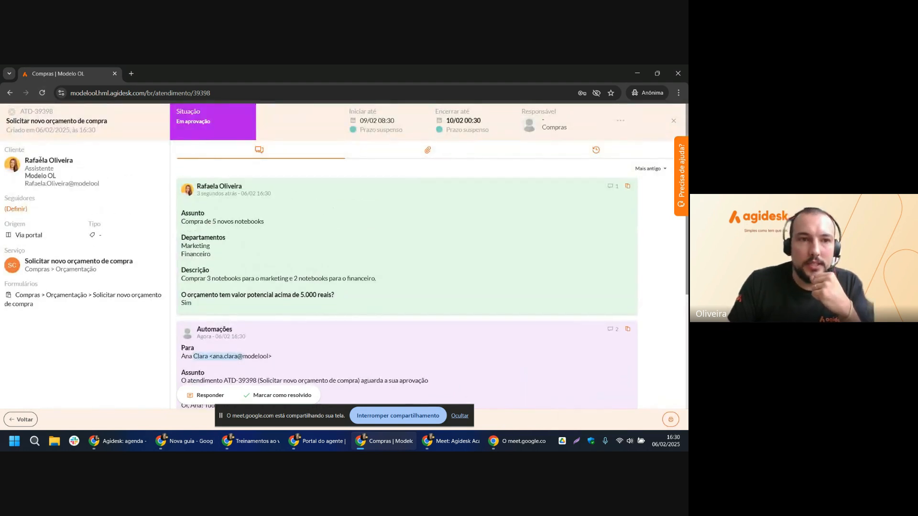
pyautogui.click(464, 277)
# Open the ticket's history and expand the hidden earlier entries down to the automation records.
pyautogui.click(597, 151)
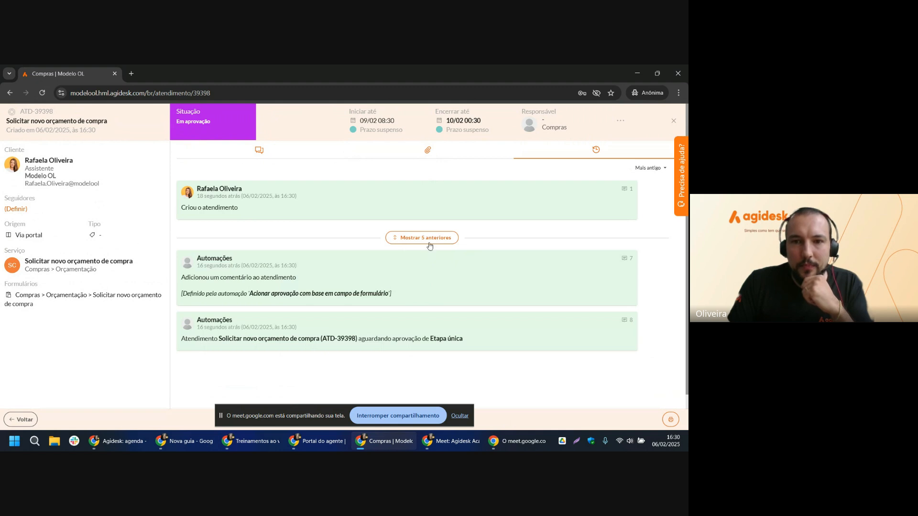
pyautogui.click(427, 239)
pyautogui.scroll(-15, 400, 294)
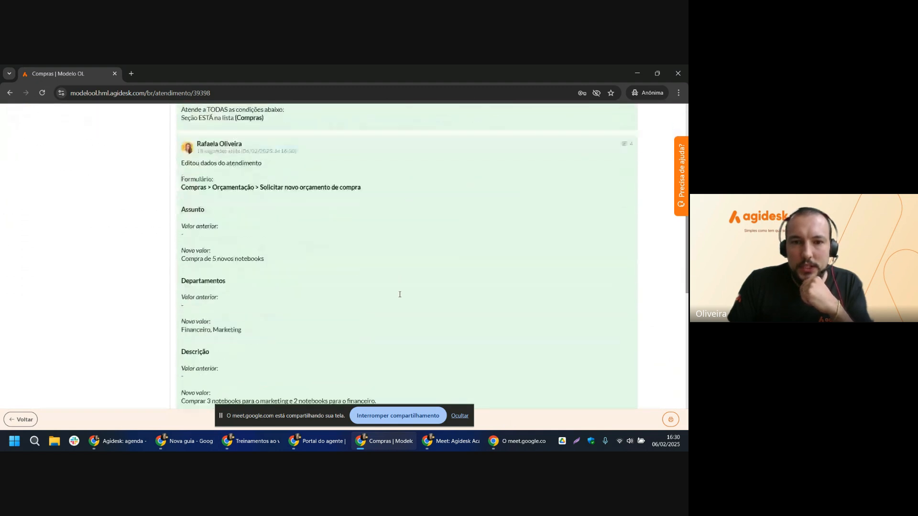
pyautogui.scroll(-1, 400, 295)
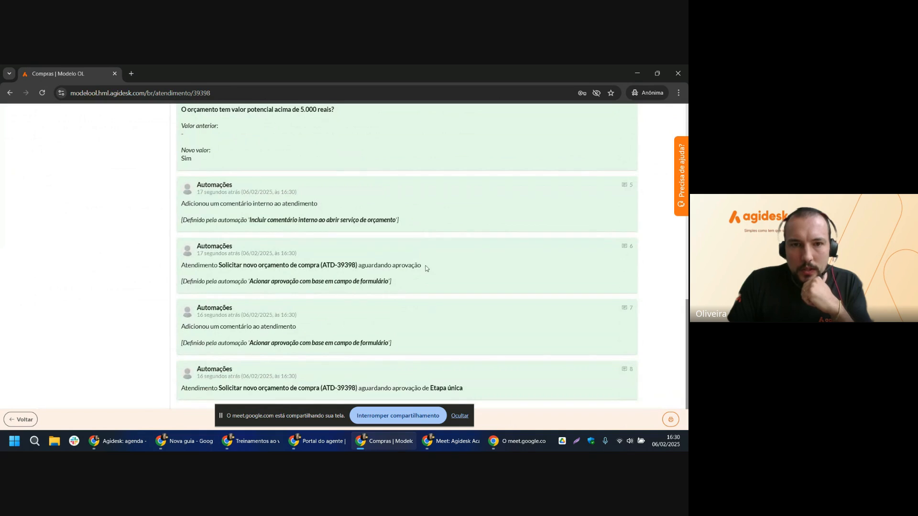
# Examine the history entries to identify which automation rules added the internal comment and started the approval.
pyautogui.moveTo(201, 221); pyautogui.dragTo(405, 224)
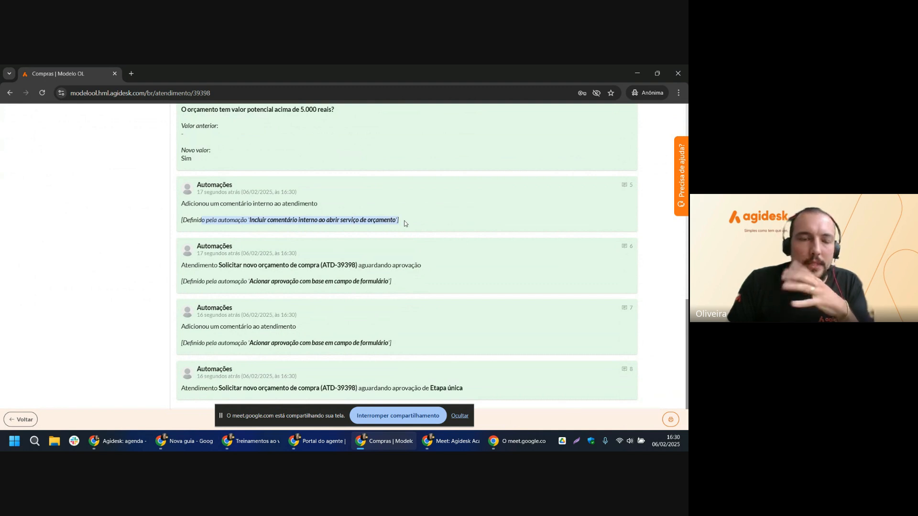
pyautogui.click(286, 220)
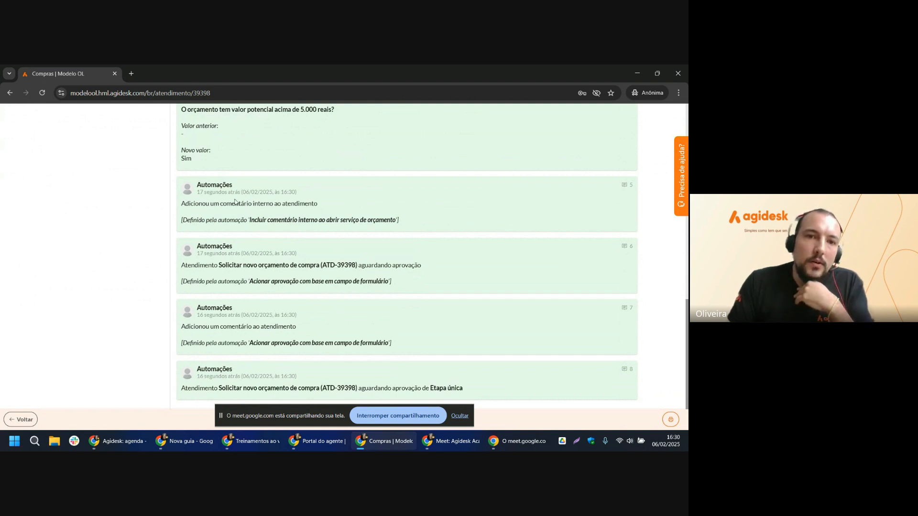
pyautogui.moveTo(235, 204); pyautogui.dragTo(322, 223)
pyautogui.click(321, 223)
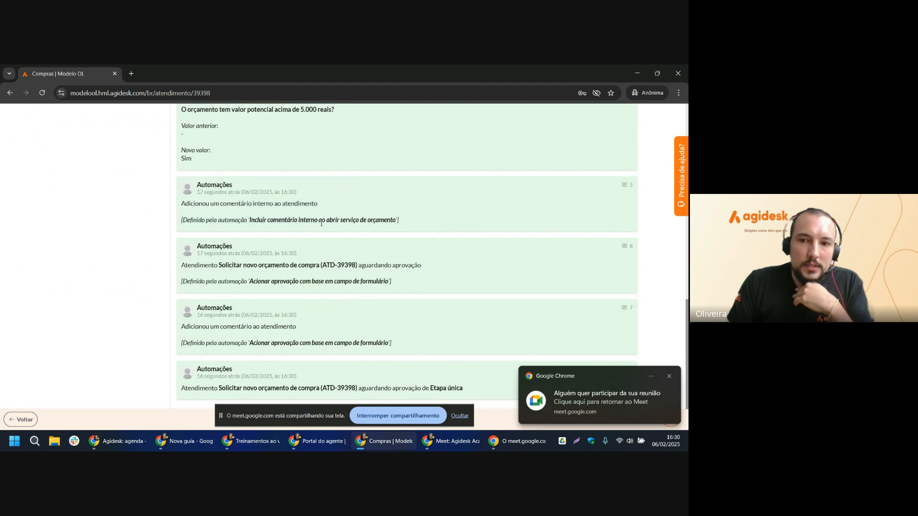
pyautogui.moveTo(253, 217); pyautogui.dragTo(367, 221)
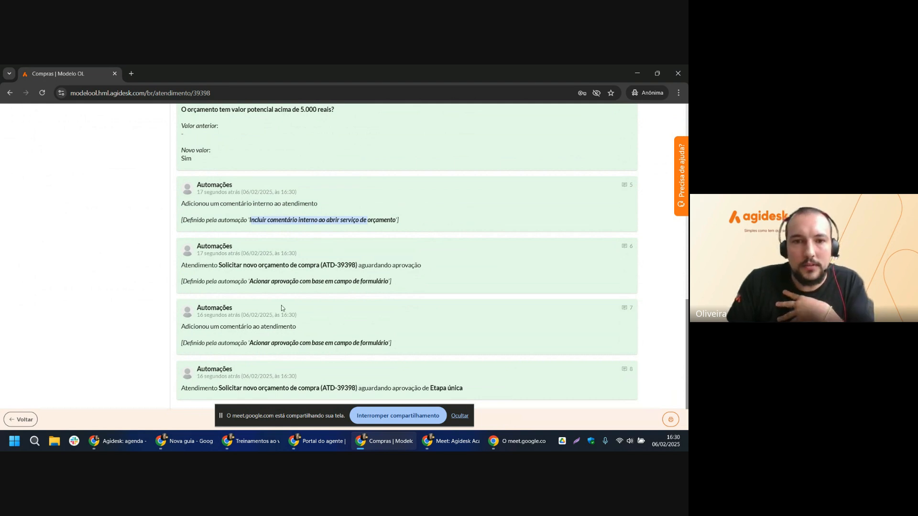
pyautogui.moveTo(249, 282); pyautogui.dragTo(324, 291)
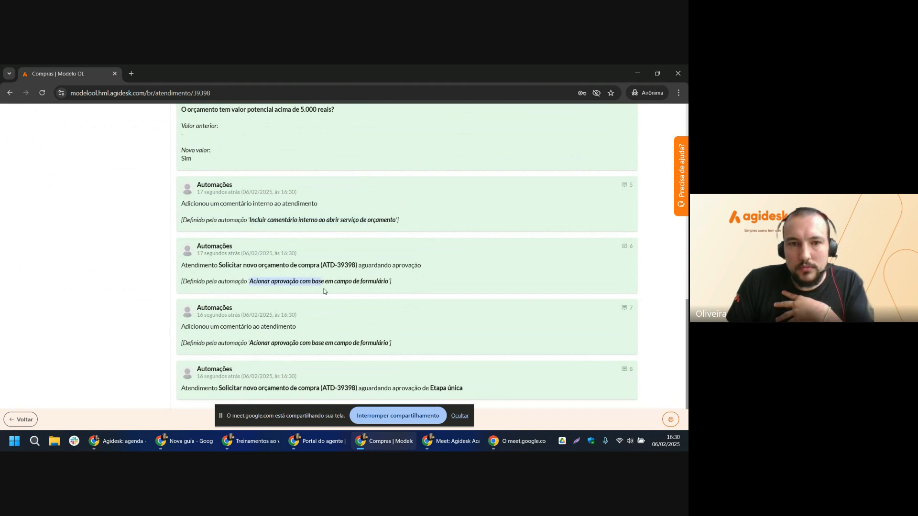
pyautogui.scroll(2, 313, 276)
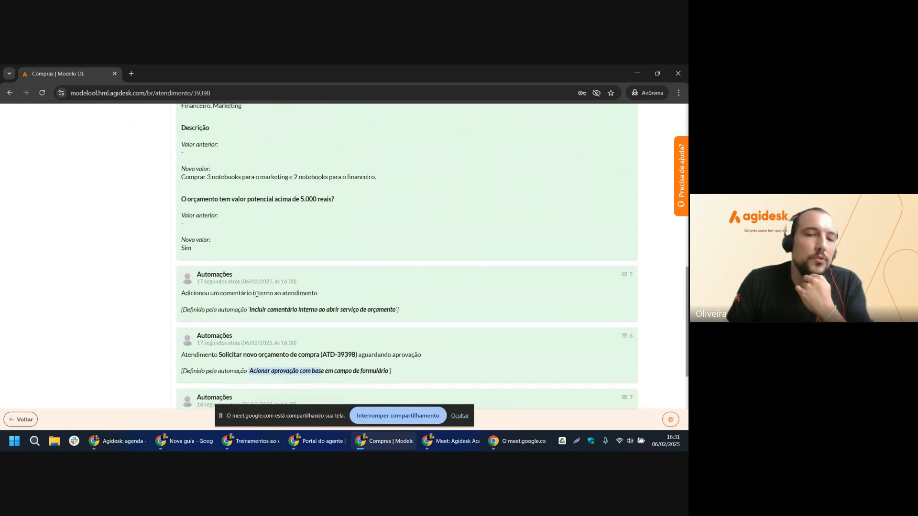
pyautogui.scroll(-2, 301, 263)
pyautogui.scroll(2, 287, 247)
pyautogui.scroll(2, 287, 247)
pyautogui.scroll(-4, 288, 262)
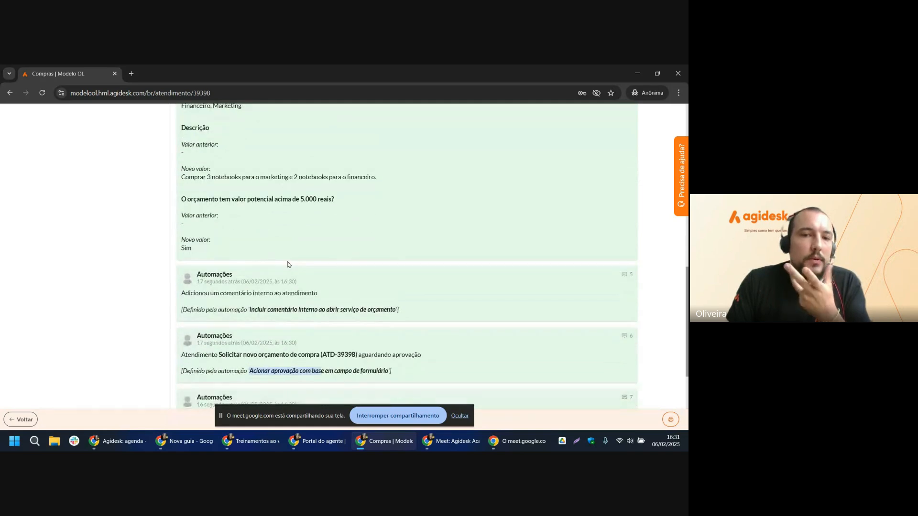
pyautogui.scroll(10, 328, 274)
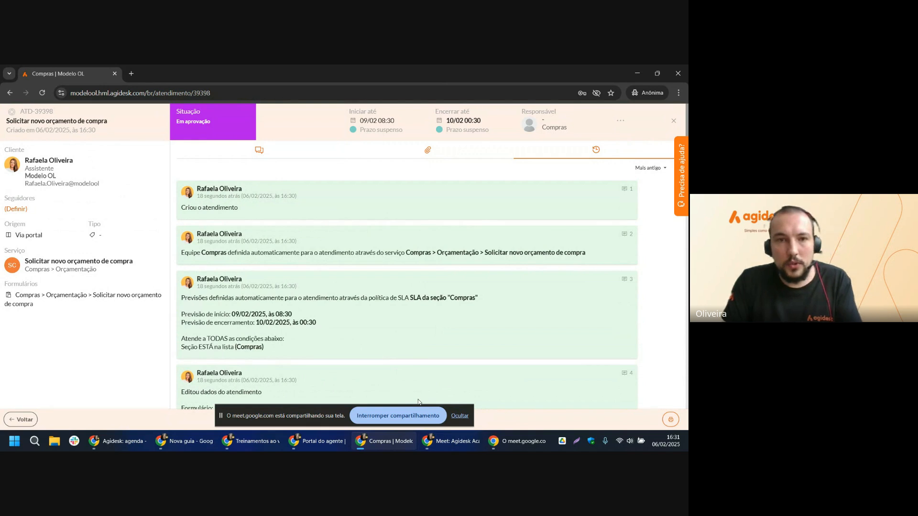
# Switch to the agent portal window and open the newest Solicitar novo orçamento de compra ticket from Novos atendimentos.
pyautogui.hotkey('alt', 'Tab')
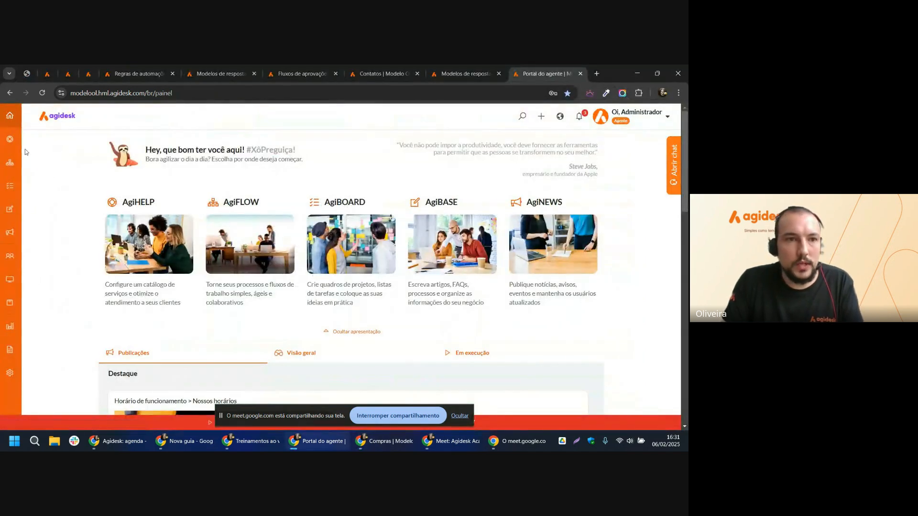
pyautogui.click(10, 140)
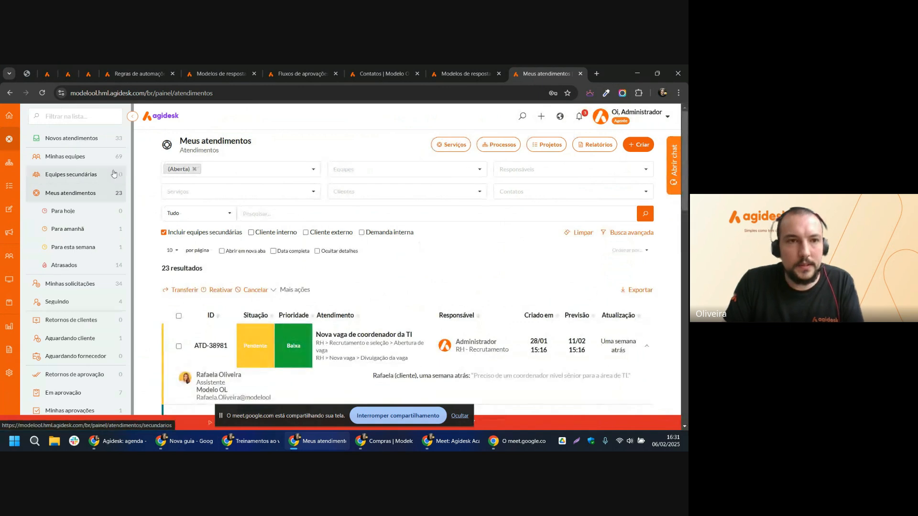
pyautogui.click(71, 138)
pyautogui.scroll(-1, 149, 258)
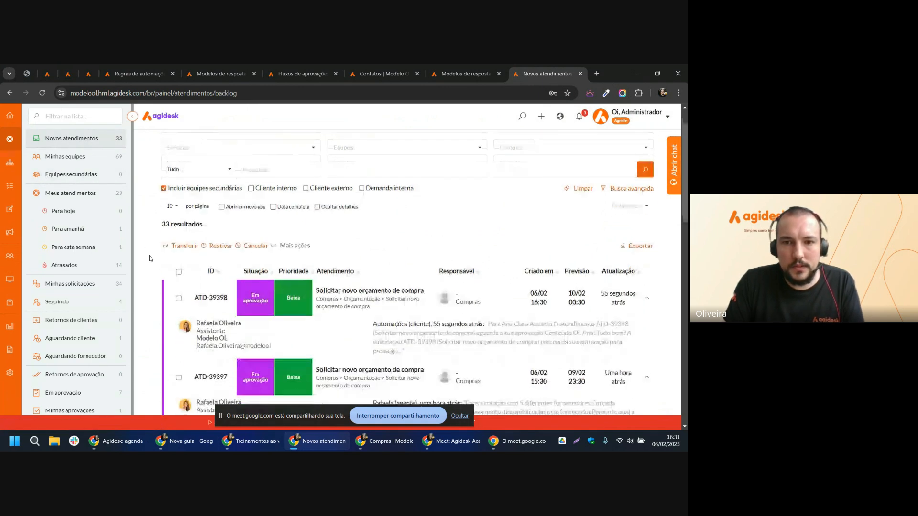
pyautogui.click(214, 298)
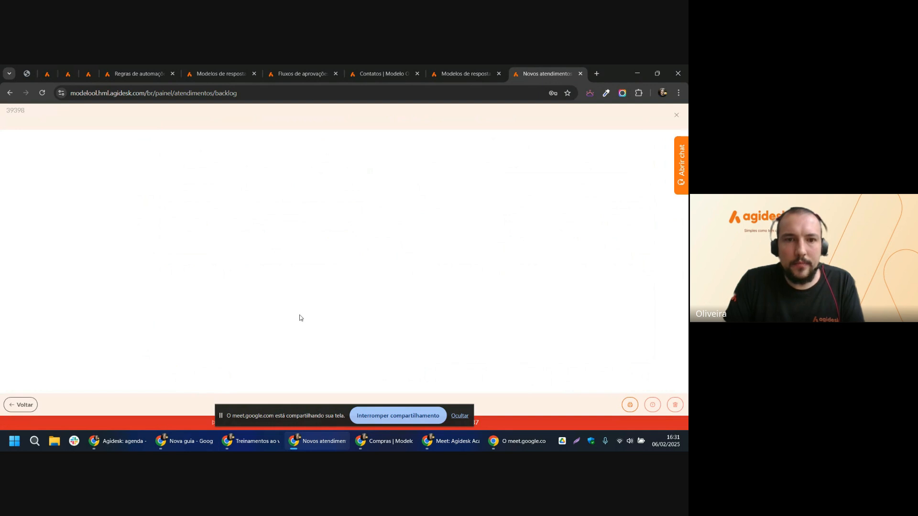
# Compare the ticket's public form entry with the internal automation comment, checking its quote instructions, visibility and origin.
pyautogui.scroll(-1, 215, 124)
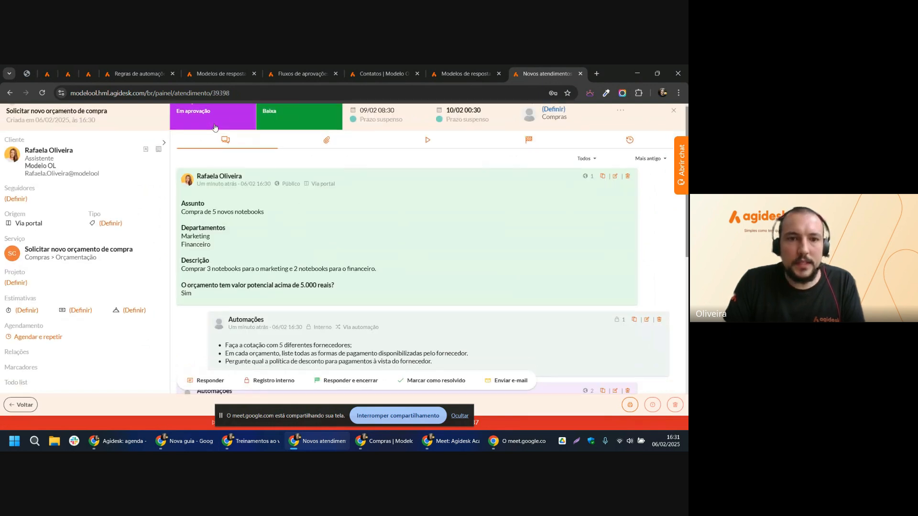
pyautogui.moveTo(181, 177); pyautogui.dragTo(239, 250)
pyautogui.click(240, 250)
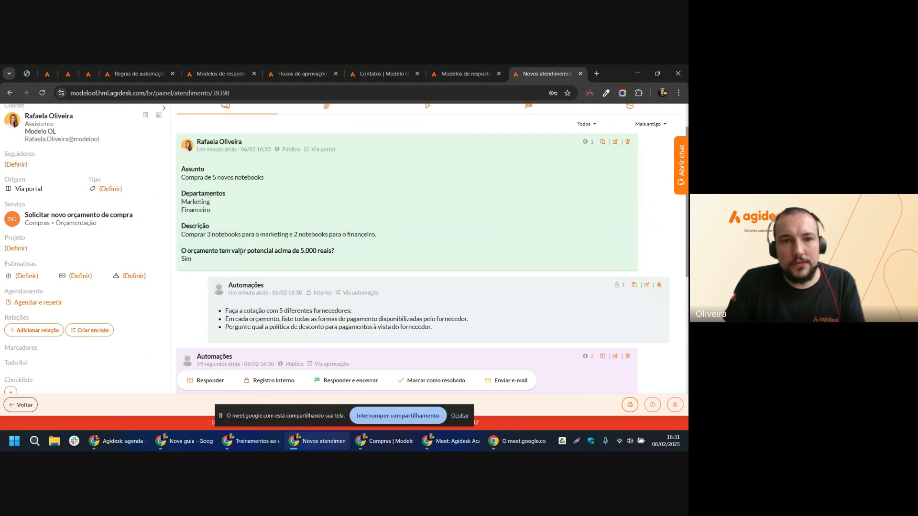
pyautogui.scroll(-2, 233, 215)
pyautogui.moveTo(232, 216); pyautogui.dragTo(445, 237)
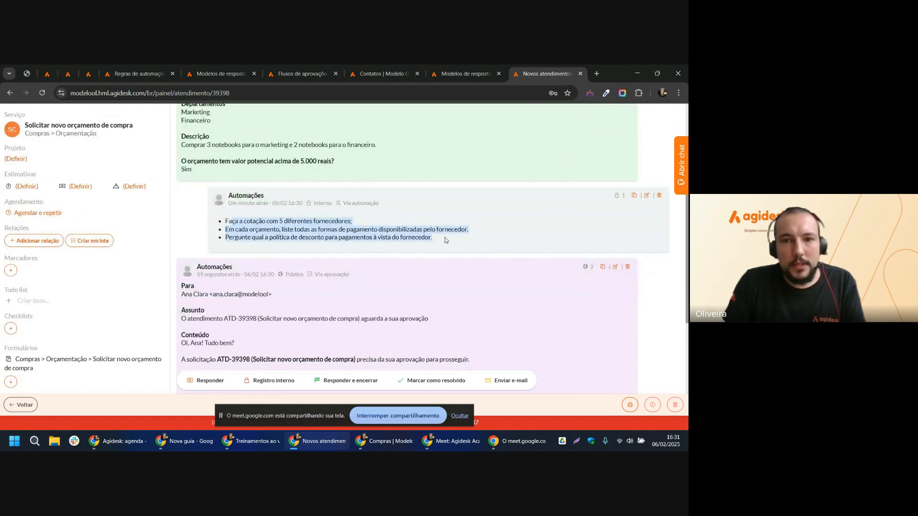
pyautogui.click(268, 202)
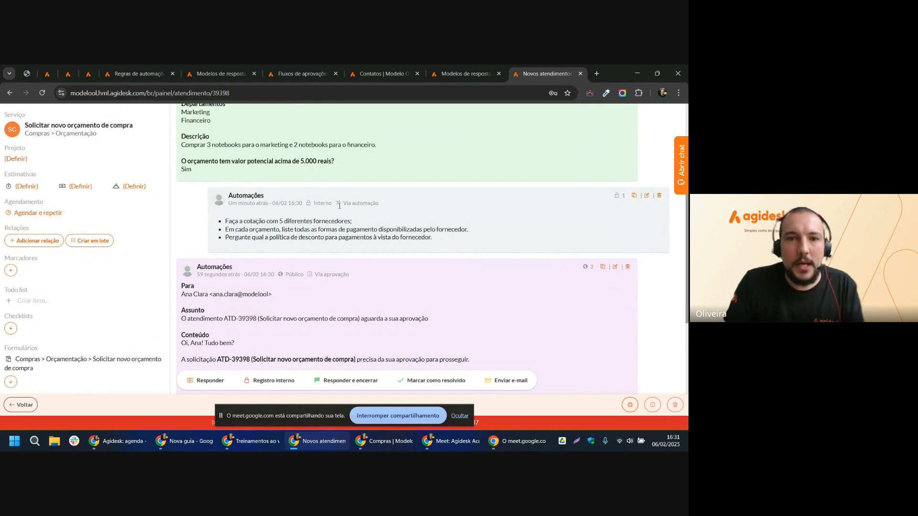
pyautogui.moveTo(342, 205); pyautogui.dragTo(384, 207)
pyautogui.click(383, 207)
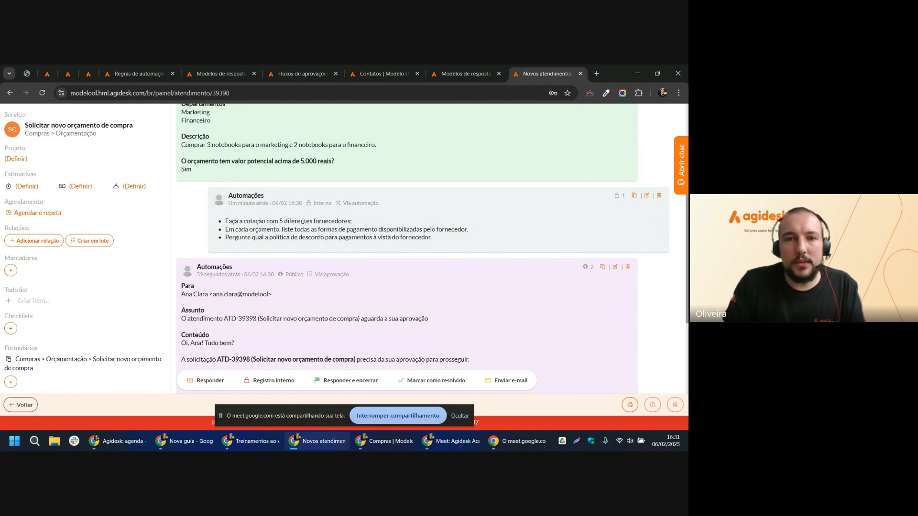
# Read the approval request e-mail recorded in the ticket, and open the ticket's history with its hidden earlier entries expanded.
pyautogui.scroll(-1, 303, 221)
pyautogui.scroll(-2, 204, 264)
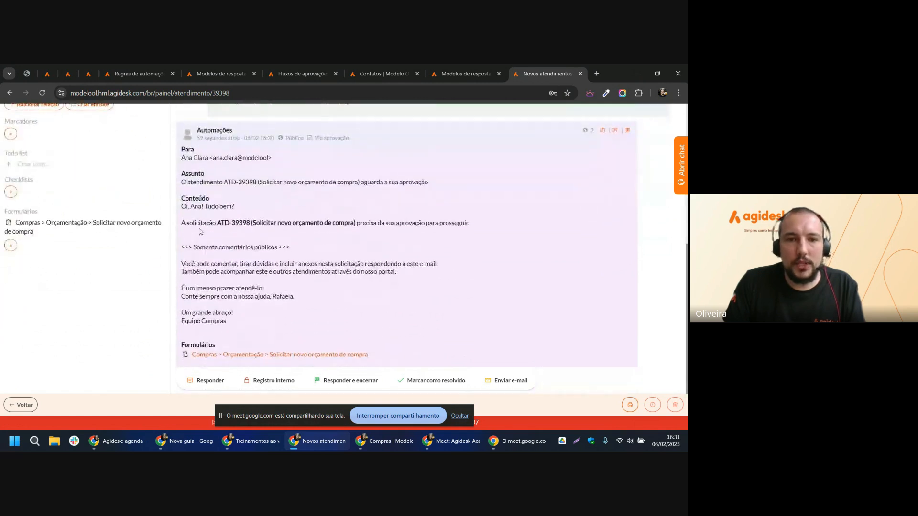
pyautogui.scroll(6, 203, 264)
pyautogui.click(629, 148)
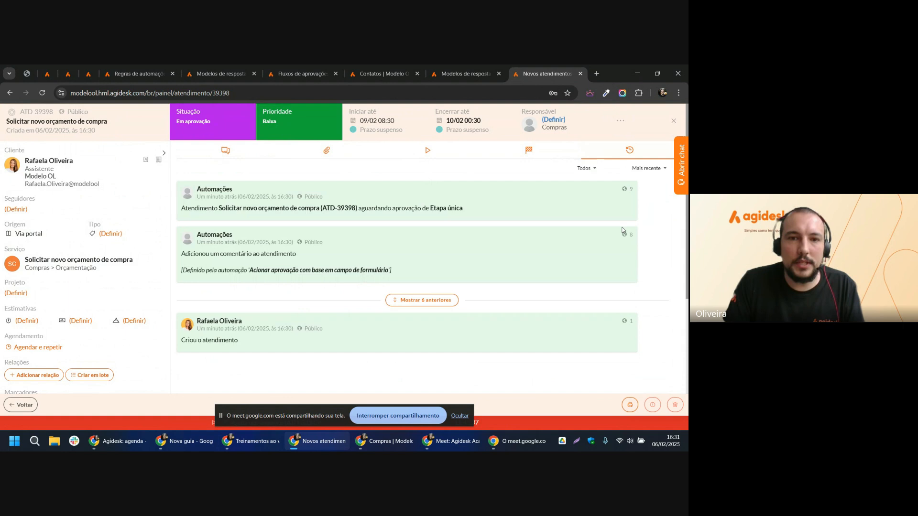
pyautogui.click(439, 300)
pyautogui.scroll(-1, 208, 241)
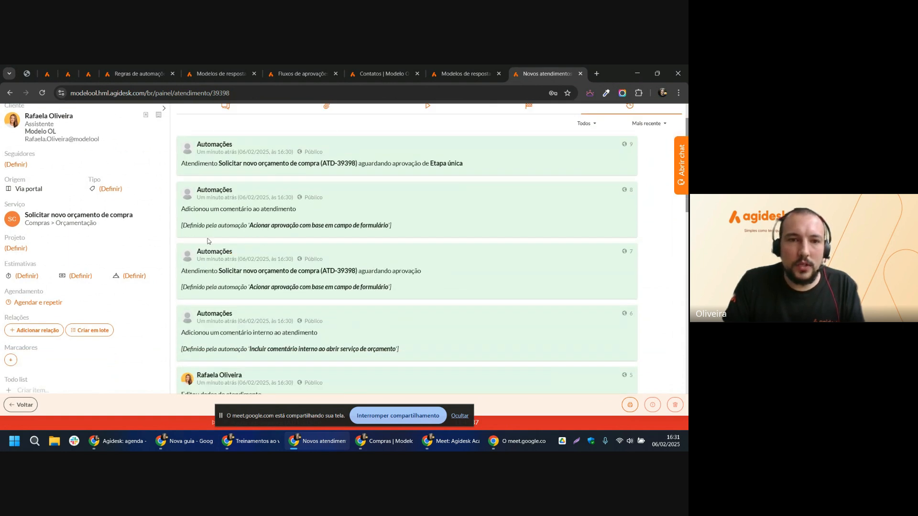
# Examine which history entries come from the automation 'Acionar aprovação com base em campo de formulário', covering the added comment and the pending approval.
pyautogui.moveTo(195, 211); pyautogui.dragTo(295, 210)
pyautogui.moveTo(242, 225); pyautogui.dragTo(342, 227)
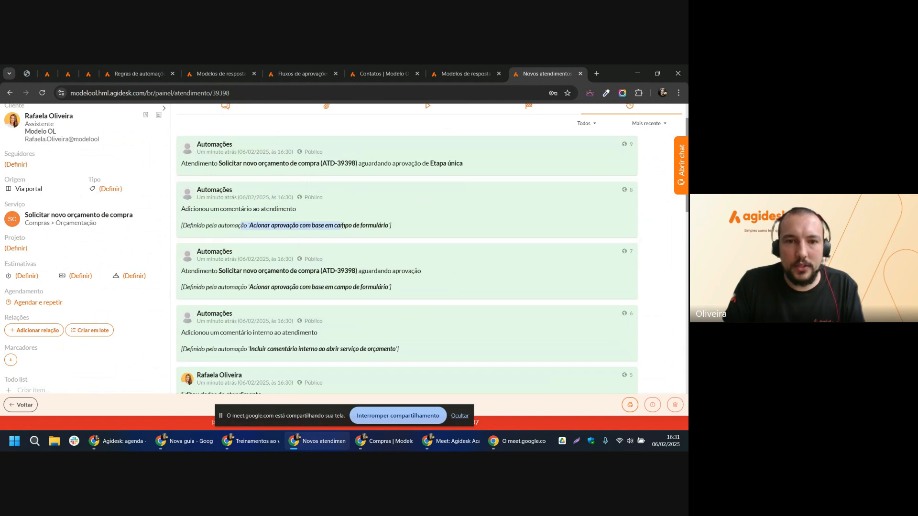
pyautogui.scroll(-1, 214, 277)
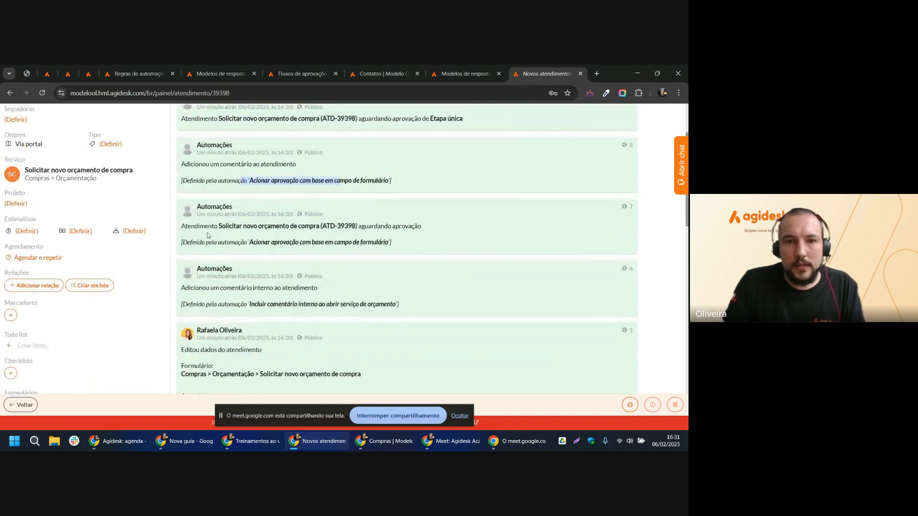
pyautogui.moveTo(208, 226); pyautogui.dragTo(405, 239)
pyautogui.click(221, 238)
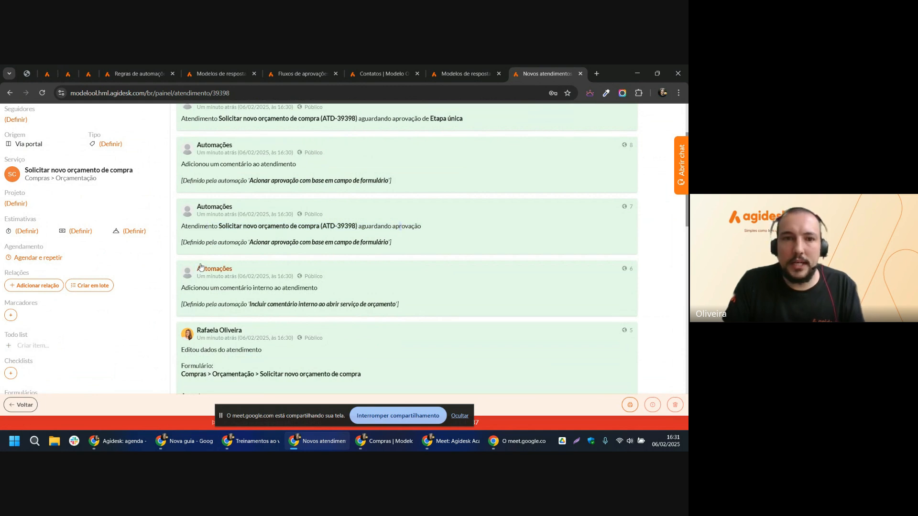
pyautogui.moveTo(223, 248); pyautogui.dragTo(327, 242)
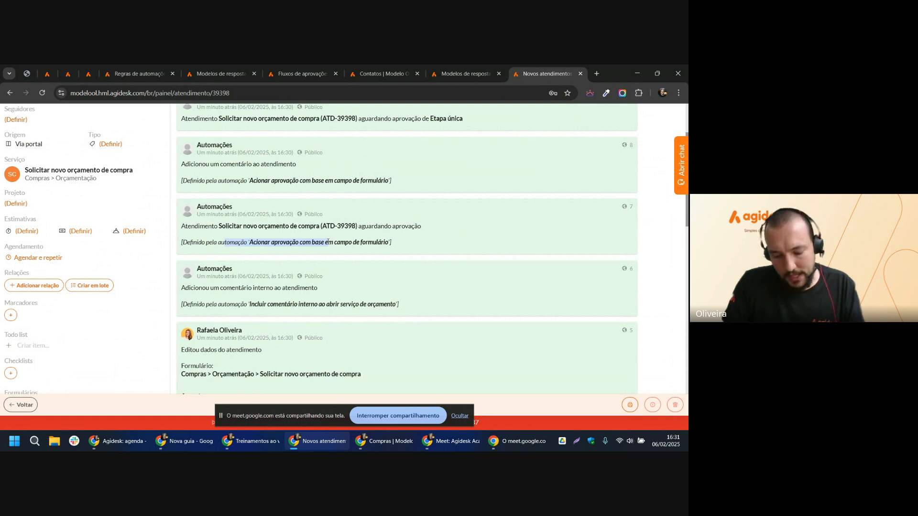
pyautogui.click(332, 254)
pyautogui.scroll(2, 335, 268)
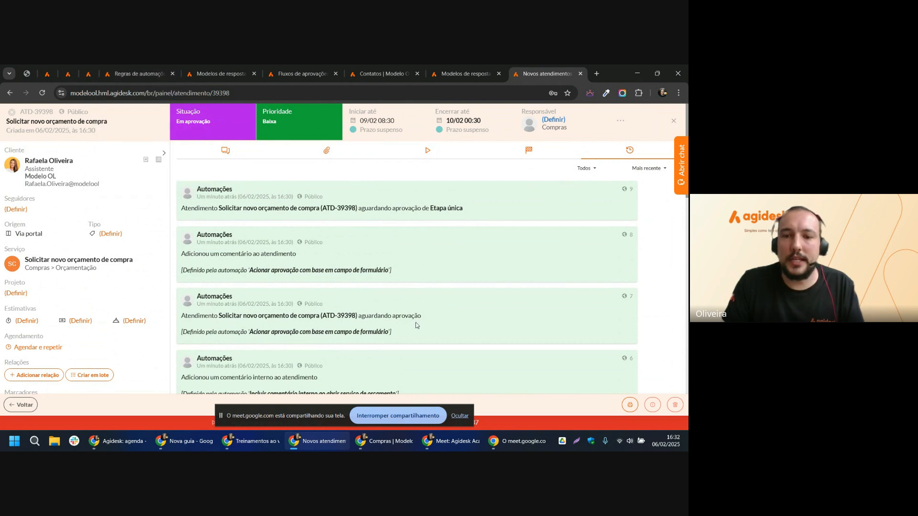
# Open the automation rule 'Incluir comentário interno ao abrir serviço de orçamento' and expand its trigger event options.
pyautogui.click(421, 416)
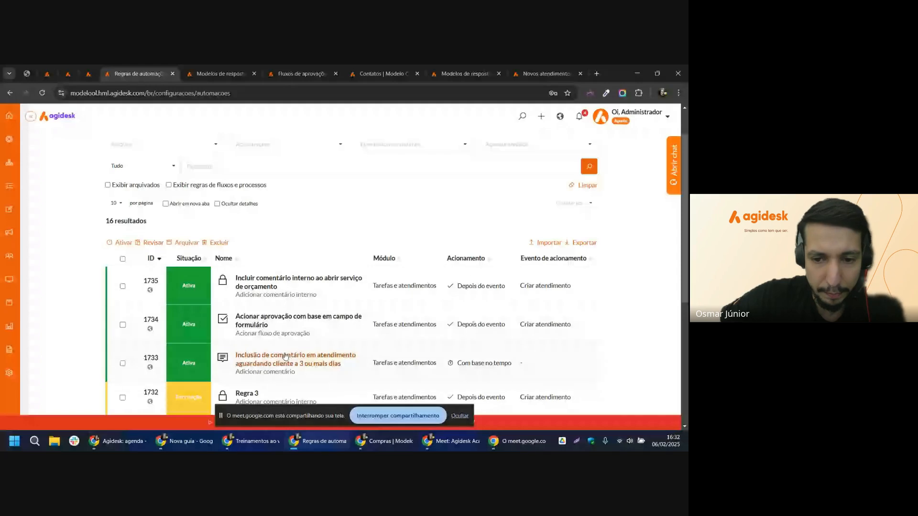
pyautogui.click(273, 301)
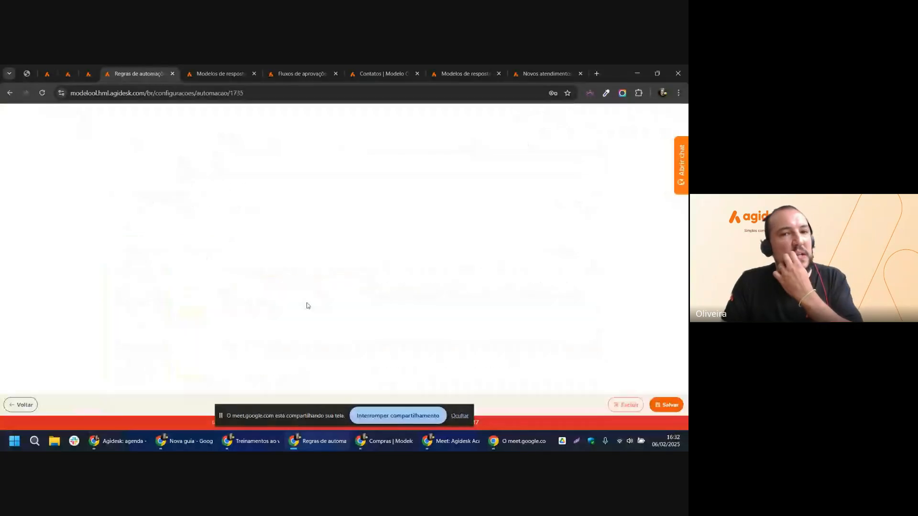
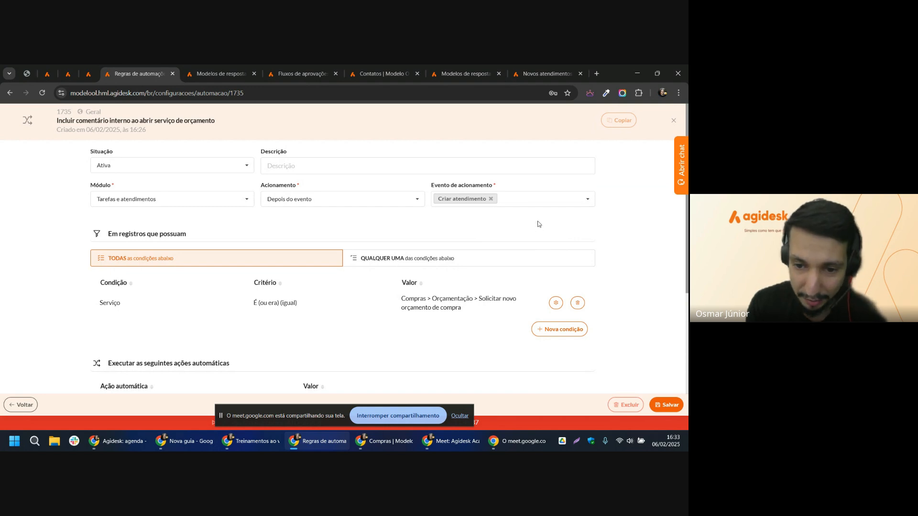
pyautogui.click(537, 201)
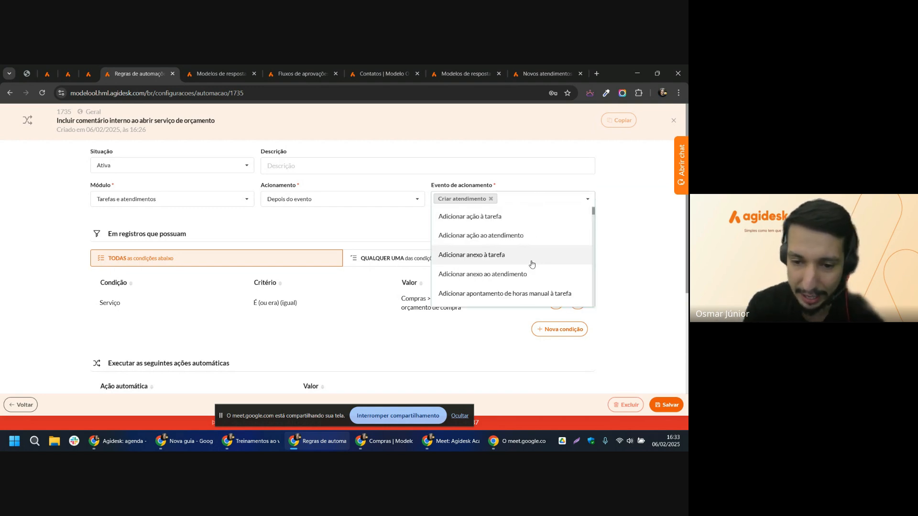
# Look through the available trigger events for tickets and tasks, from the adding events down to the approval request events.
pyautogui.scroll(-3, 531, 264)
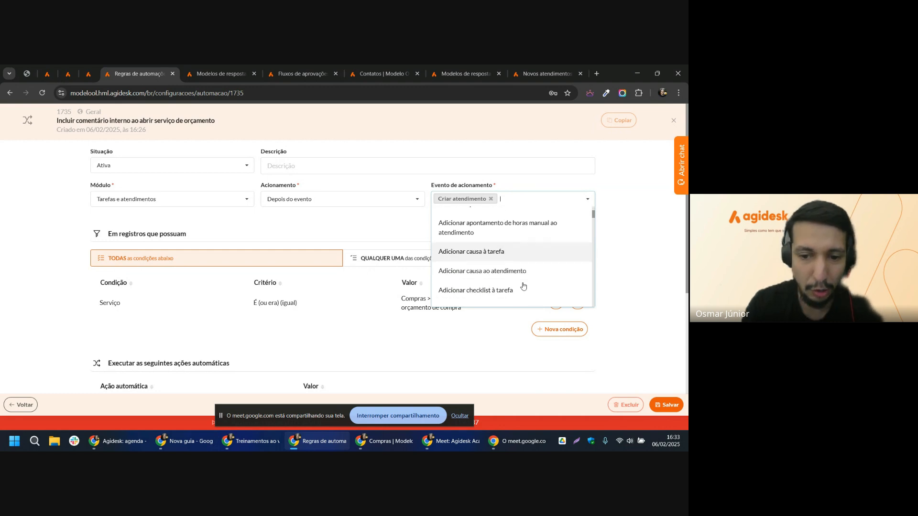
pyautogui.scroll(-5, 523, 285)
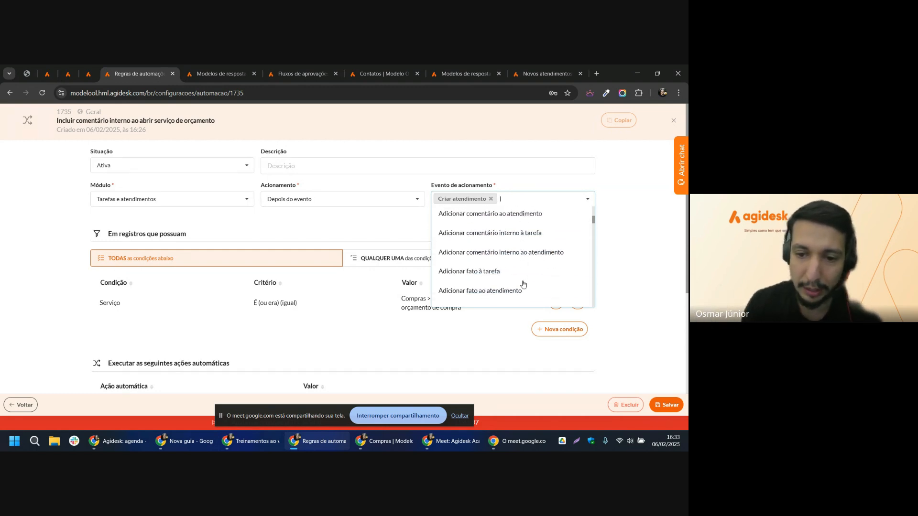
pyautogui.scroll(-5, 524, 284)
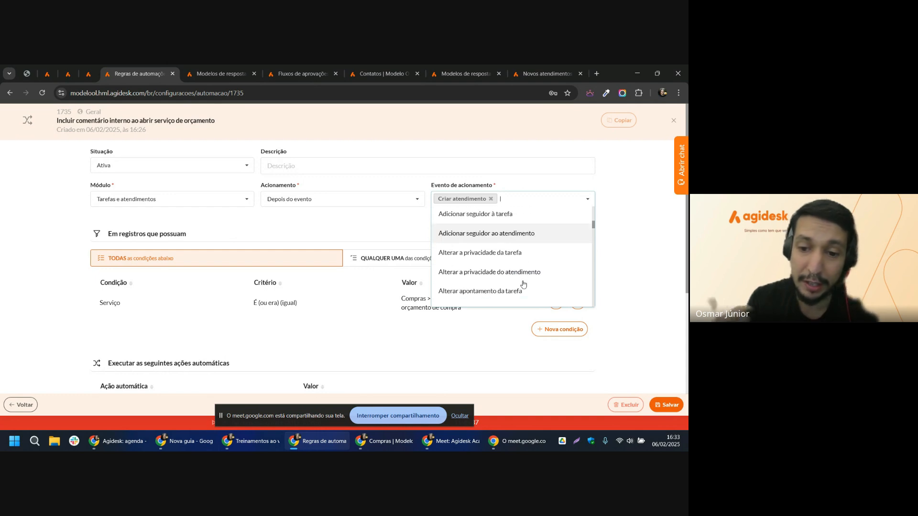
pyautogui.scroll(-5, 523, 284)
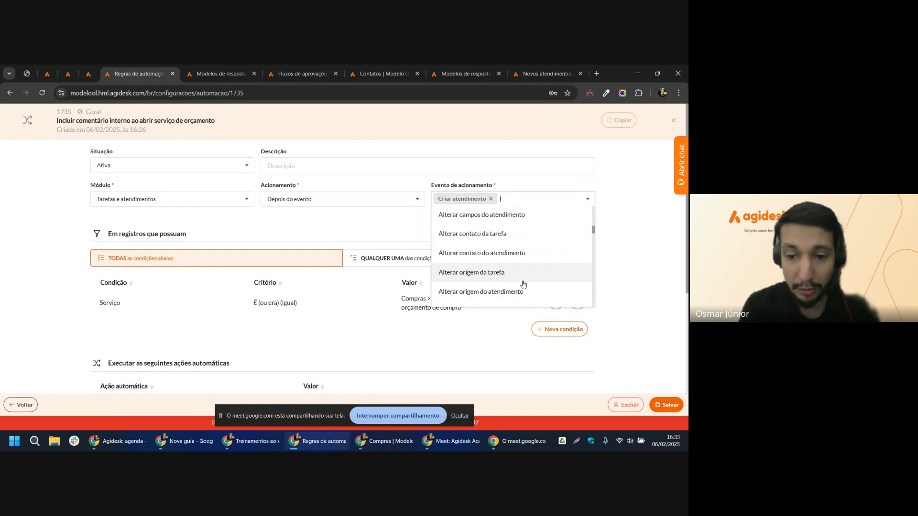
pyautogui.scroll(-5, 524, 284)
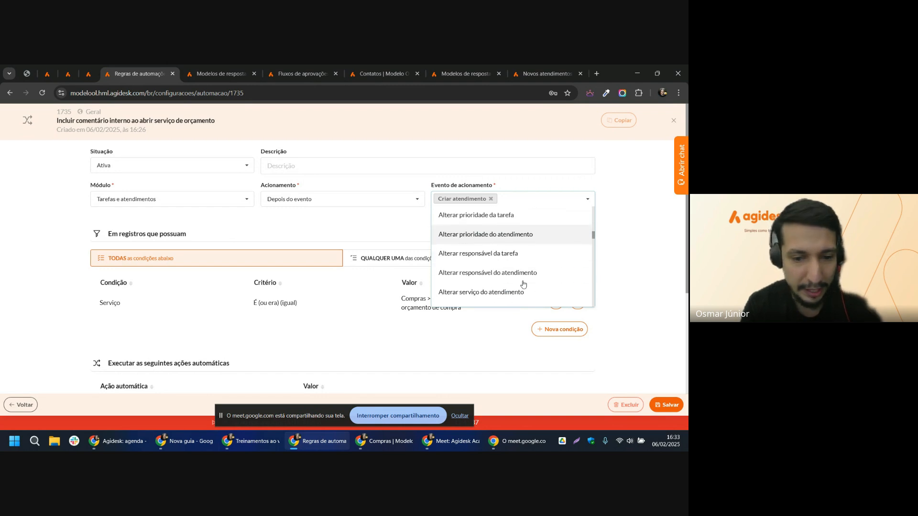
pyautogui.scroll(-5, 524, 284)
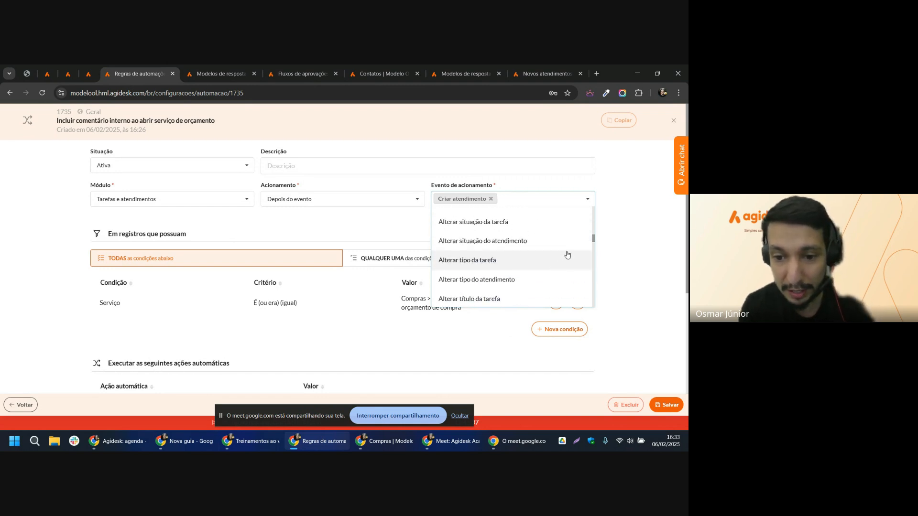
pyautogui.scroll(-5, 594, 241)
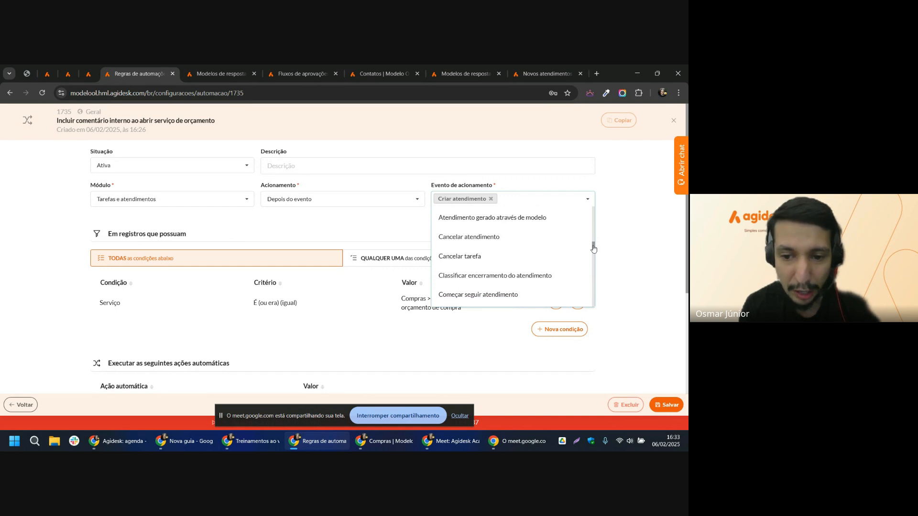
pyautogui.scroll(-5, 560, 272)
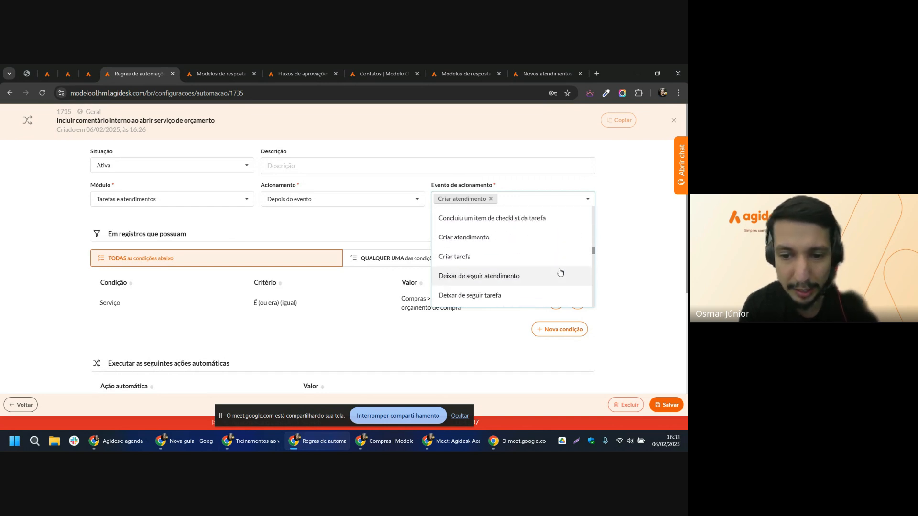
pyautogui.scroll(-5, 560, 272)
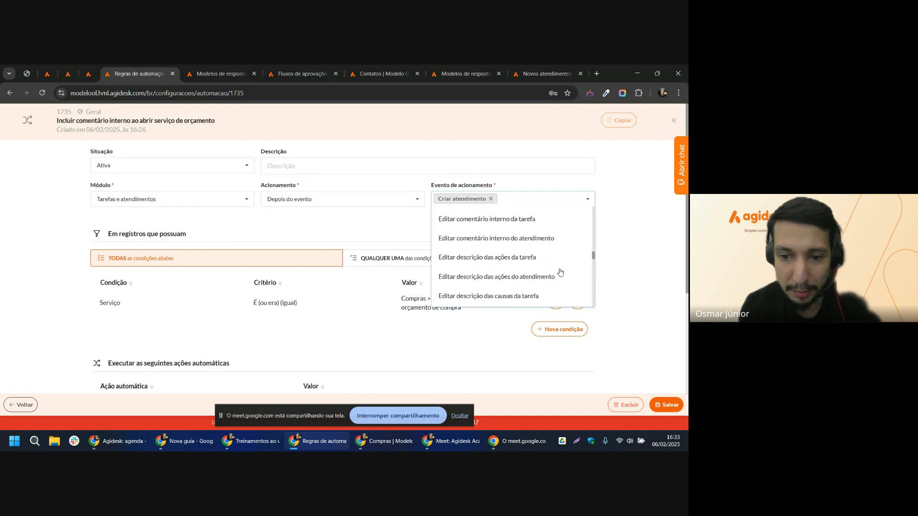
pyautogui.scroll(-4, 560, 272)
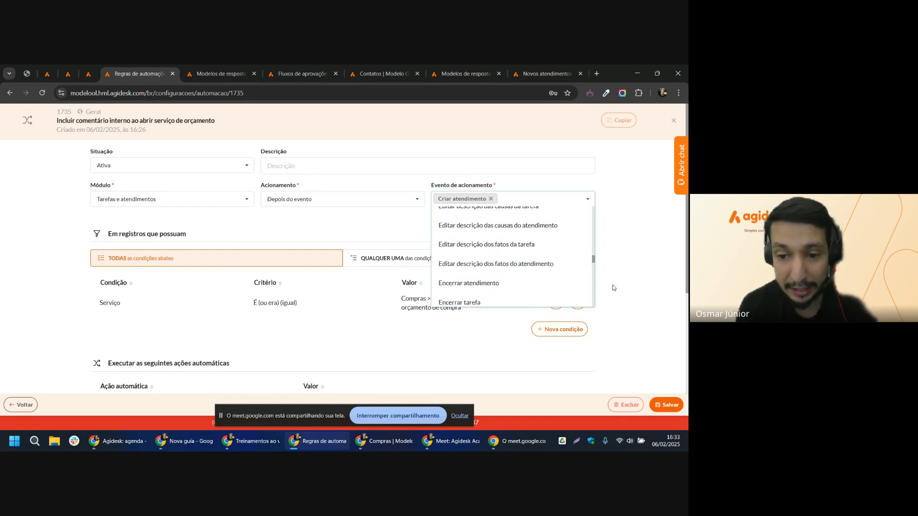
pyautogui.scroll(-2, 520, 292)
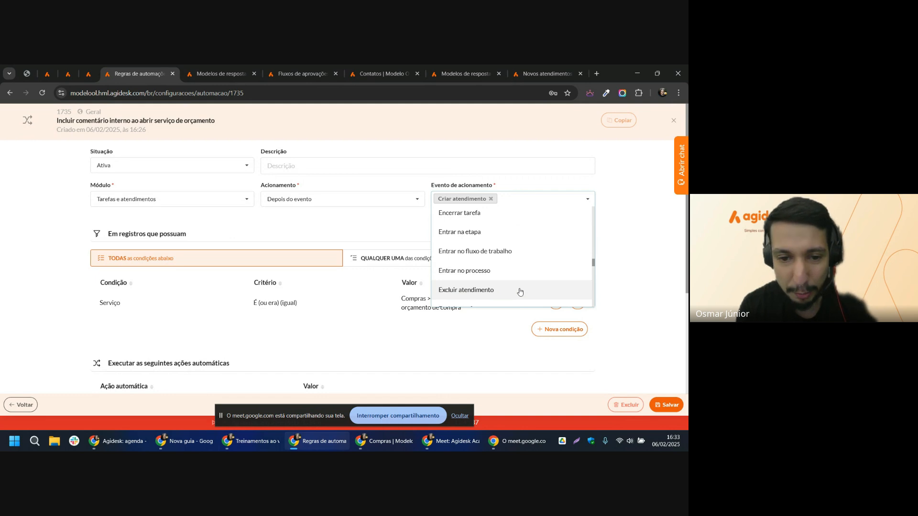
pyautogui.scroll(-4, 520, 292)
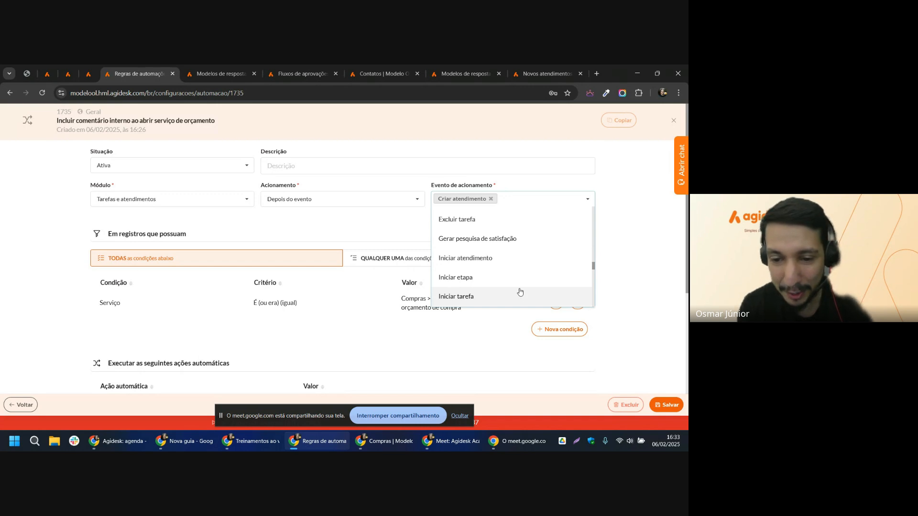
pyautogui.scroll(-5, 520, 292)
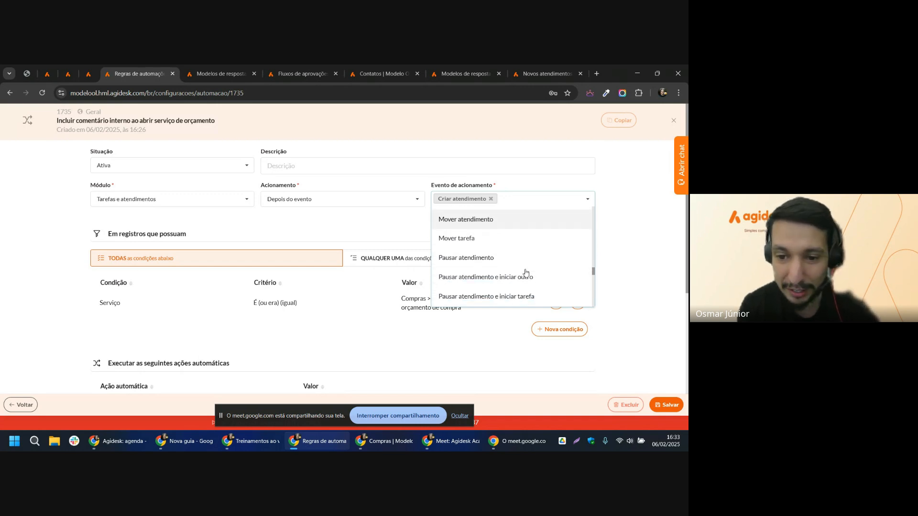
pyautogui.scroll(-2, 526, 273)
pyautogui.scroll(-3, 525, 273)
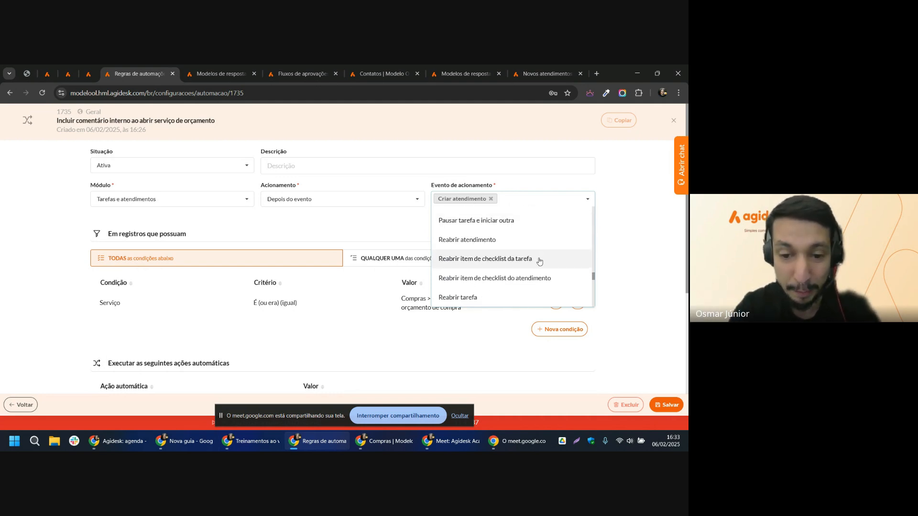
pyautogui.scroll(-4, 548, 259)
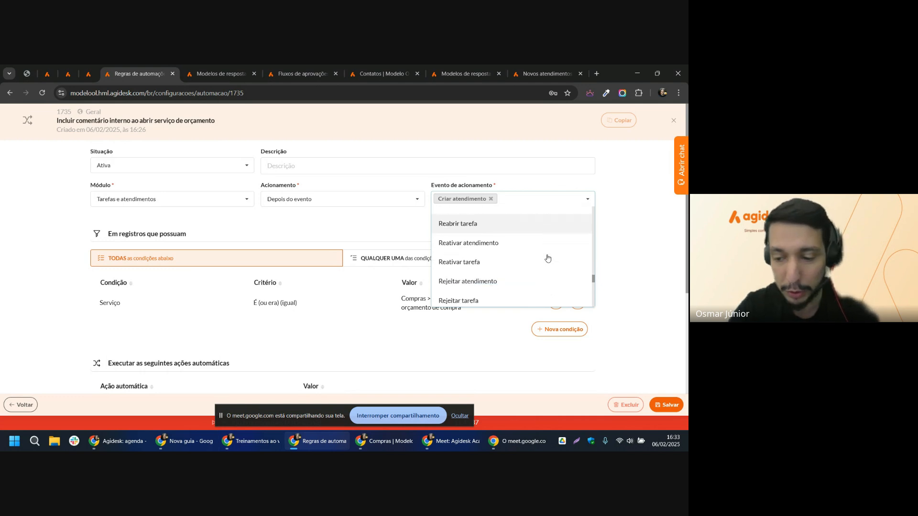
pyautogui.scroll(-3, 548, 258)
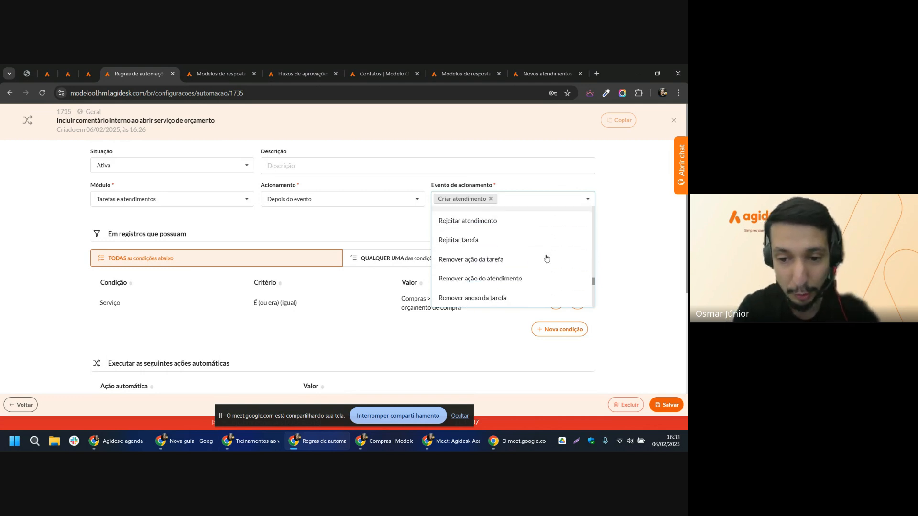
pyautogui.scroll(-2, 547, 258)
pyautogui.scroll(-1, 559, 239)
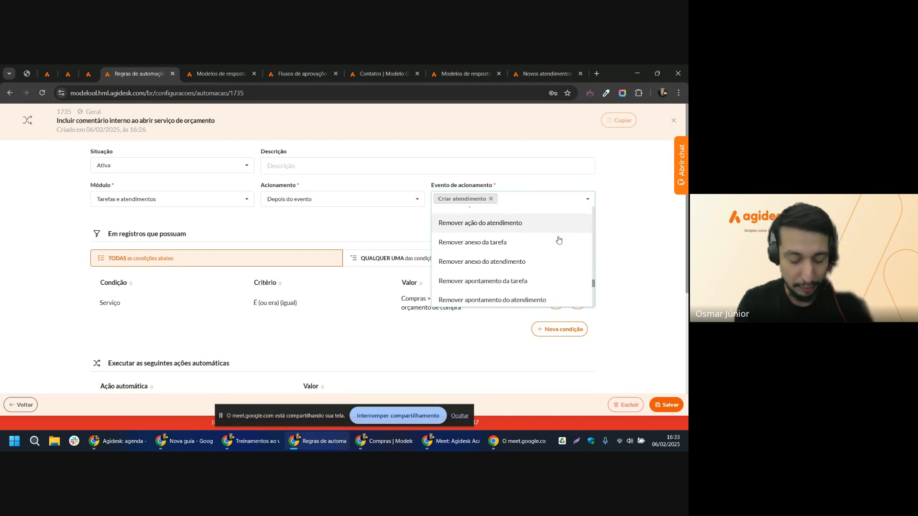
pyautogui.scroll(-4, 560, 258)
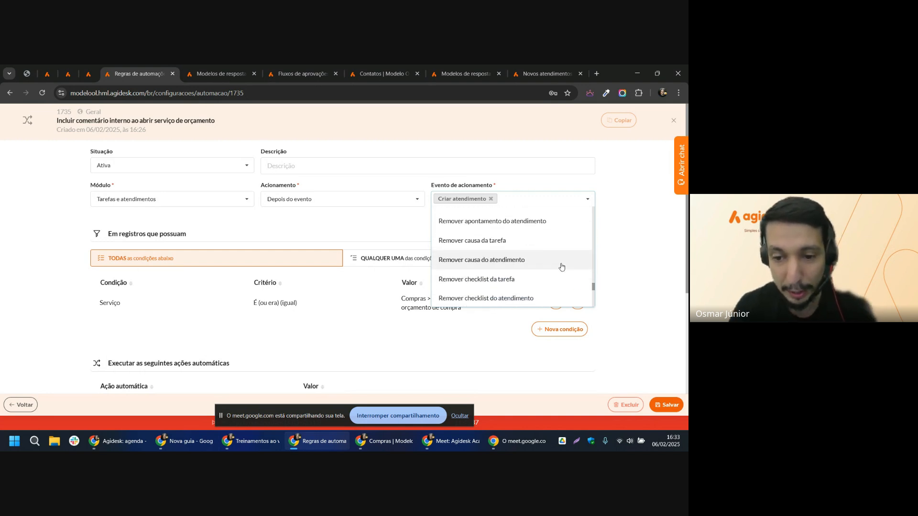
pyautogui.scroll(-2, 562, 267)
pyautogui.scroll(-2, 563, 268)
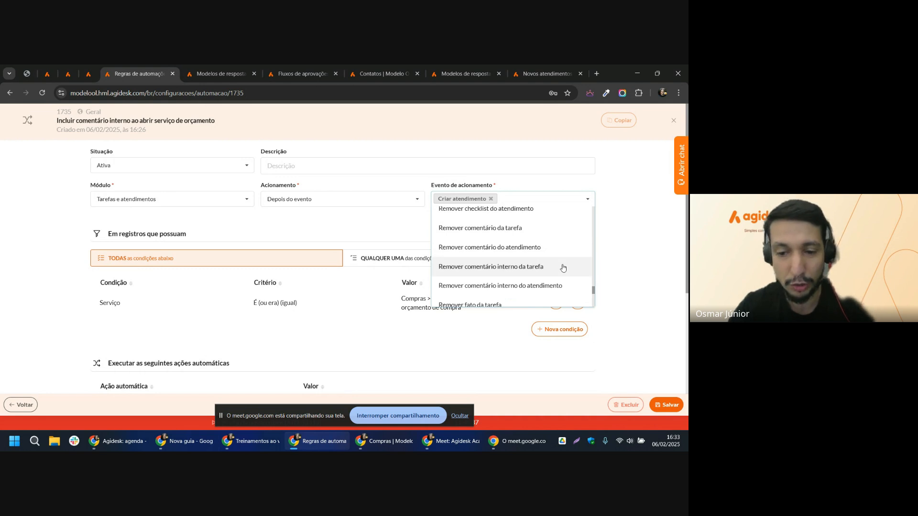
pyautogui.scroll(-5, 563, 268)
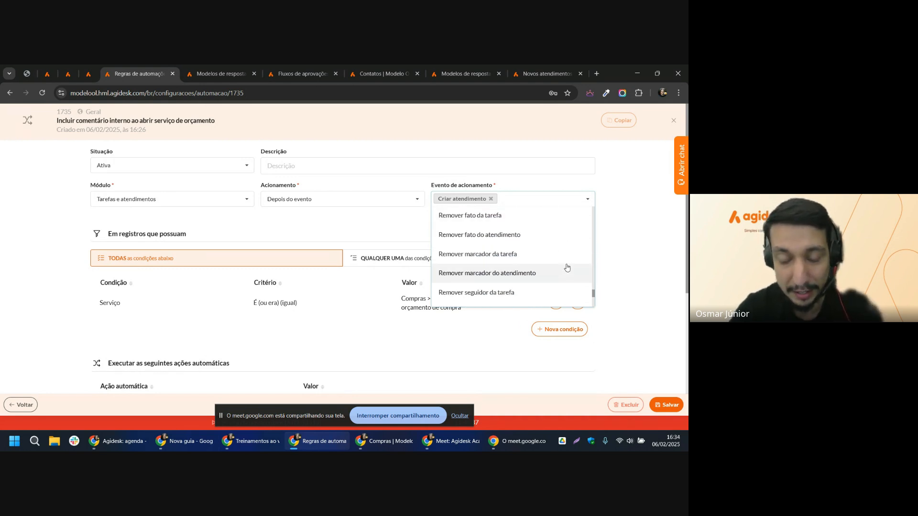
pyautogui.scroll(-2, 553, 270)
pyautogui.scroll(-3, 554, 277)
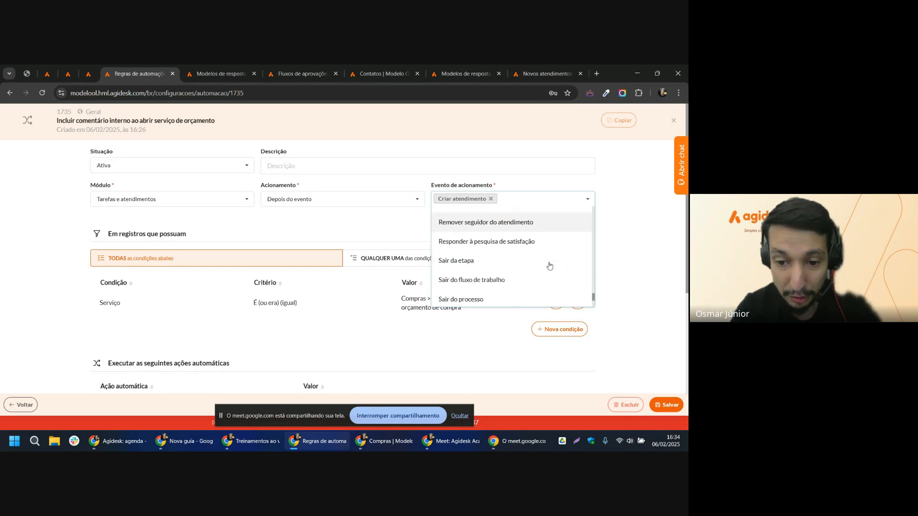
pyautogui.scroll(-3, 554, 281)
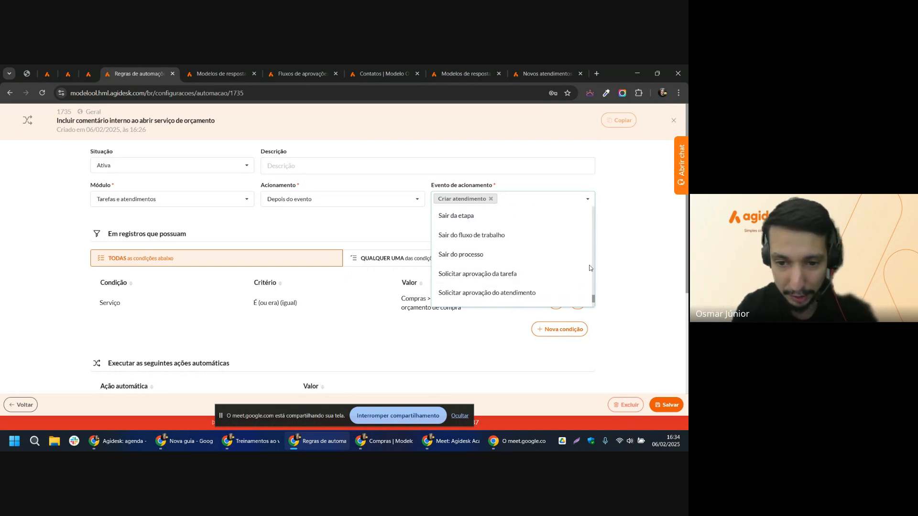
# Close the trigger event options without changing them, and review the rule's conditions and automatic actions.
pyautogui.click(618, 269)
pyautogui.scroll(-2, 176, 282)
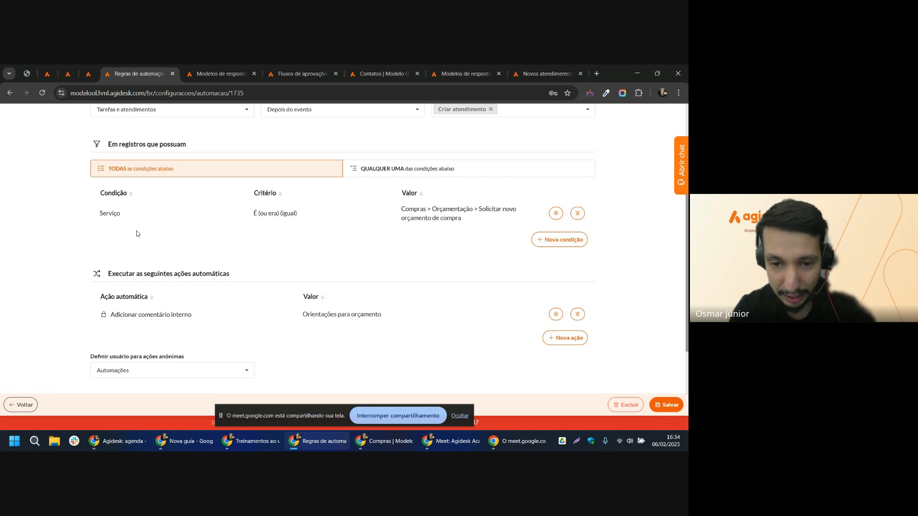
# Start a new trigger condition and look through the available conditions, from 'Atendimento interno' to the date, weekday and day-of-month options.
pyautogui.click(553, 245)
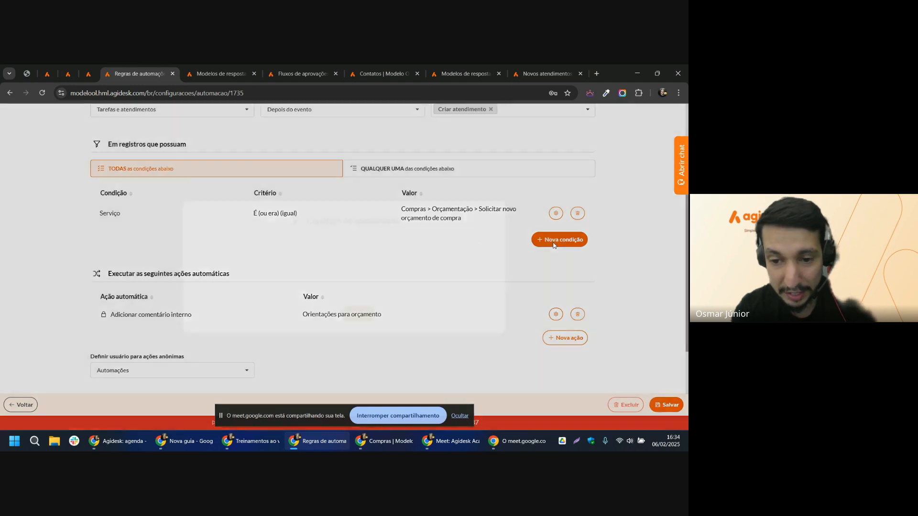
pyautogui.click(291, 245)
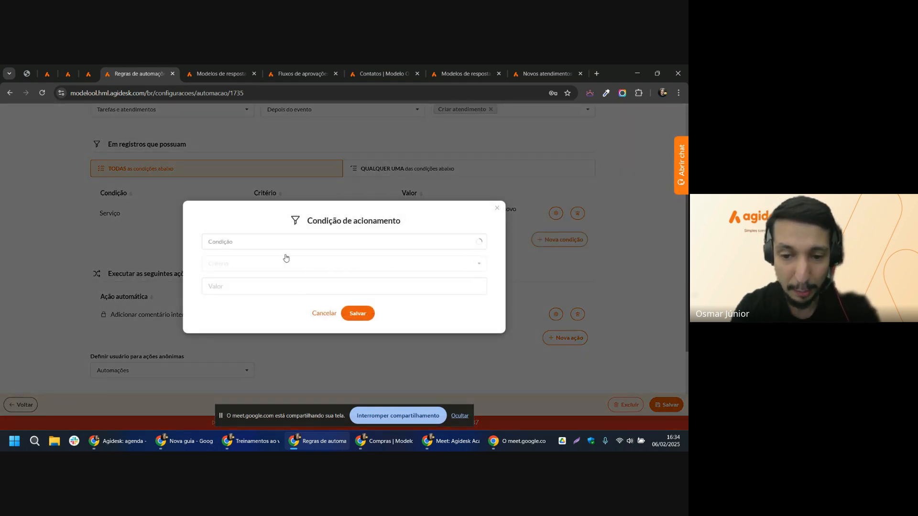
pyautogui.scroll(-5, 297, 277)
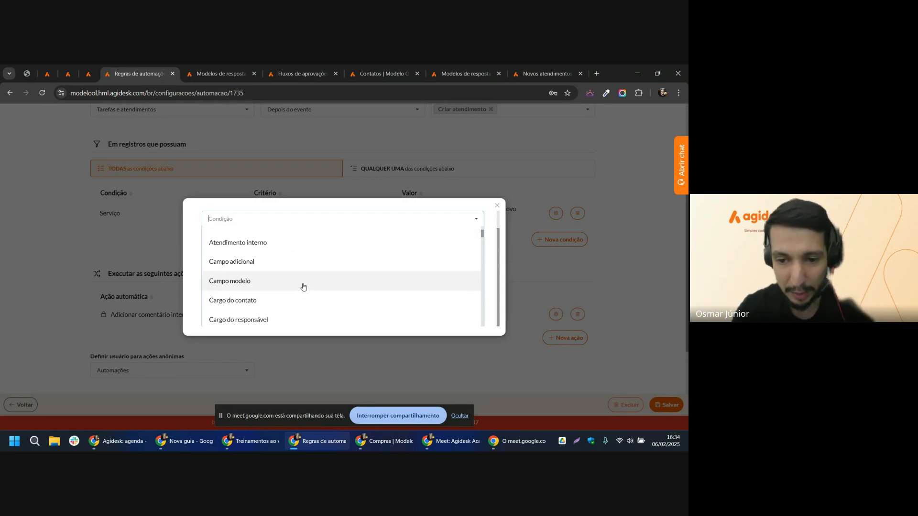
pyautogui.scroll(-5, 303, 287)
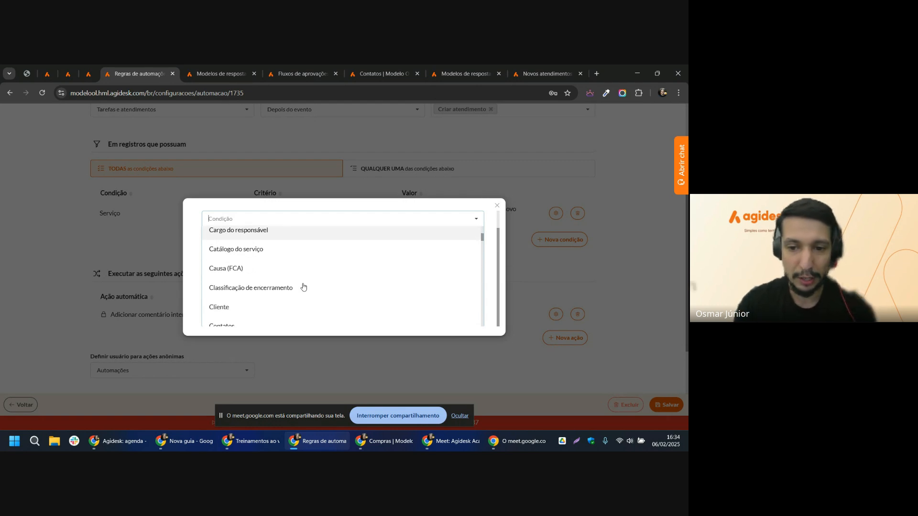
pyautogui.scroll(-4, 304, 286)
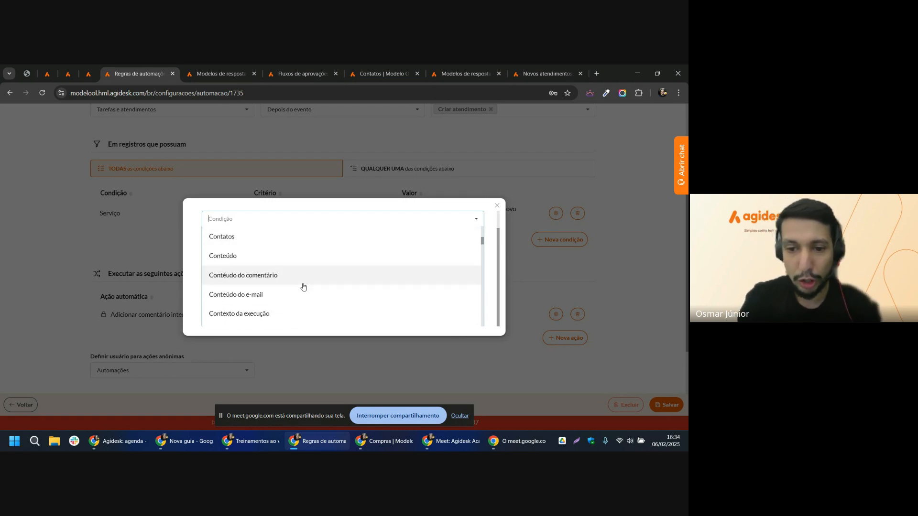
pyautogui.scroll(-3, 303, 287)
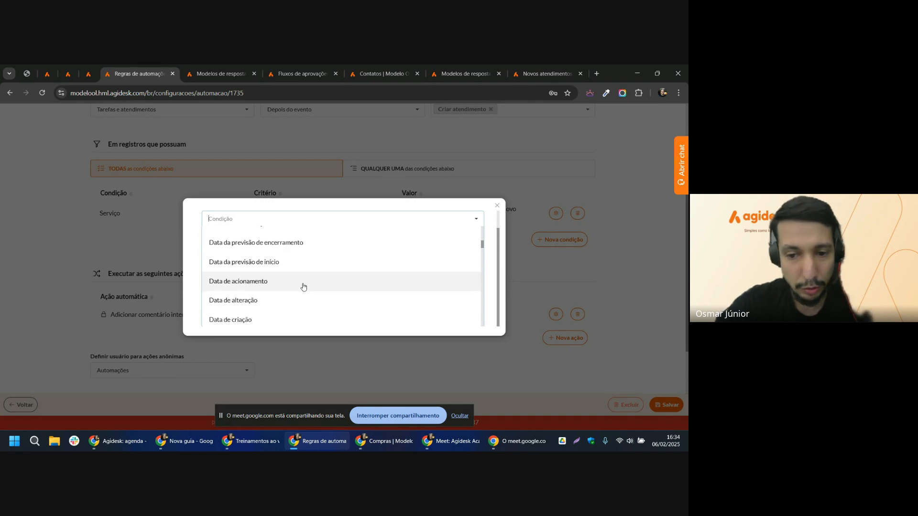
pyautogui.scroll(-2, 304, 287)
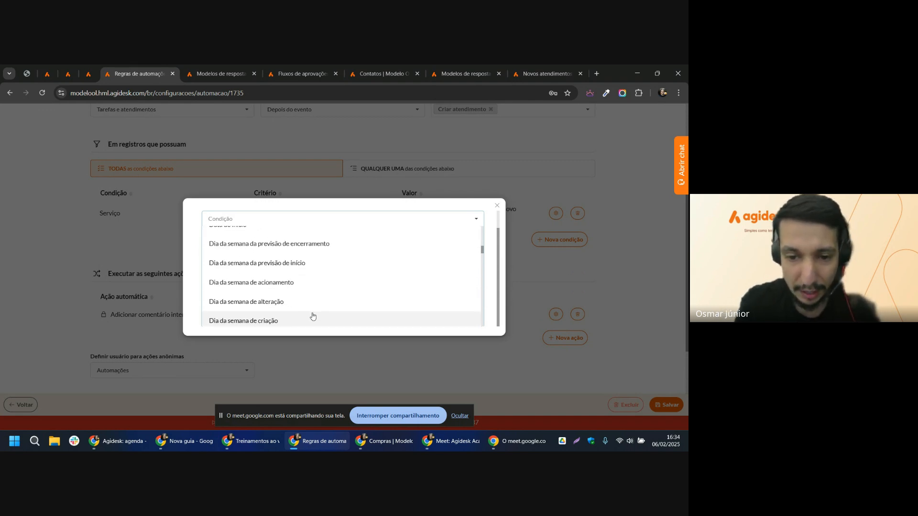
pyautogui.scroll(-2, 312, 316)
pyautogui.scroll(-2, 316, 283)
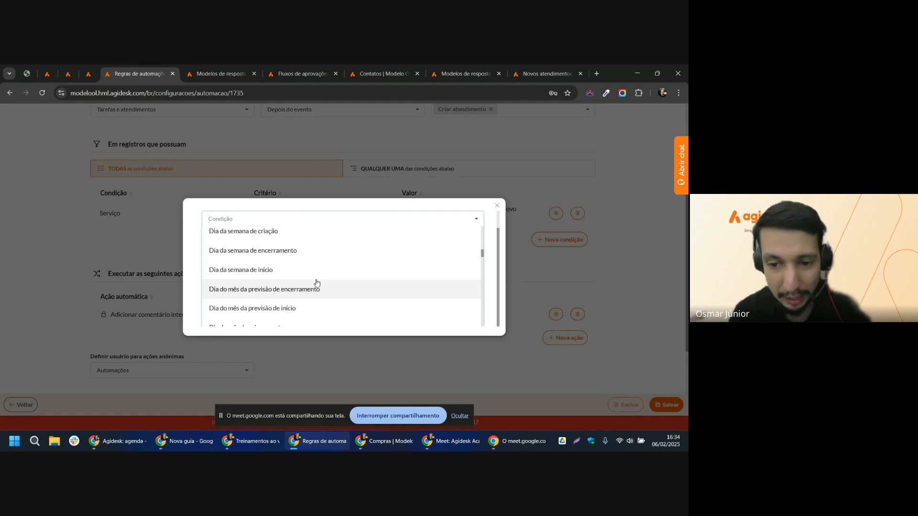
pyautogui.scroll(-3, 316, 282)
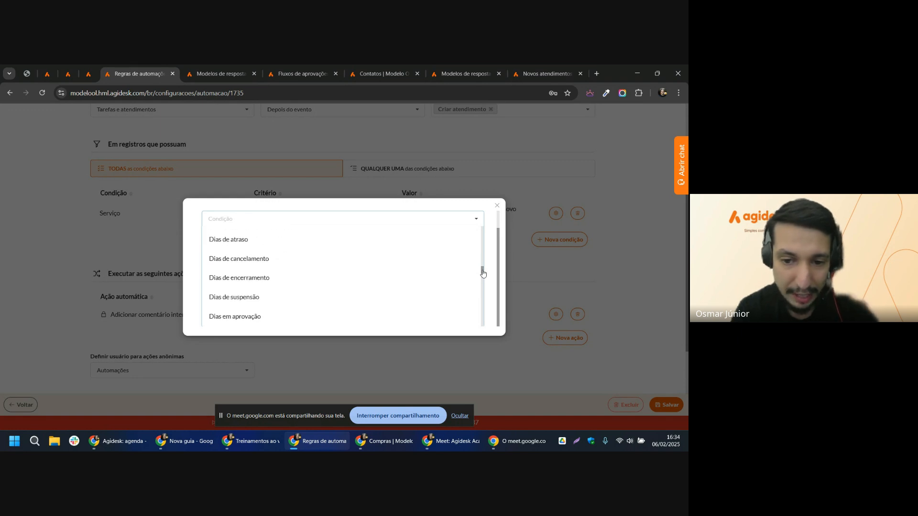
# Look through the conditions covering elapsed days, approver team, schedules, markers, months, SLA policy, service and task status.
pyautogui.scroll(-5, 335, 296)
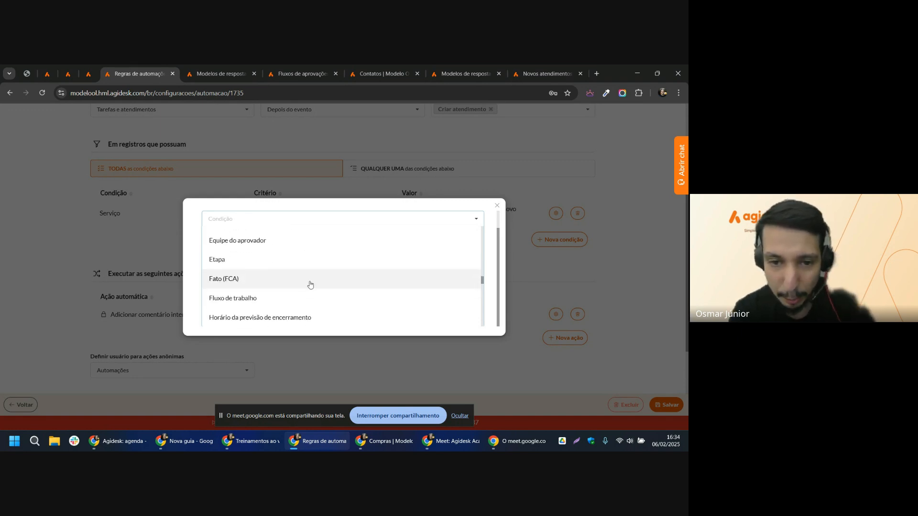
pyautogui.scroll(-2, 314, 276)
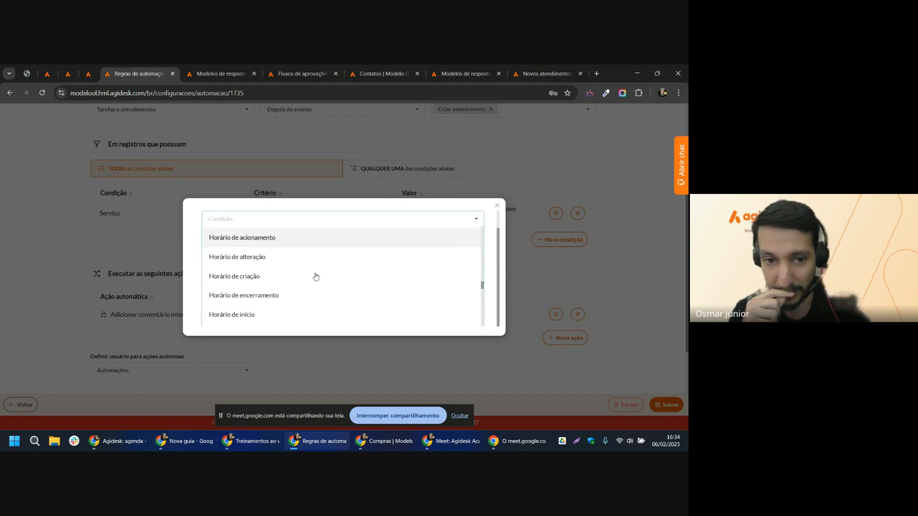
pyautogui.scroll(-4, 328, 309)
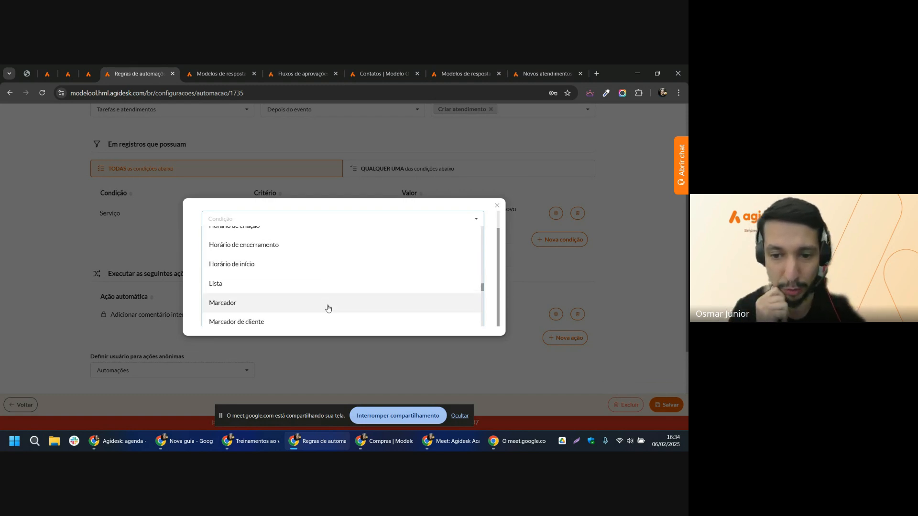
pyautogui.scroll(-1, 328, 308)
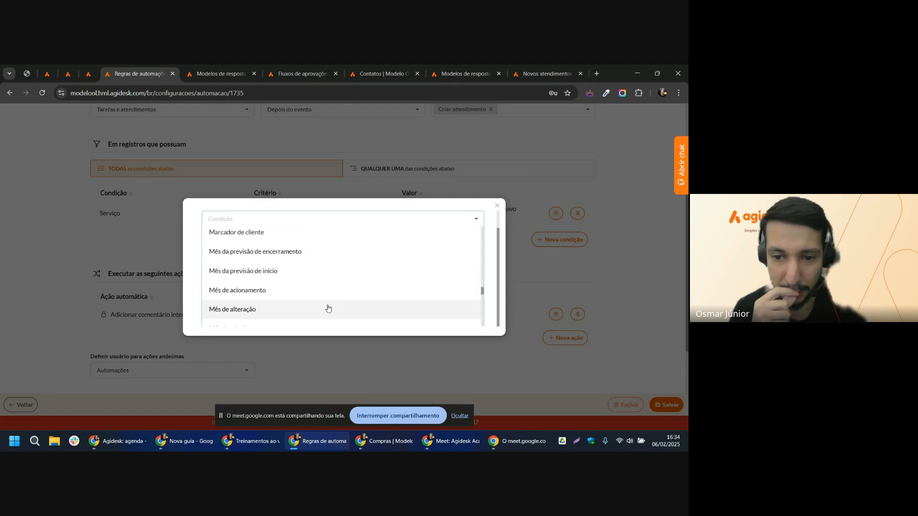
pyautogui.scroll(-5, 328, 309)
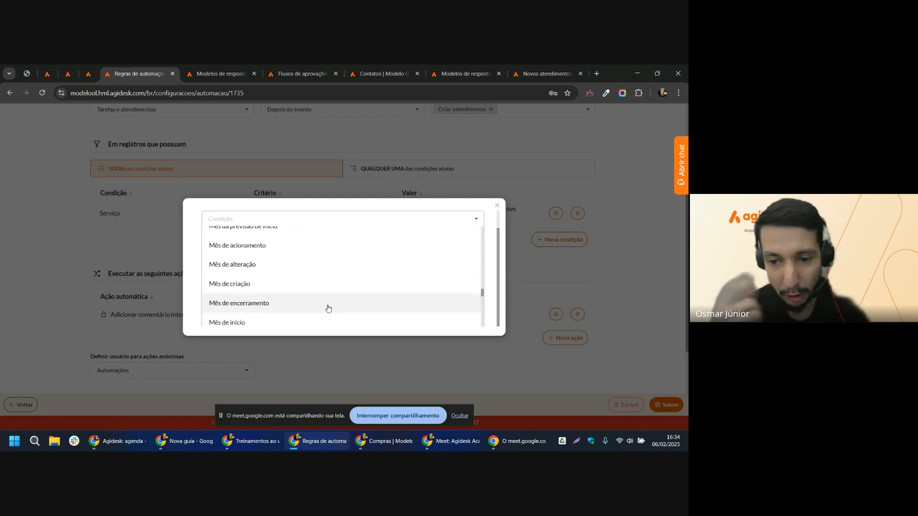
pyautogui.scroll(-2, 328, 309)
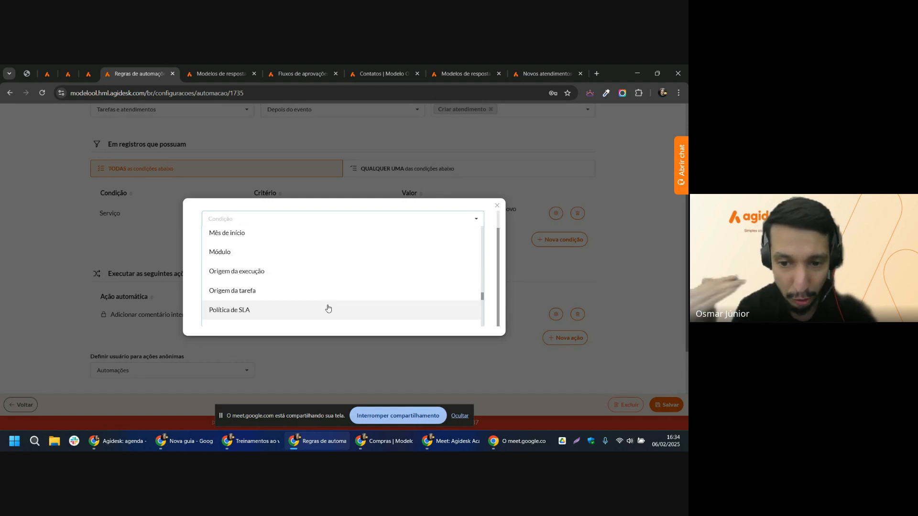
pyautogui.scroll(-2, 328, 309)
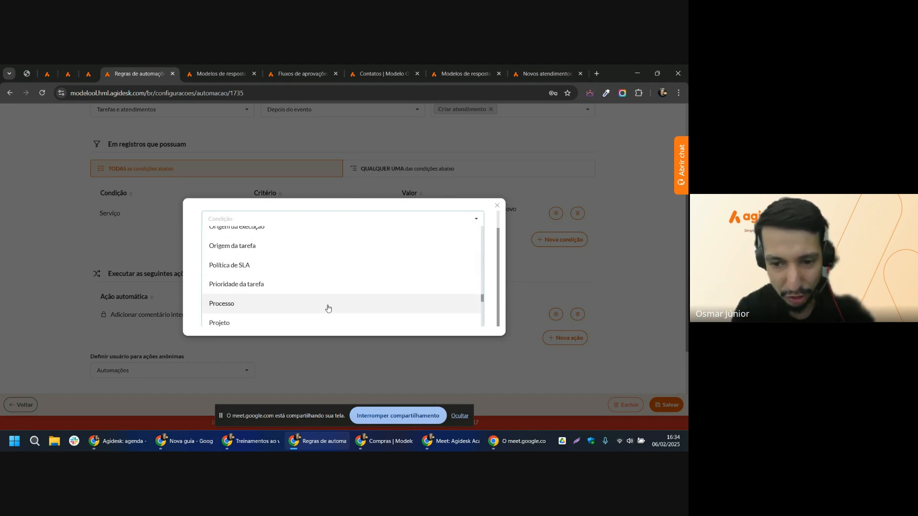
pyautogui.scroll(-2, 328, 308)
pyautogui.scroll(-5, 328, 308)
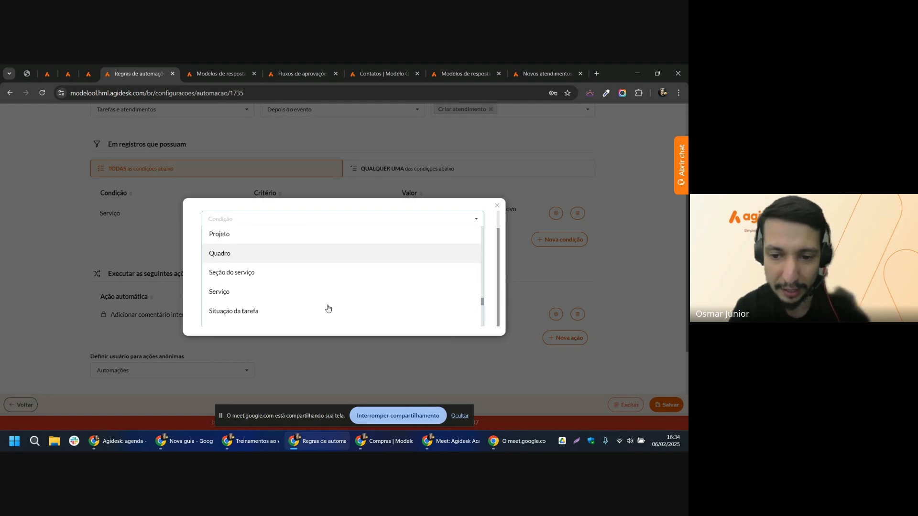
# Review the remaining elapsed-time and type conditions down to 'Título', and cancel the new condition.
pyautogui.scroll(-4, 328, 308)
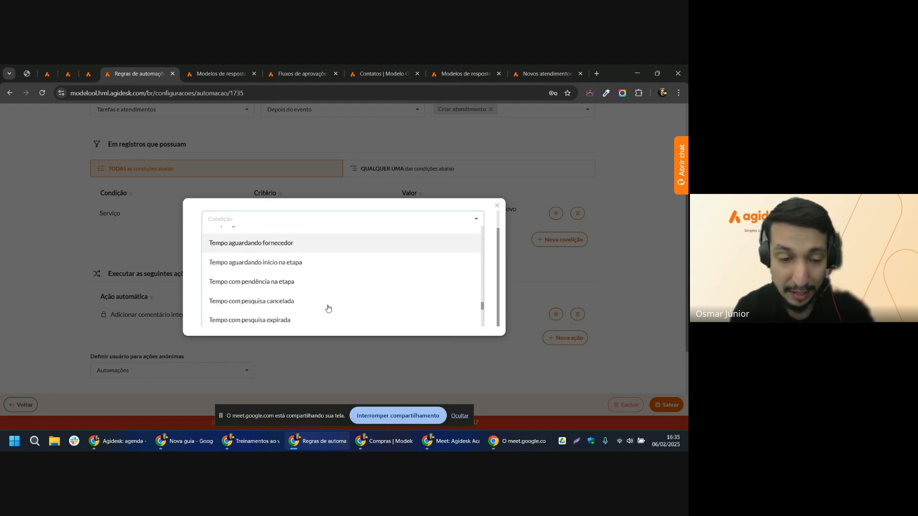
pyautogui.scroll(-6, 328, 309)
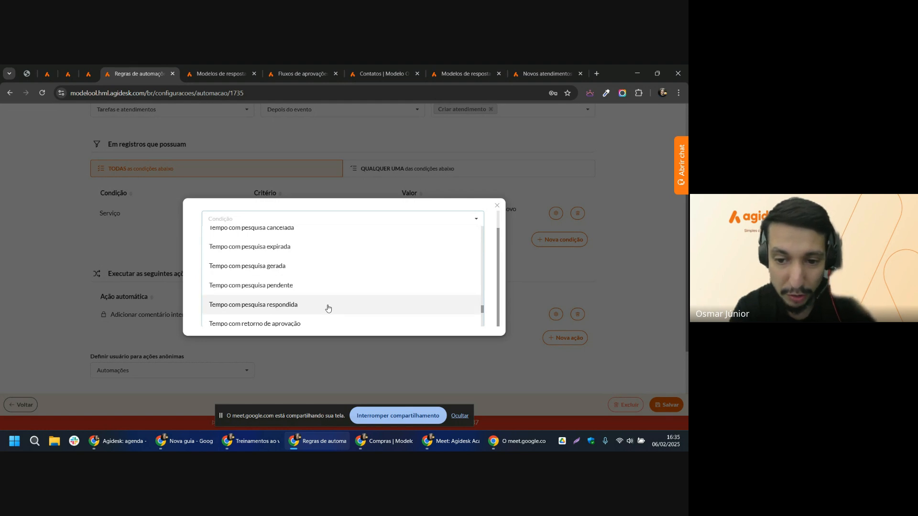
pyautogui.scroll(-2, 328, 309)
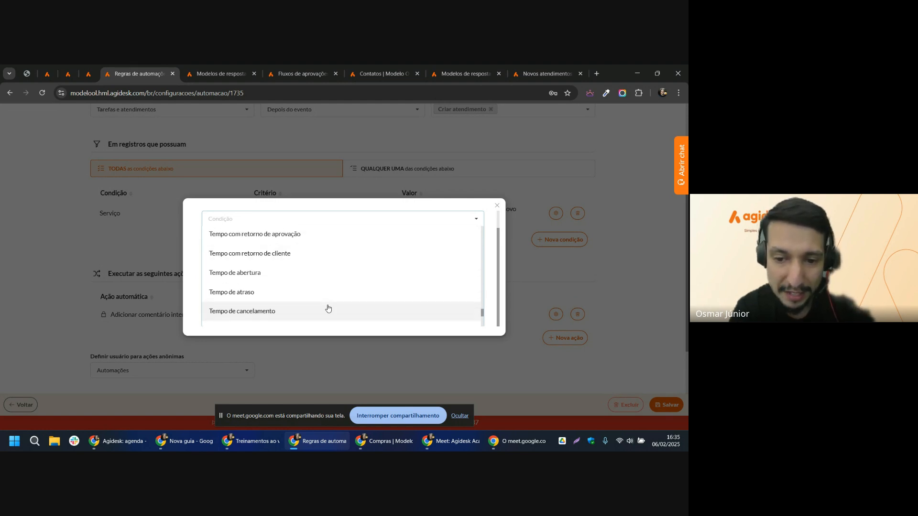
pyautogui.scroll(-6, 328, 309)
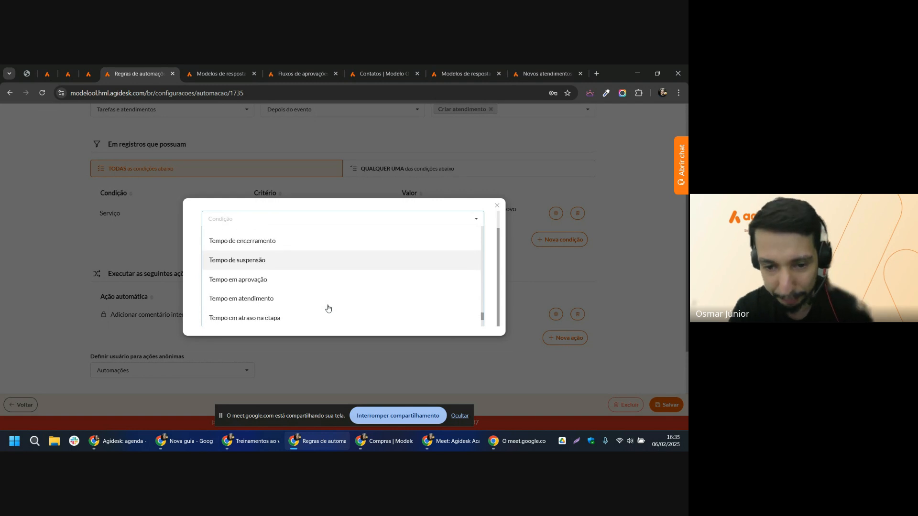
pyautogui.scroll(-6, 328, 309)
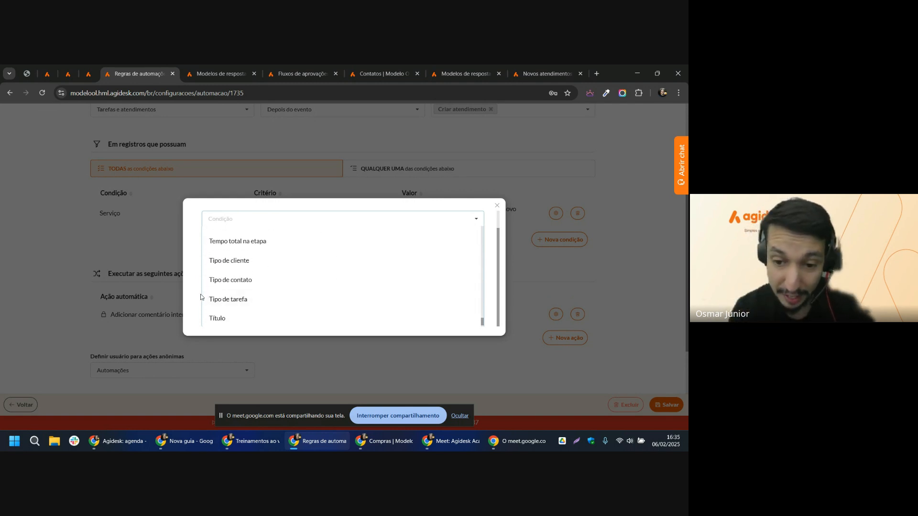
pyautogui.click(196, 297)
pyautogui.click(325, 315)
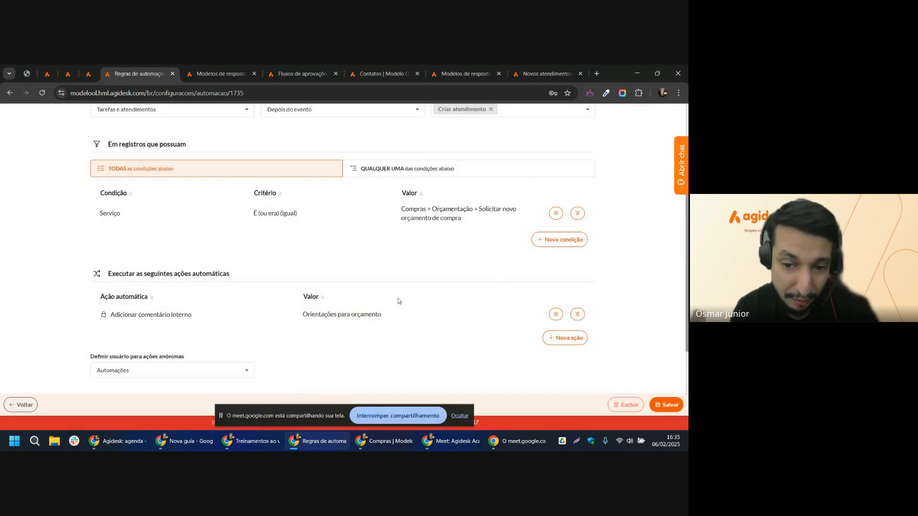
# Start a new automatic action and look through the available actions, from 'Acionar fluxo de aprovação' to 'Remover seguidor'.
pyautogui.scroll(-2, 396, 301)
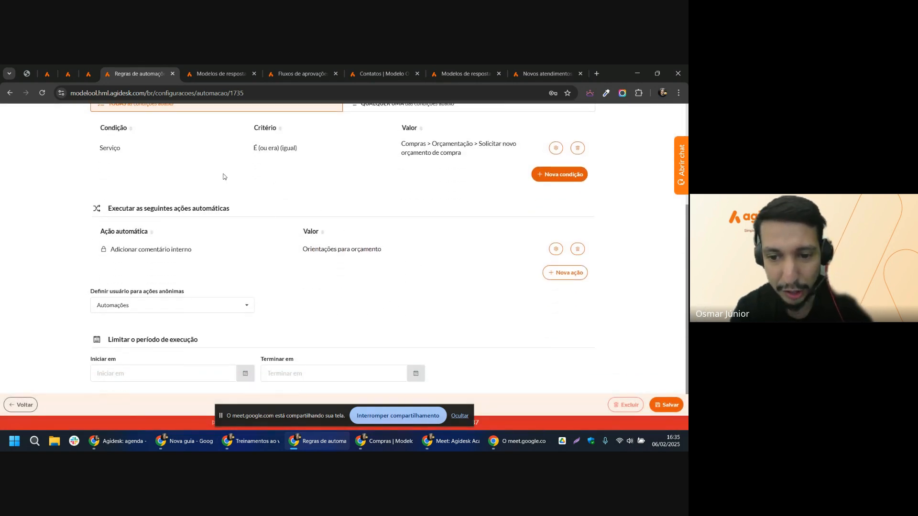
pyautogui.click(565, 272)
pyautogui.click(294, 252)
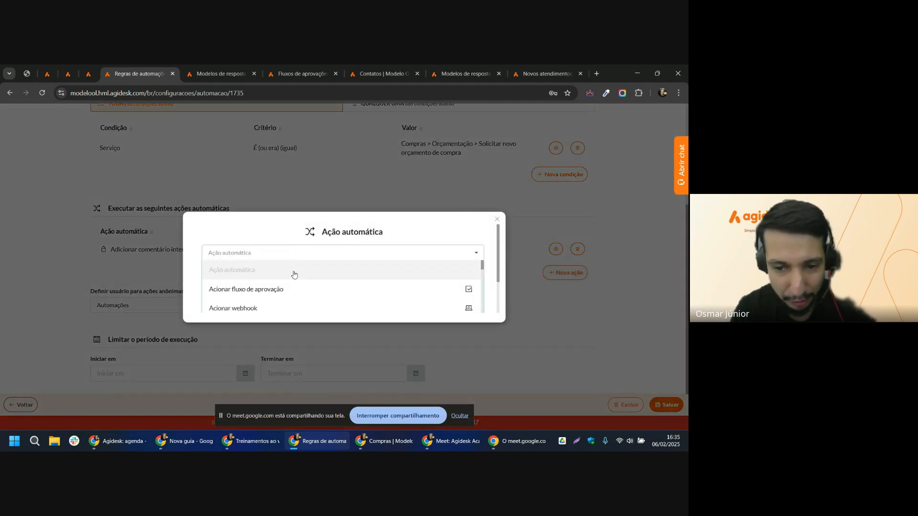
pyautogui.scroll(-5, 303, 283)
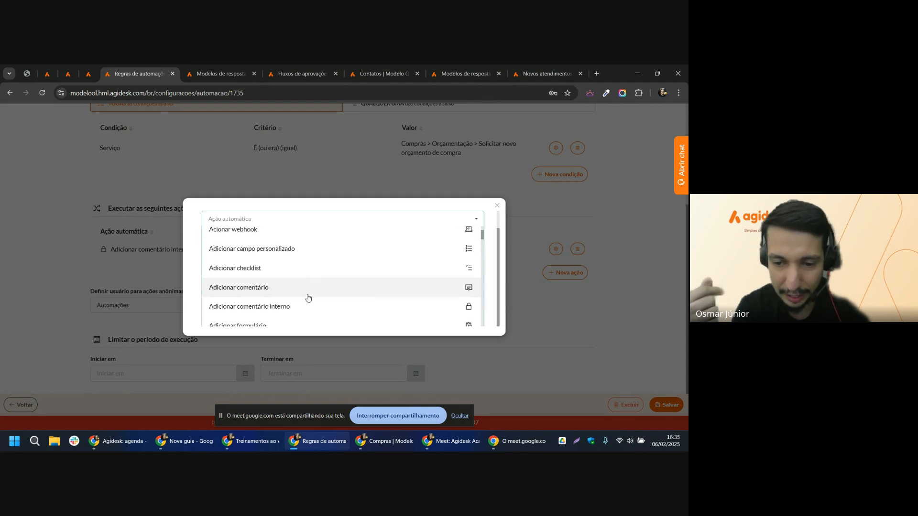
pyautogui.scroll(-8, 310, 298)
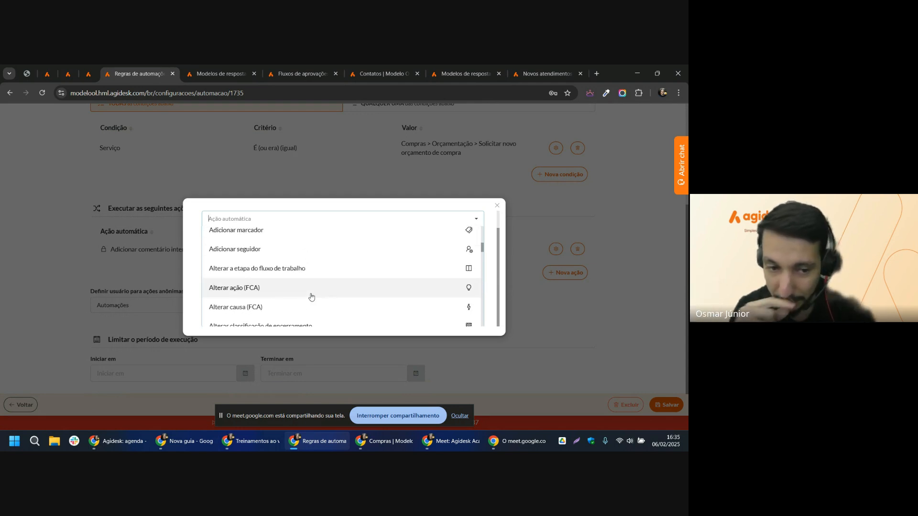
pyautogui.scroll(-8, 313, 295)
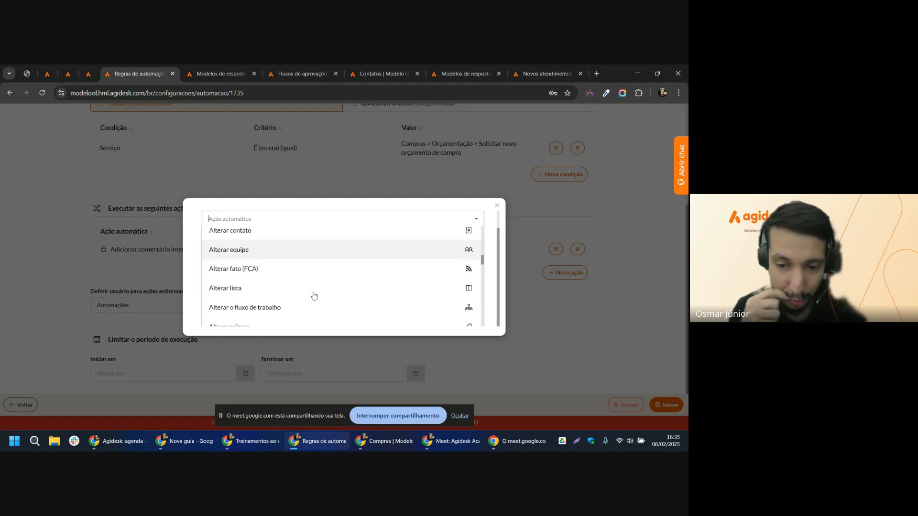
pyautogui.scroll(-9, 313, 296)
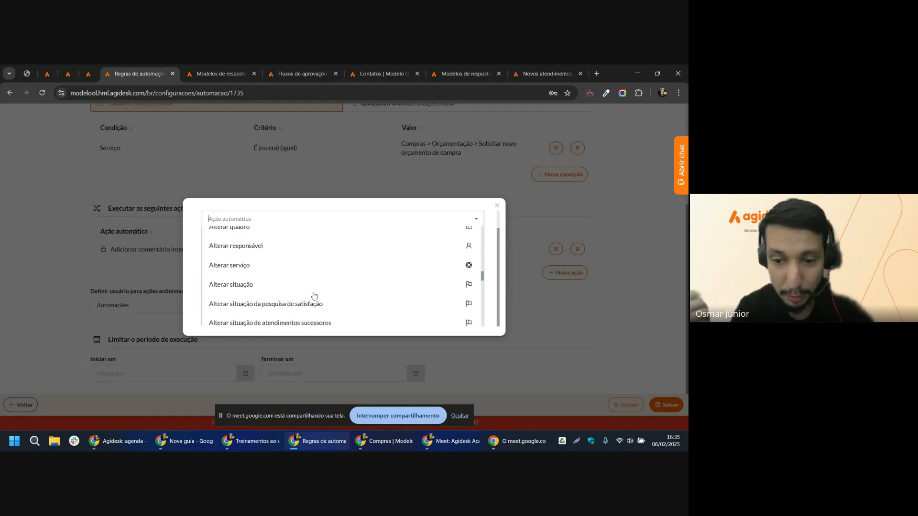
pyautogui.scroll(-10, 314, 296)
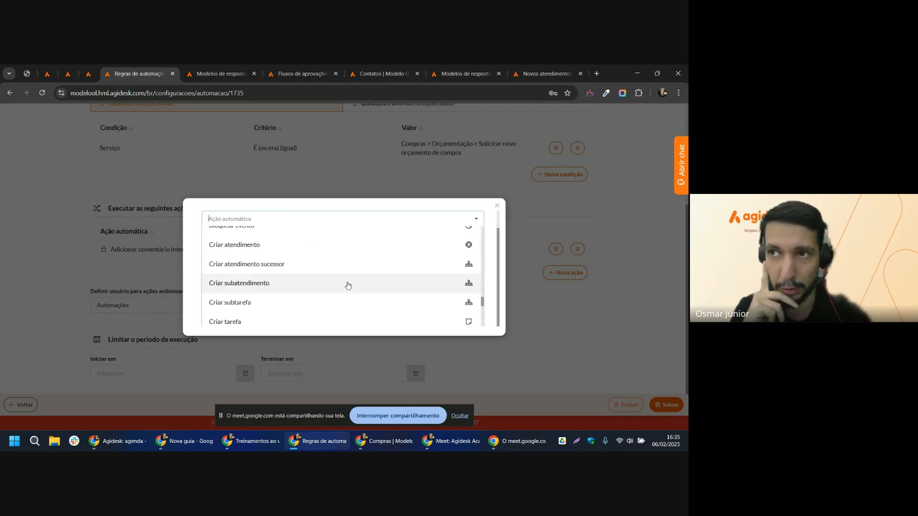
pyautogui.scroll(-5, 348, 286)
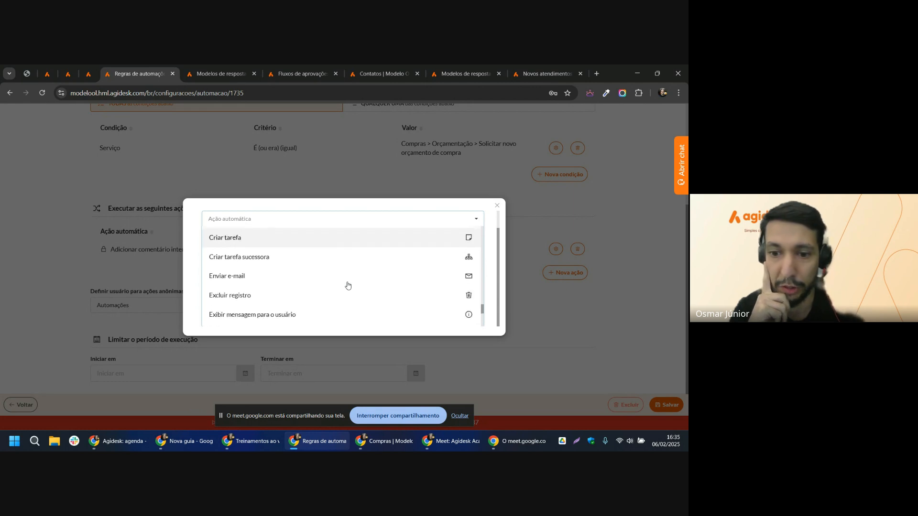
pyautogui.scroll(-8, 348, 285)
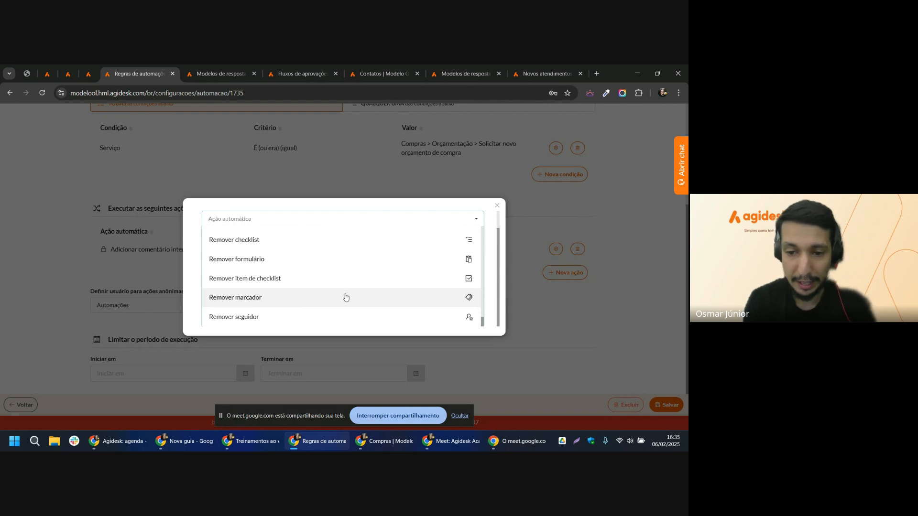
# Review the available automatic actions in reverse, from 'Remover seguidor' back through the creation and change actions to 'Alterar política de SLA'.
pyautogui.scroll(3, 346, 297)
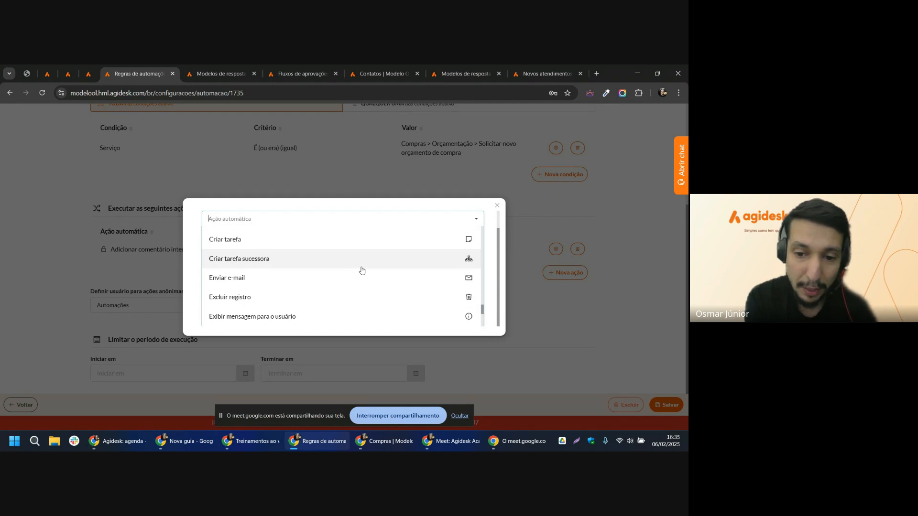
pyautogui.scroll(3, 362, 271)
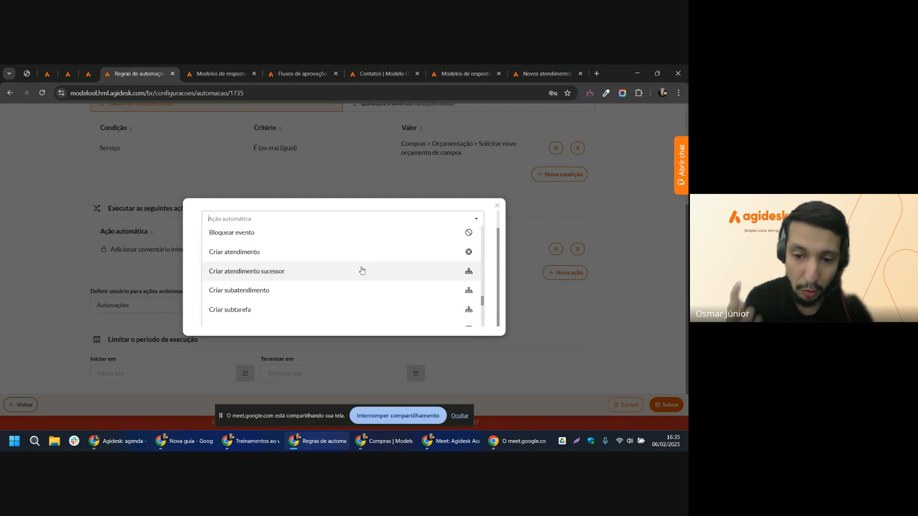
pyautogui.scroll(1, 362, 271)
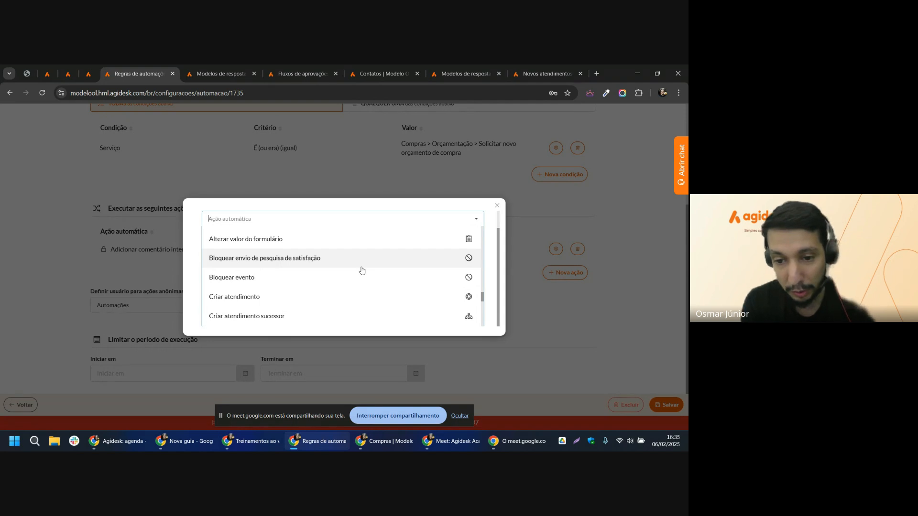
pyautogui.scroll(4, 362, 270)
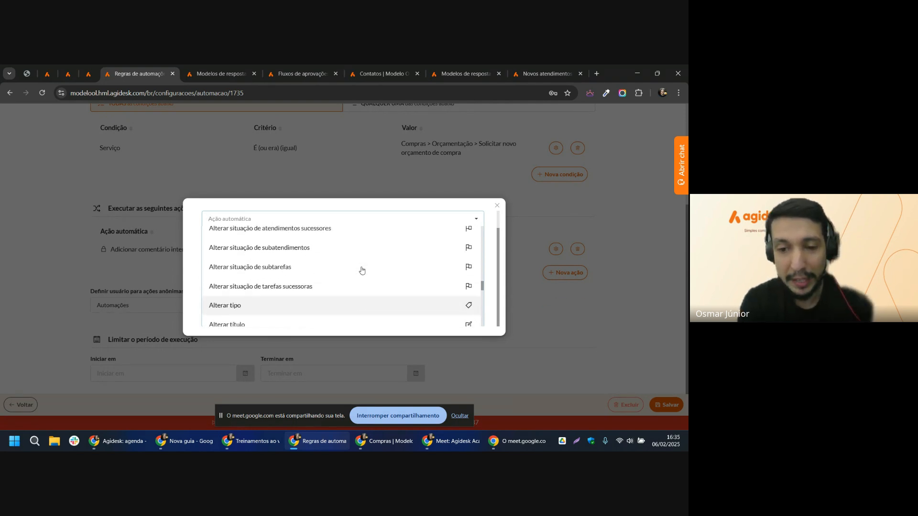
pyautogui.scroll(4, 362, 271)
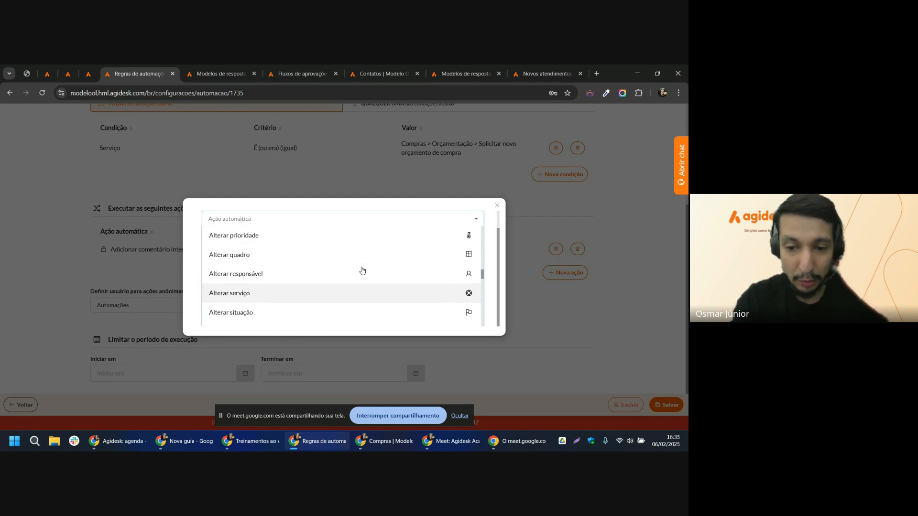
pyautogui.scroll(1, 362, 271)
pyautogui.scroll(2, 376, 284)
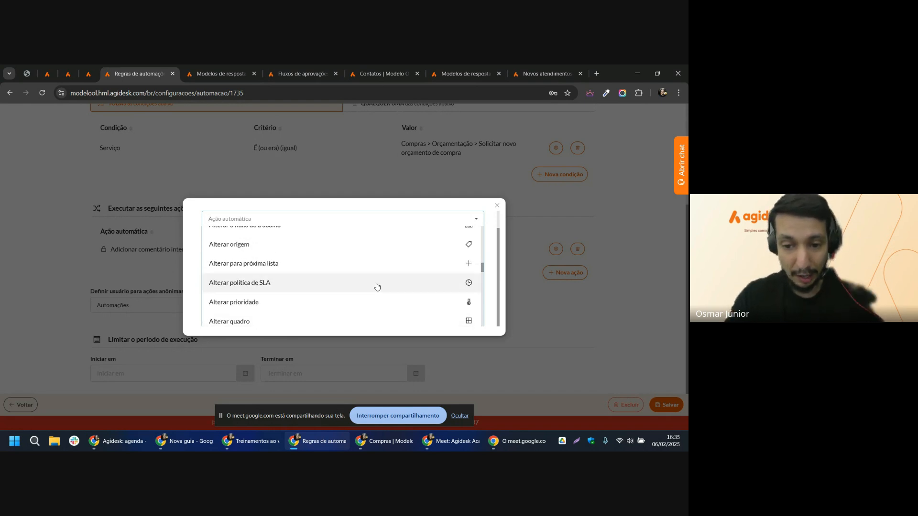
# Review the remaining automatic actions back to 'Acionar fluxo de aprovação', and cancel the new action.
pyautogui.scroll(2, 376, 286)
pyautogui.scroll(2, 376, 285)
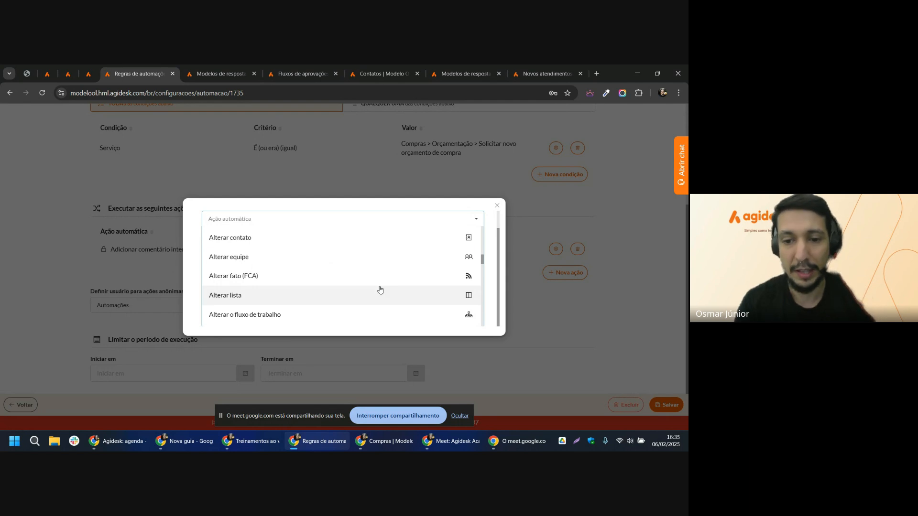
pyautogui.scroll(3, 377, 288)
pyautogui.scroll(5, 373, 275)
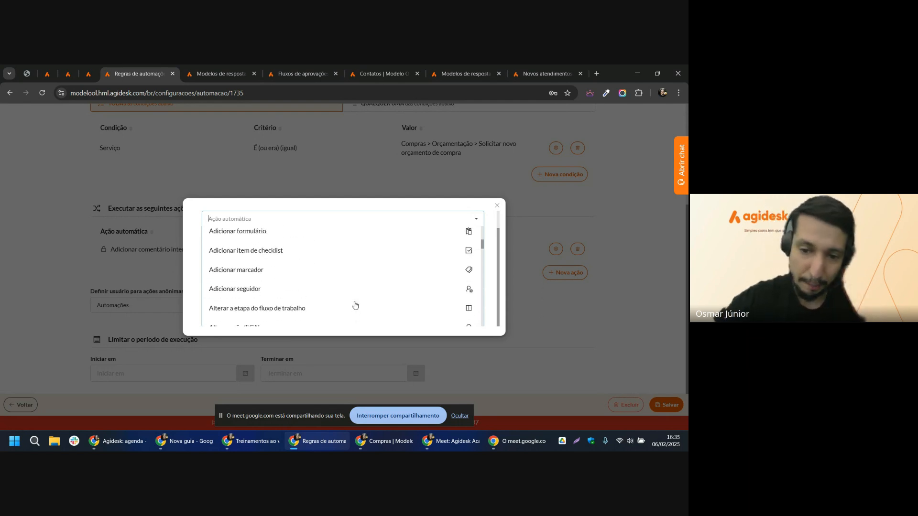
pyautogui.scroll(2, 368, 286)
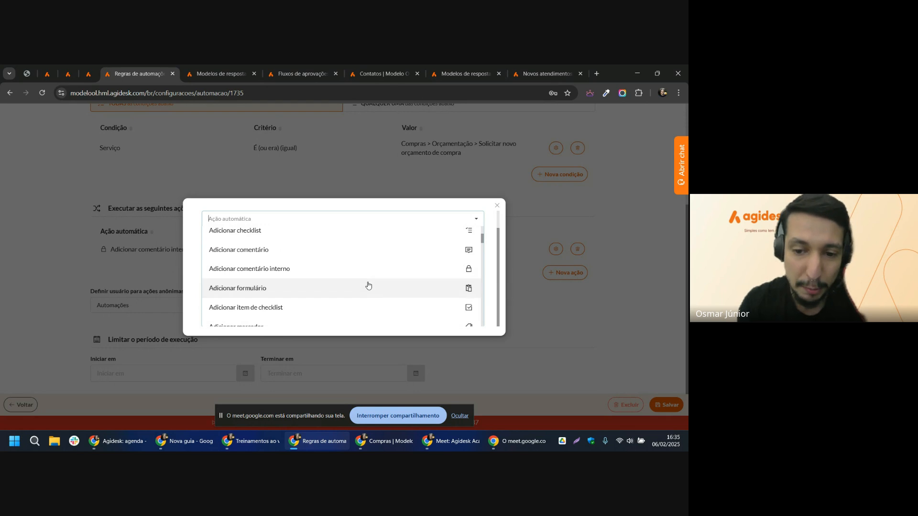
pyautogui.scroll(4, 369, 286)
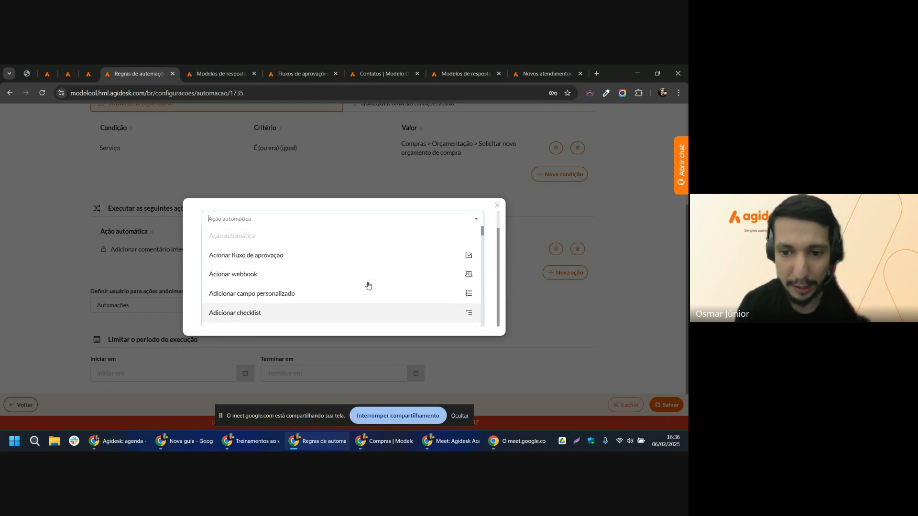
pyautogui.click(193, 269)
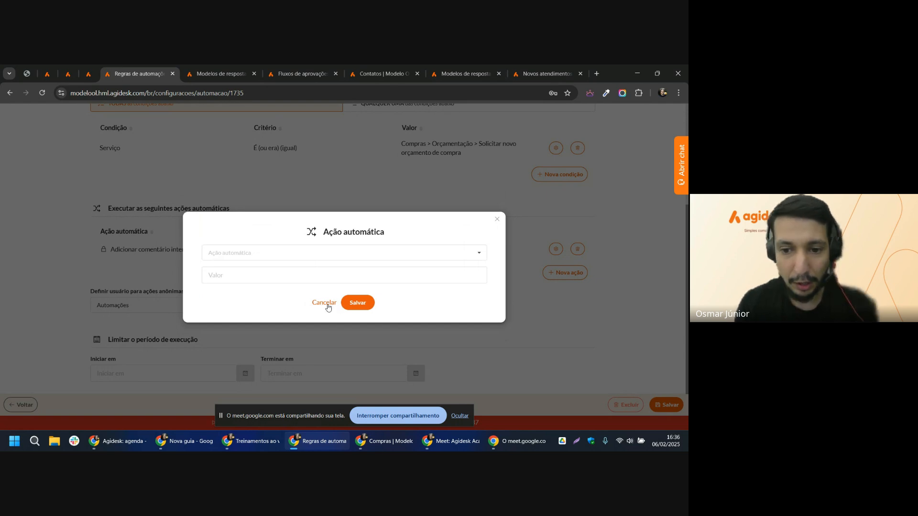
pyautogui.click(325, 304)
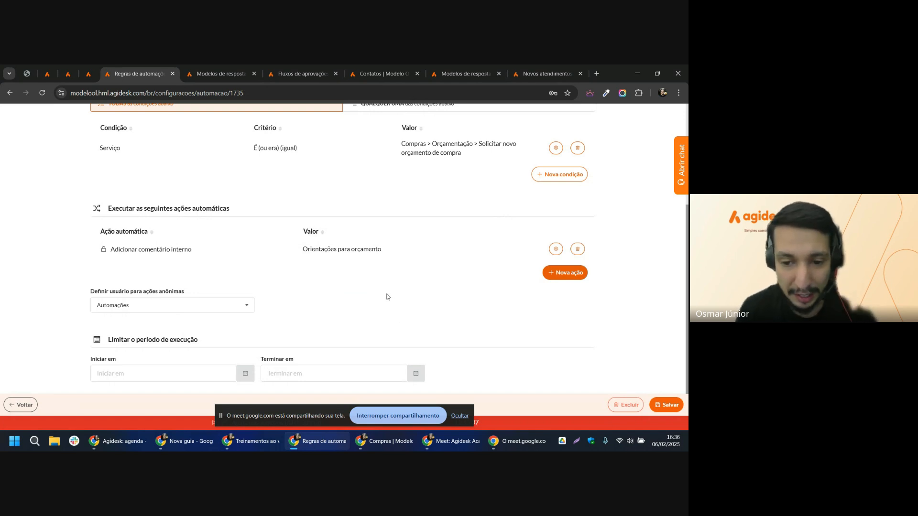
# Return to the automation rules list and open rule 1733 to examine its condition, automatic action and schedule.
pyautogui.scroll(2, 387, 297)
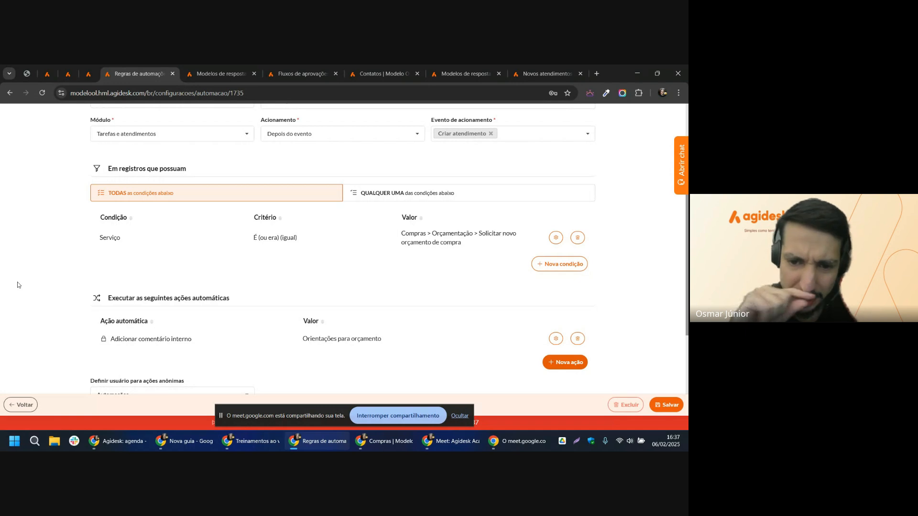
pyautogui.click(19, 405)
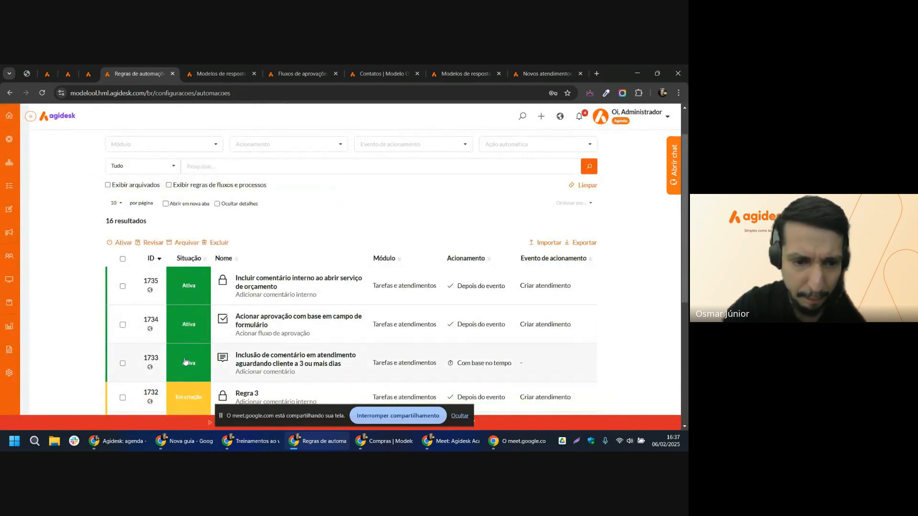
pyautogui.click(151, 362)
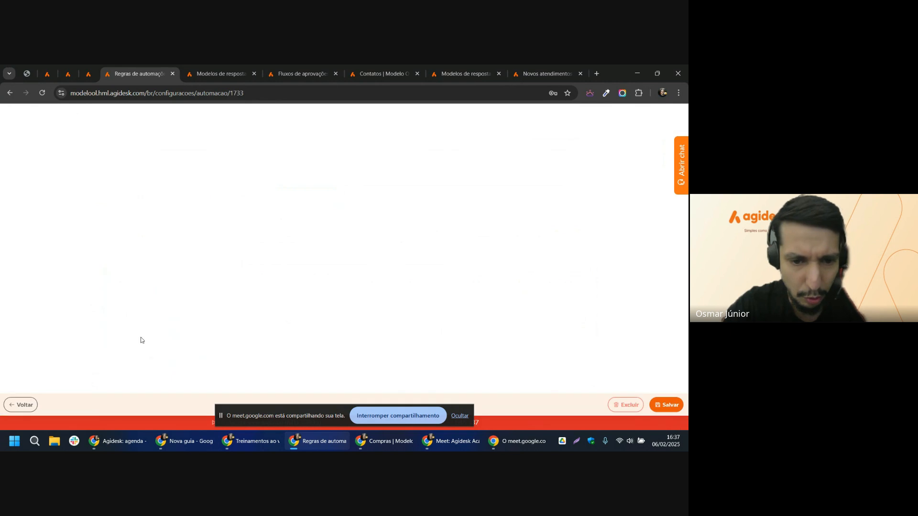
pyautogui.scroll(-2, 39, 230)
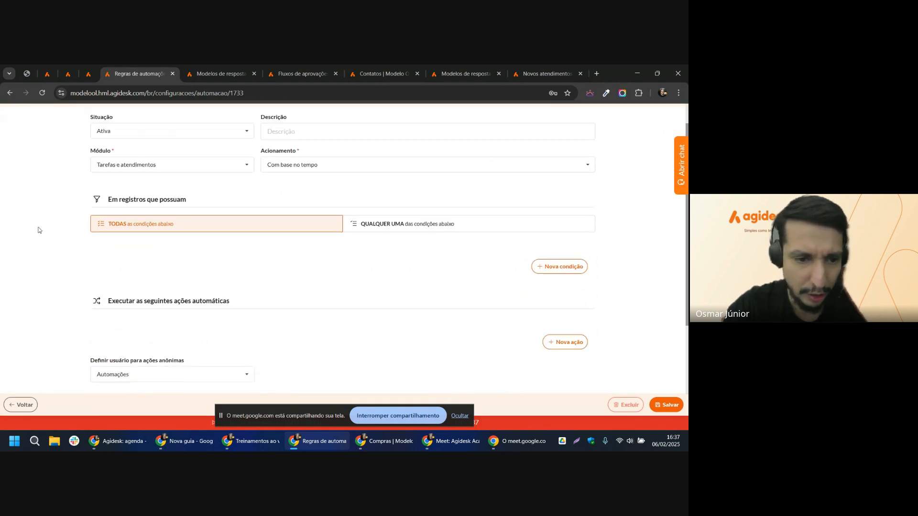
pyautogui.scroll(-3, 39, 230)
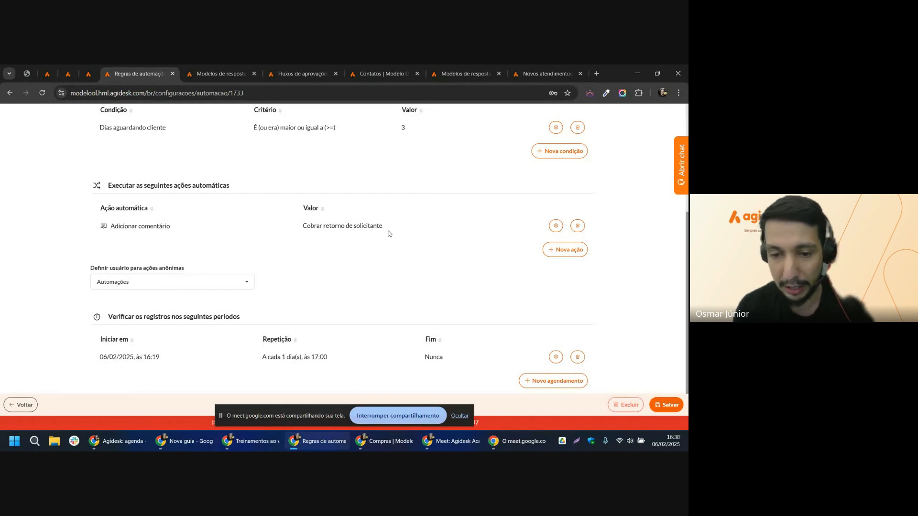
# Start a new automatic action, search the available actions for 'encerrar', and clear the search.
pyautogui.click(547, 252)
pyautogui.click(288, 249)
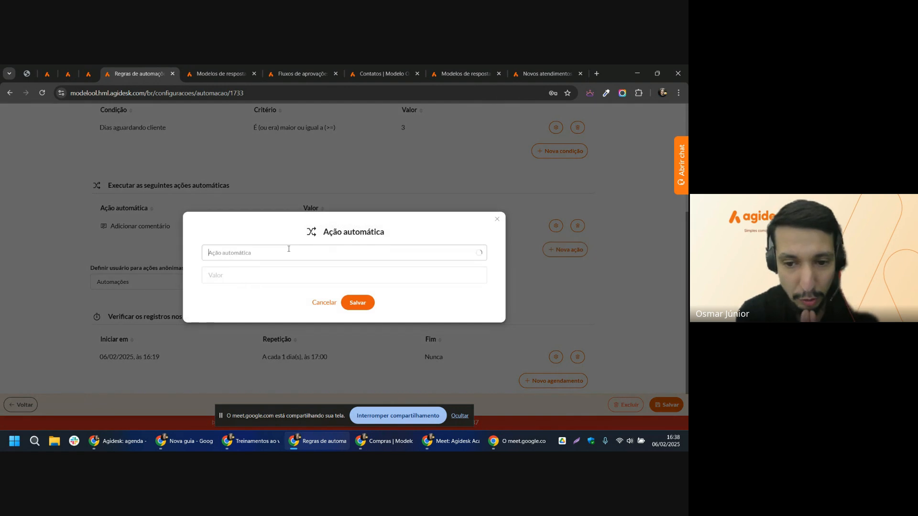
pyautogui.write('encerrar')
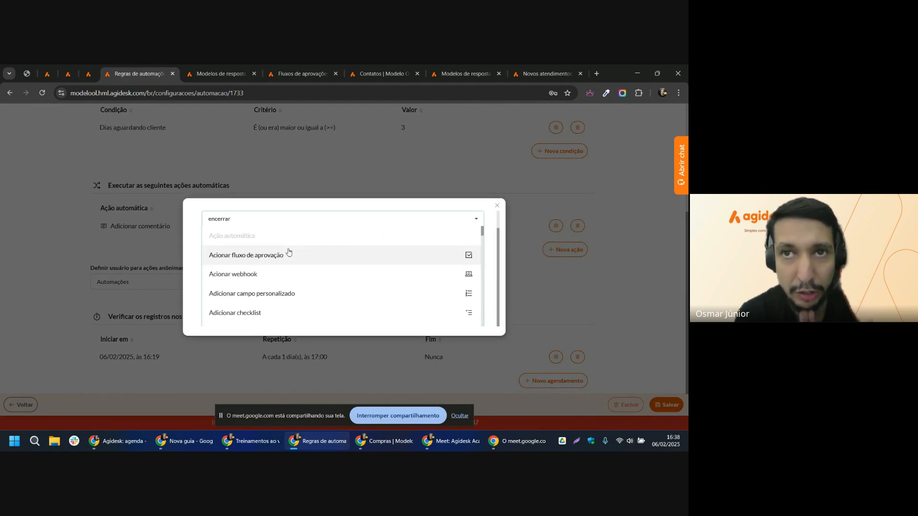
pyautogui.press('BackSpace')
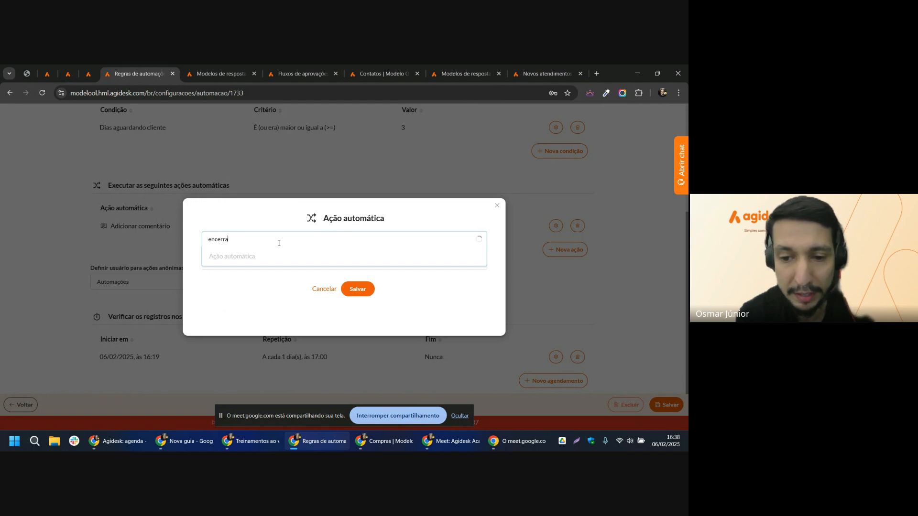
pyautogui.press('BackSpace')
pyautogui.press('BackSpace')
pyautogui.press('BackSpace')
pyautogui.press('BackSpace')
pyautogui.press('BackSpace')
pyautogui.press('BackSpace')
pyautogui.press('BackSpace')
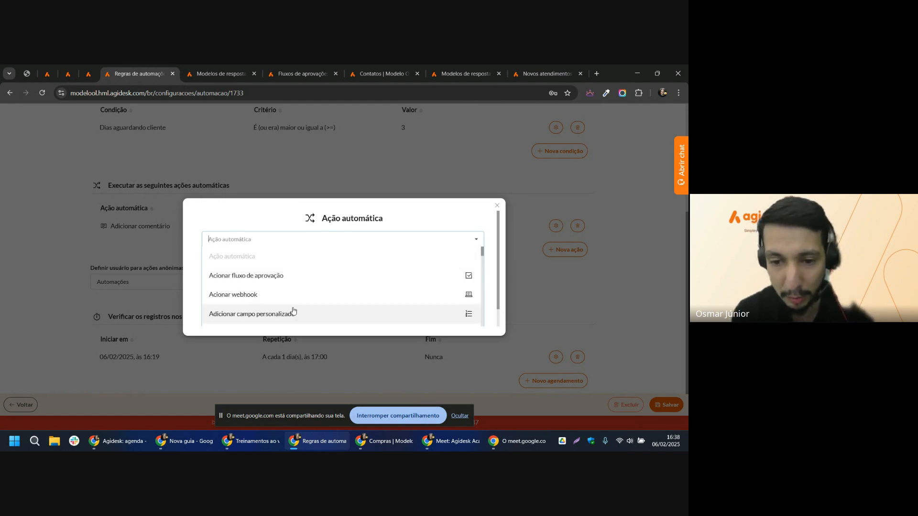
# Look through the action list and choose 'Alterar situação' as the new automatic action.
pyautogui.scroll(-10, 294, 311)
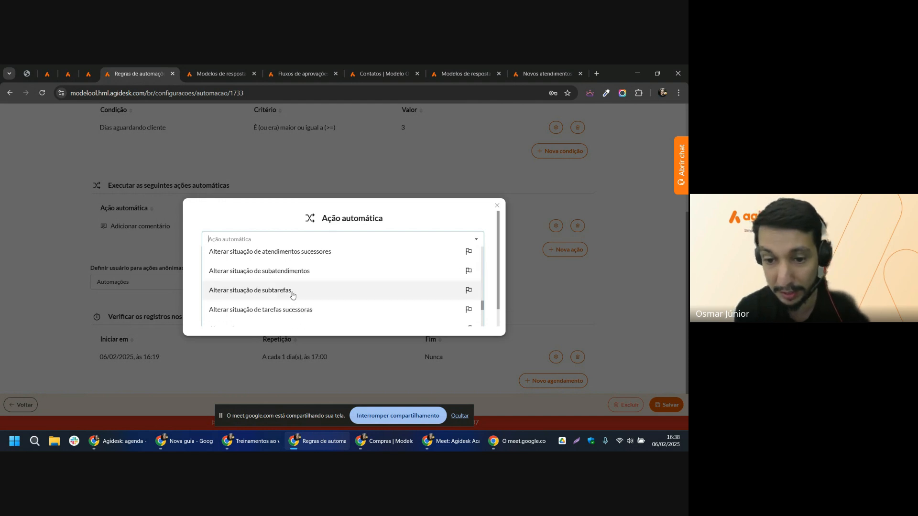
pyautogui.scroll(-1, 293, 296)
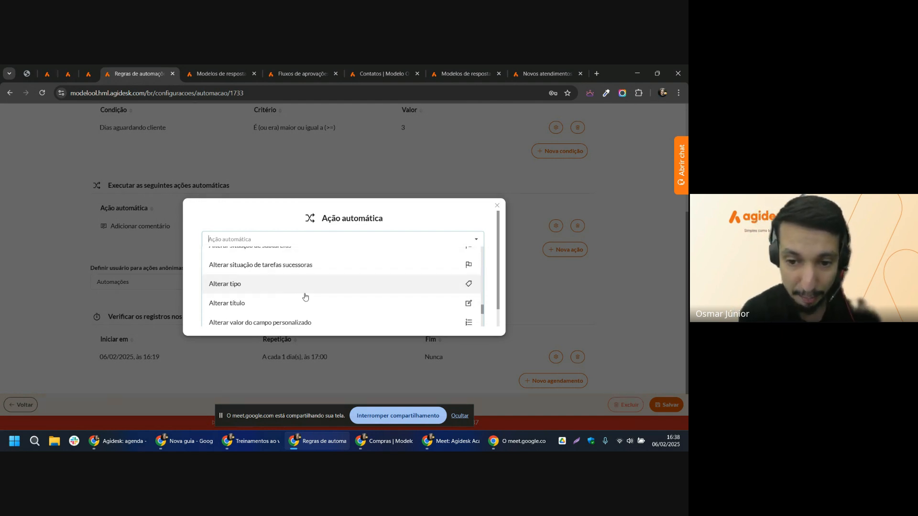
pyautogui.scroll(-2, 305, 297)
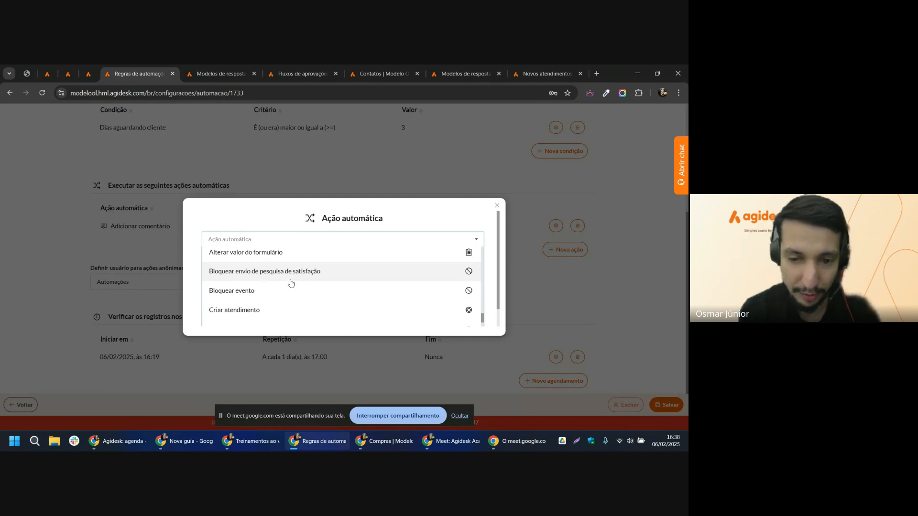
pyautogui.scroll(4, 288, 289)
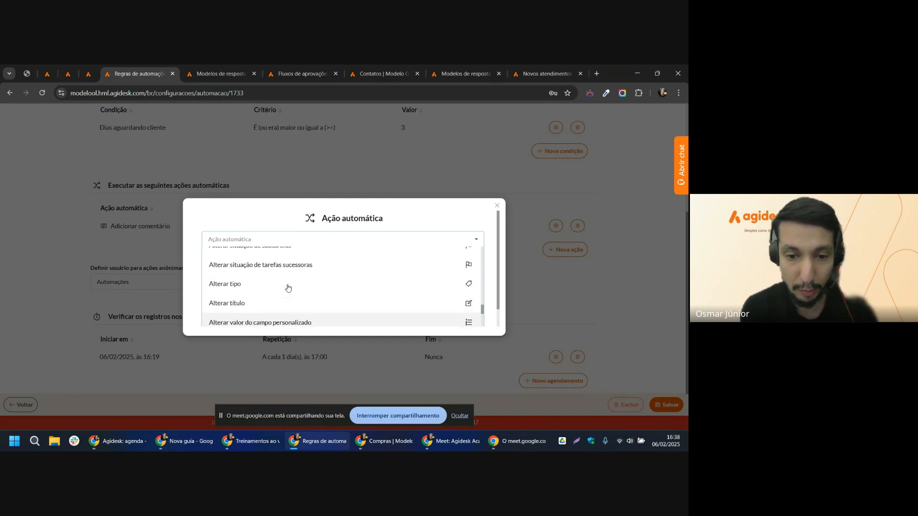
pyautogui.scroll(3, 290, 287)
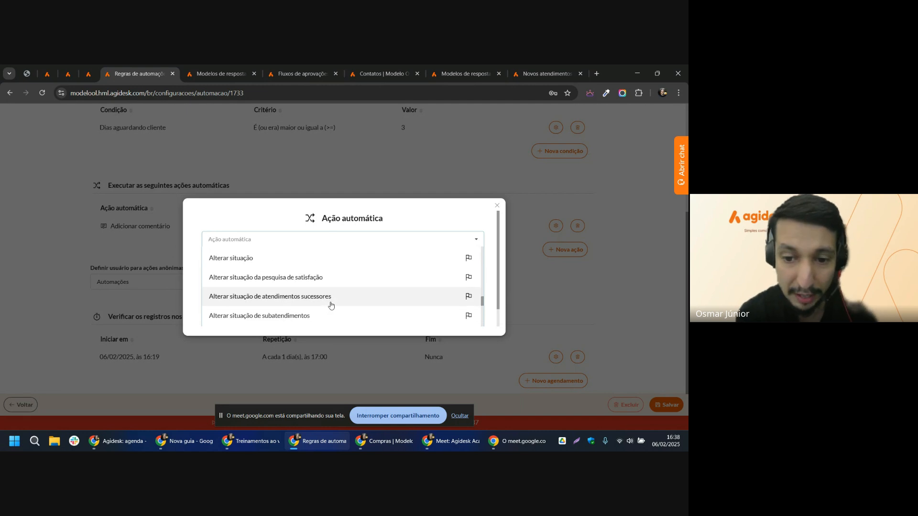
pyautogui.click(258, 268)
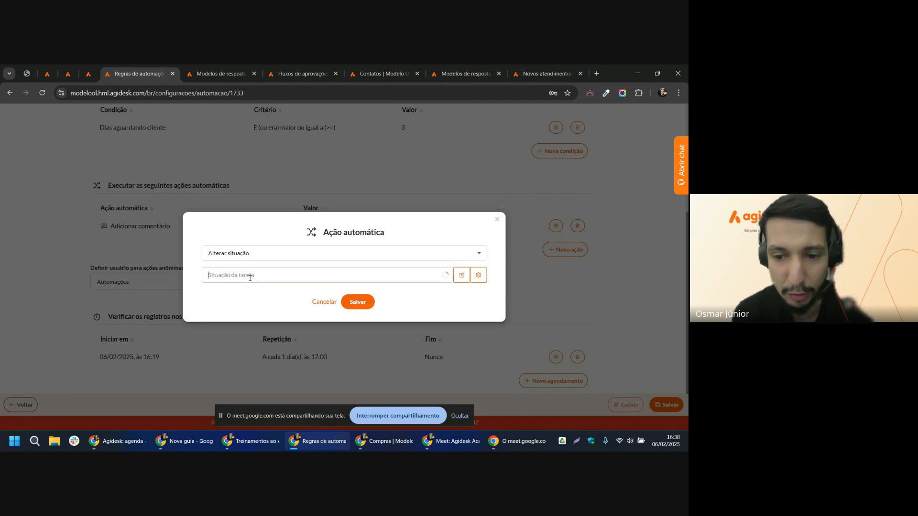
# Set the action's task status to 'Encerrada', and cancel the new automatic action without saving.
pyautogui.scroll(-4, 265, 291)
pyautogui.scroll(1, 263, 287)
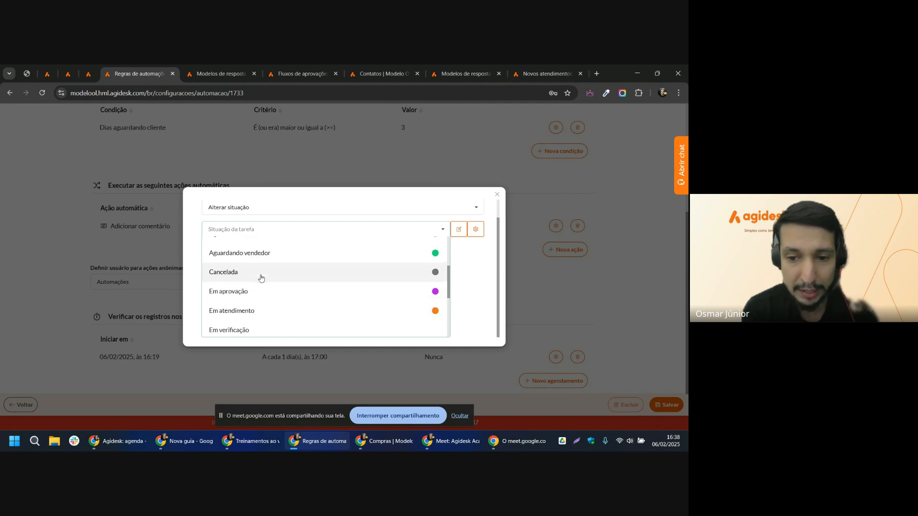
pyautogui.scroll(-1, 253, 290)
pyautogui.scroll(-1, 248, 295)
pyautogui.click(247, 304)
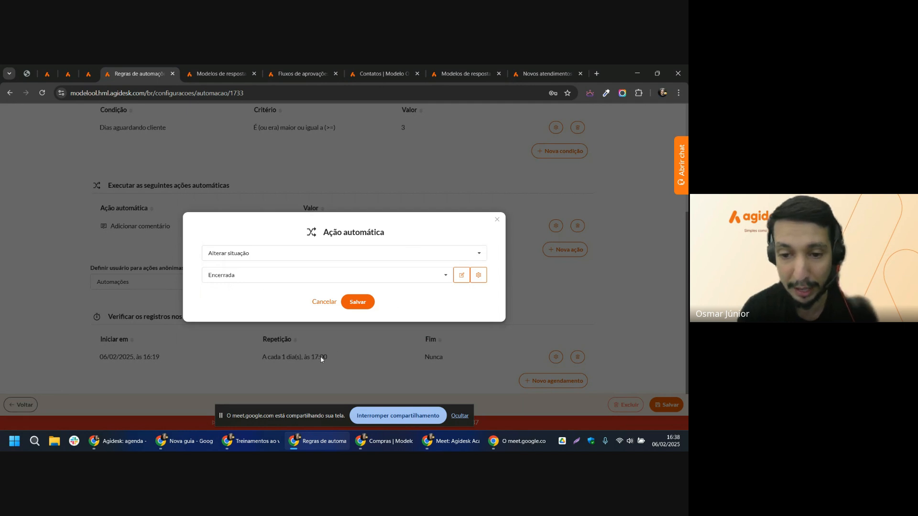
pyautogui.click(317, 307)
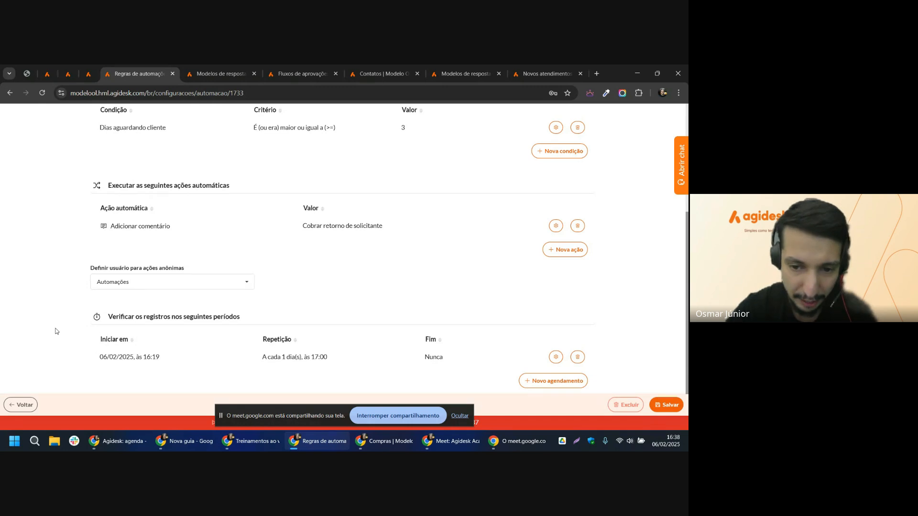
# Open the rule's existing schedule and review the repetition options from 'Nunca' to 'Anual', keeping 'Diária'.
pyautogui.click(555, 357)
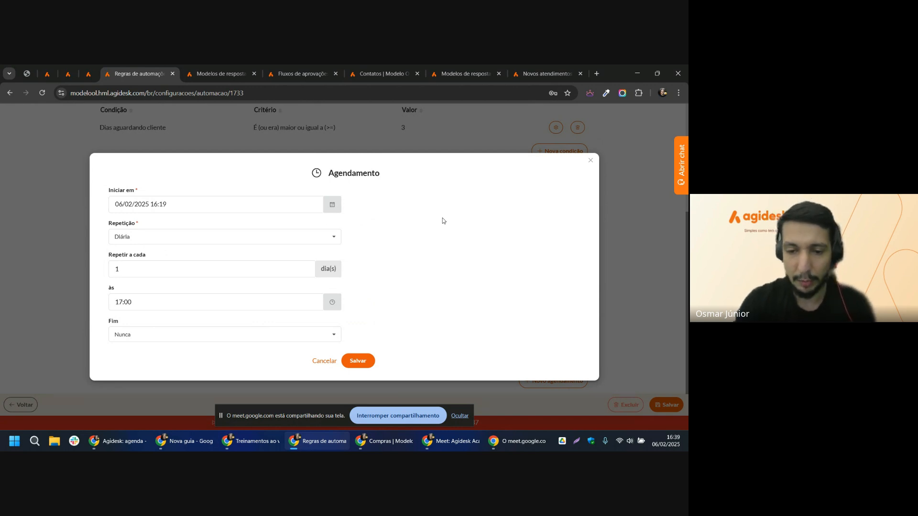
pyautogui.click(304, 242)
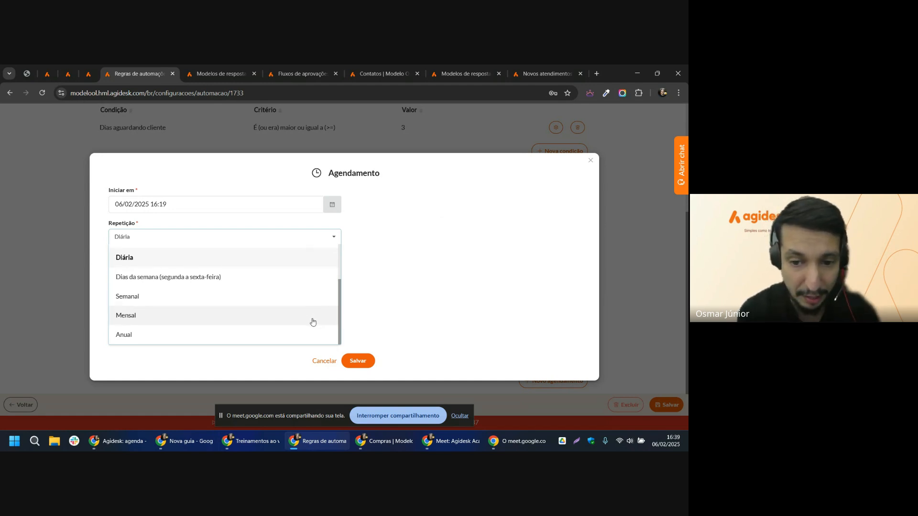
pyautogui.scroll(1, 311, 305)
pyautogui.scroll(1, 313, 306)
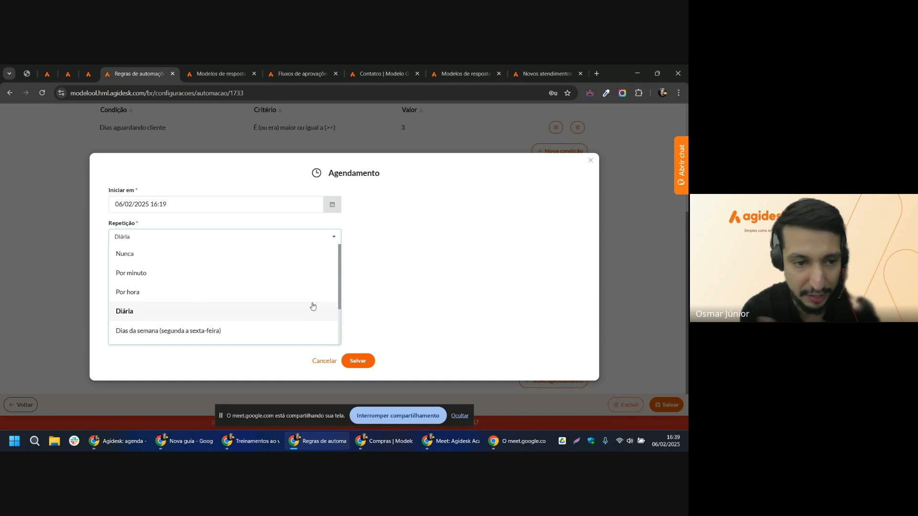
pyautogui.scroll(-2, 311, 305)
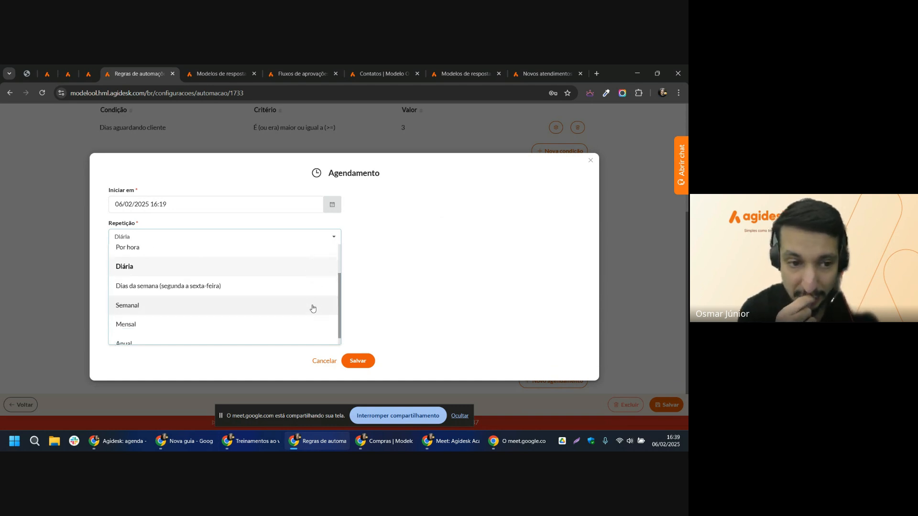
pyautogui.scroll(-1, 336, 320)
pyautogui.click(393, 295)
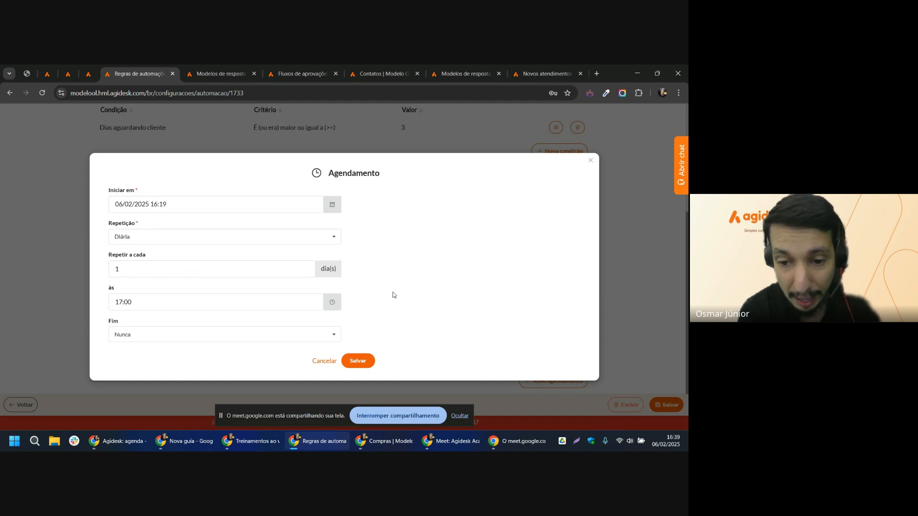
# Switch the schedule's repetition through 'Dias da semana (segunda a sexta-feira)', 'Semanal' and 'Mensal' to compare their fields, and stop sharing the screen without saving.
pyautogui.click(309, 237)
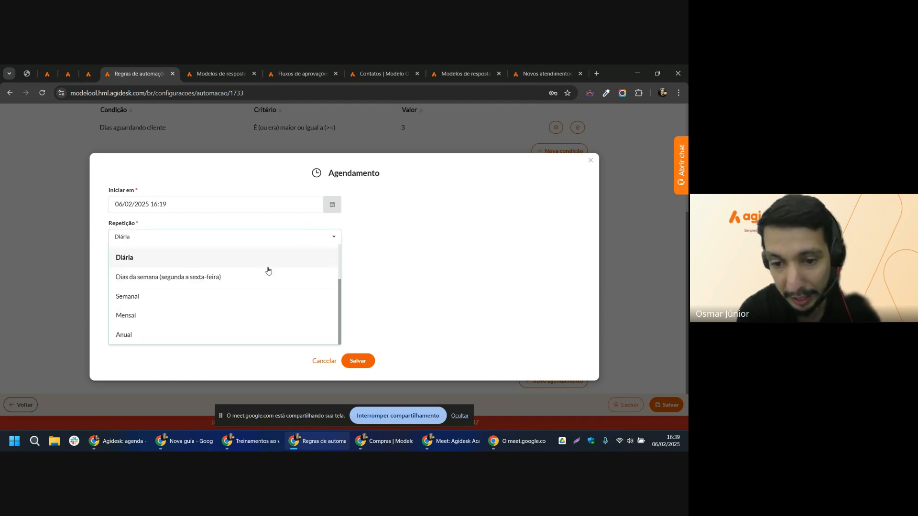
pyautogui.click(220, 281)
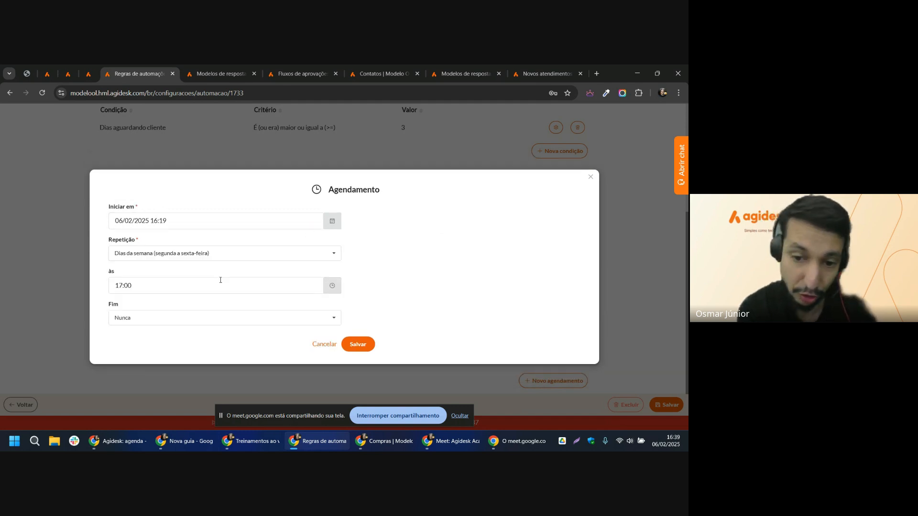
pyautogui.click(287, 254)
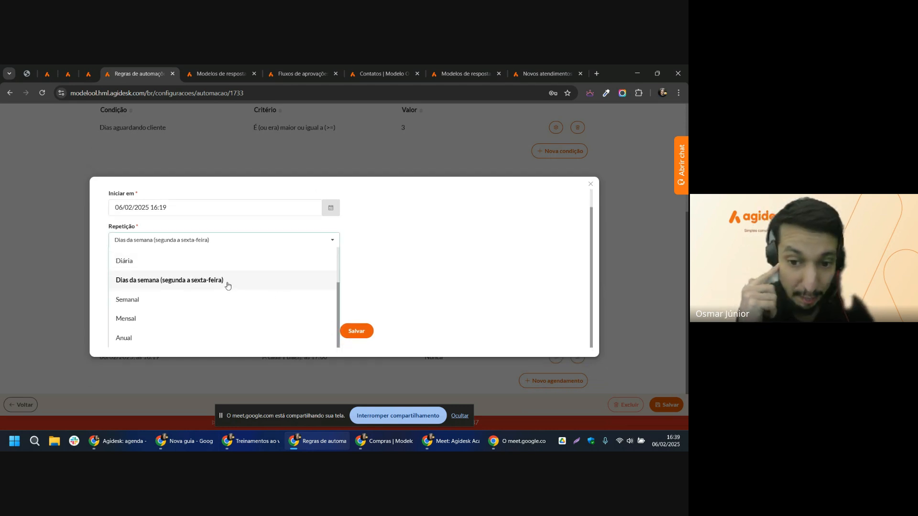
pyautogui.click(224, 300)
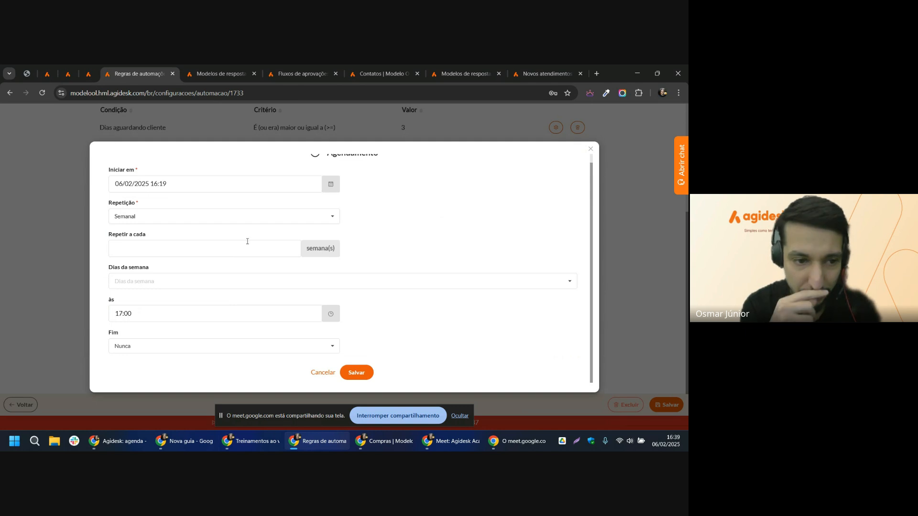
pyautogui.click(263, 219)
pyautogui.click(178, 293)
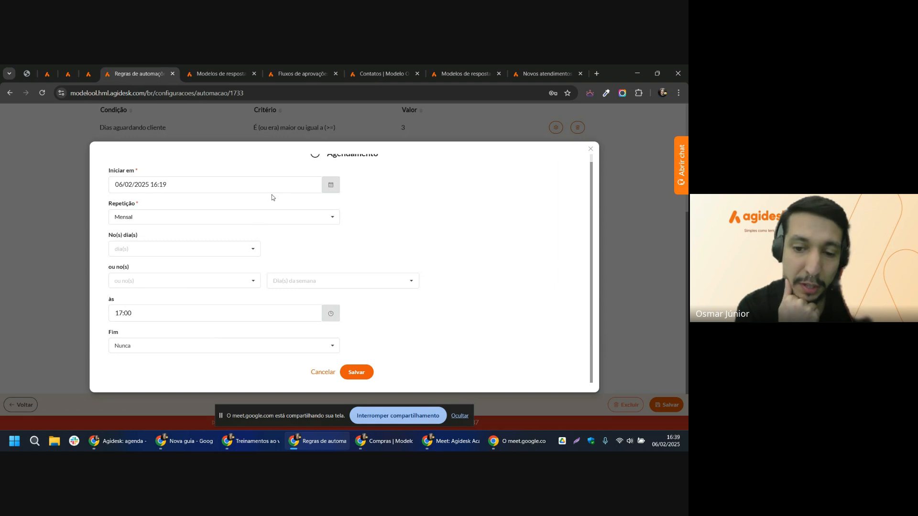
pyautogui.scroll(1, 343, 262)
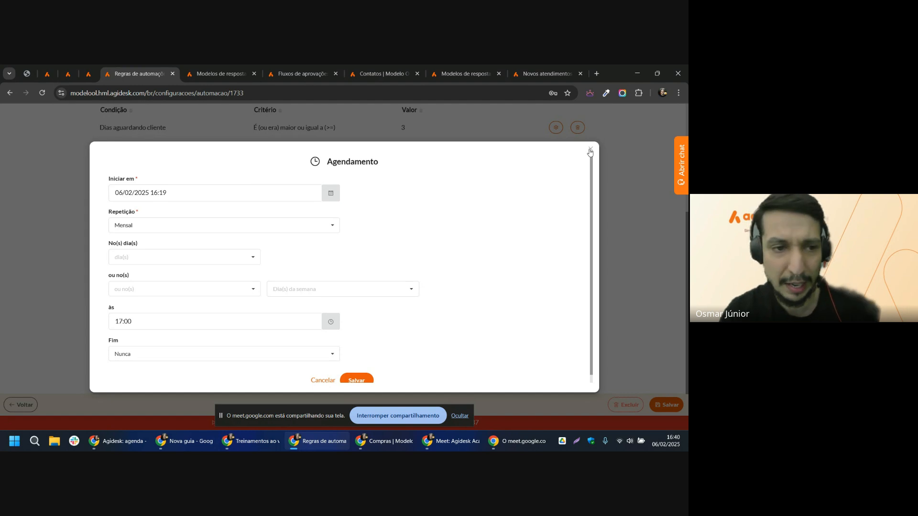
pyautogui.click(391, 416)
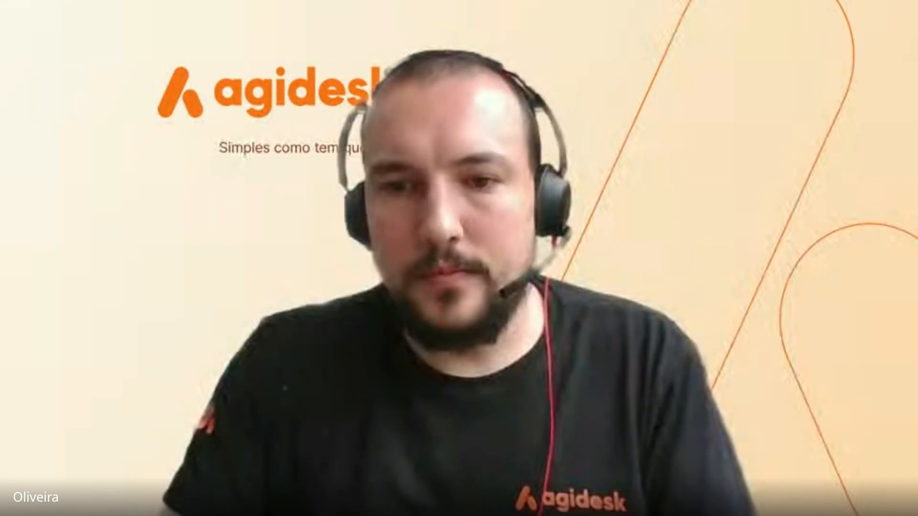